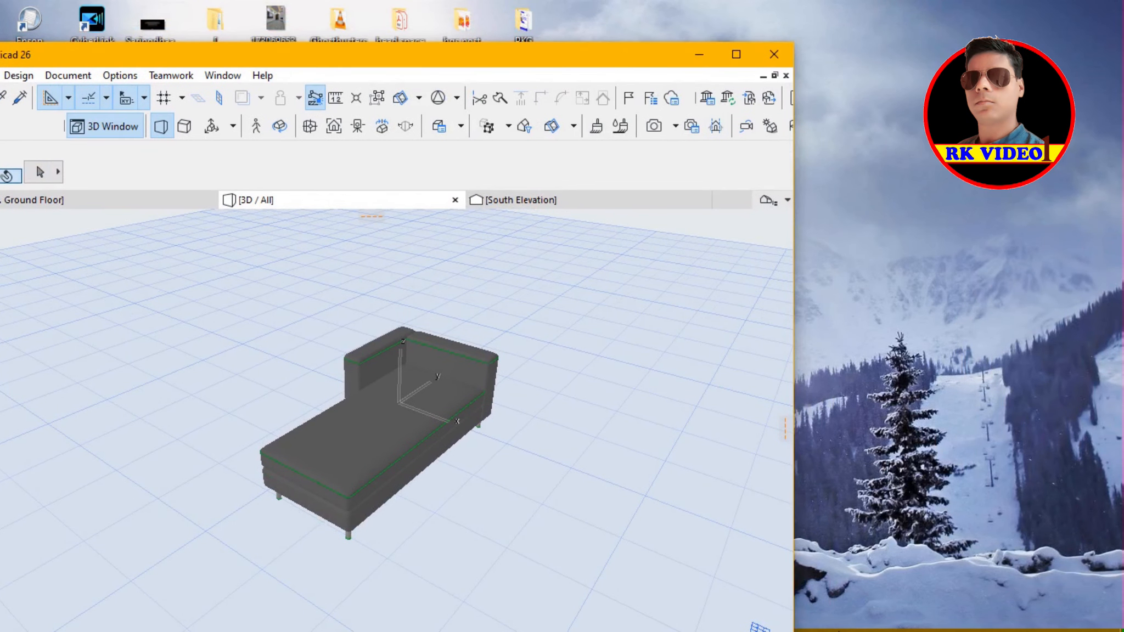
Step: Reposition the Archicad window on the desktop, open the On-Screen Keyboard, and maximize Archicad with the daybed's 3D view showing
mouse_move(831, 629)
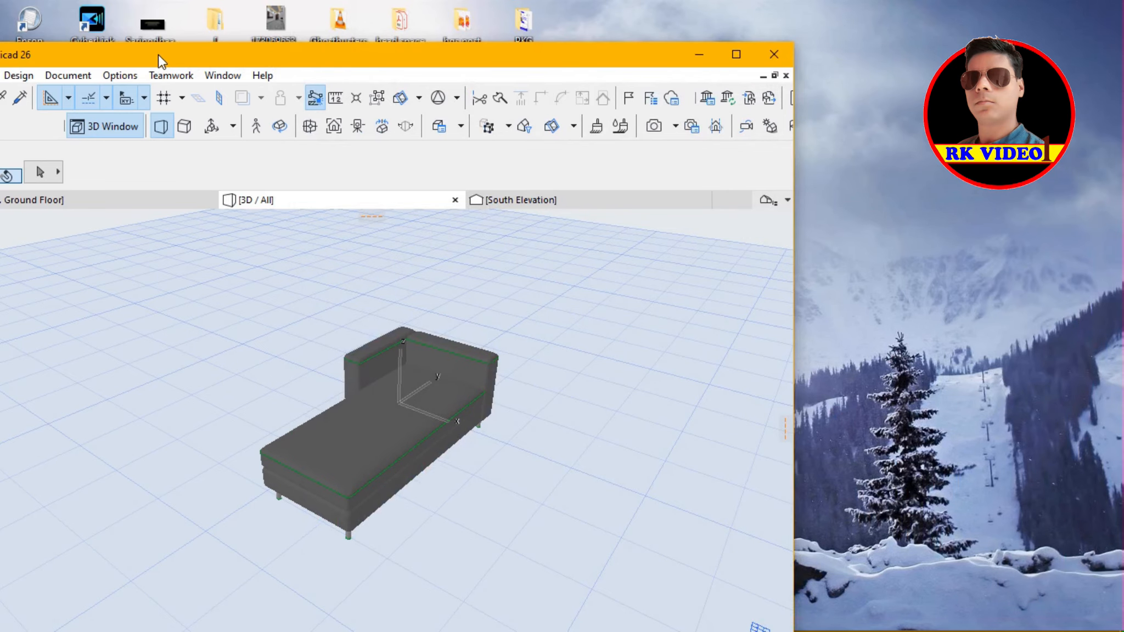
drag(158, 55, 860, 39)
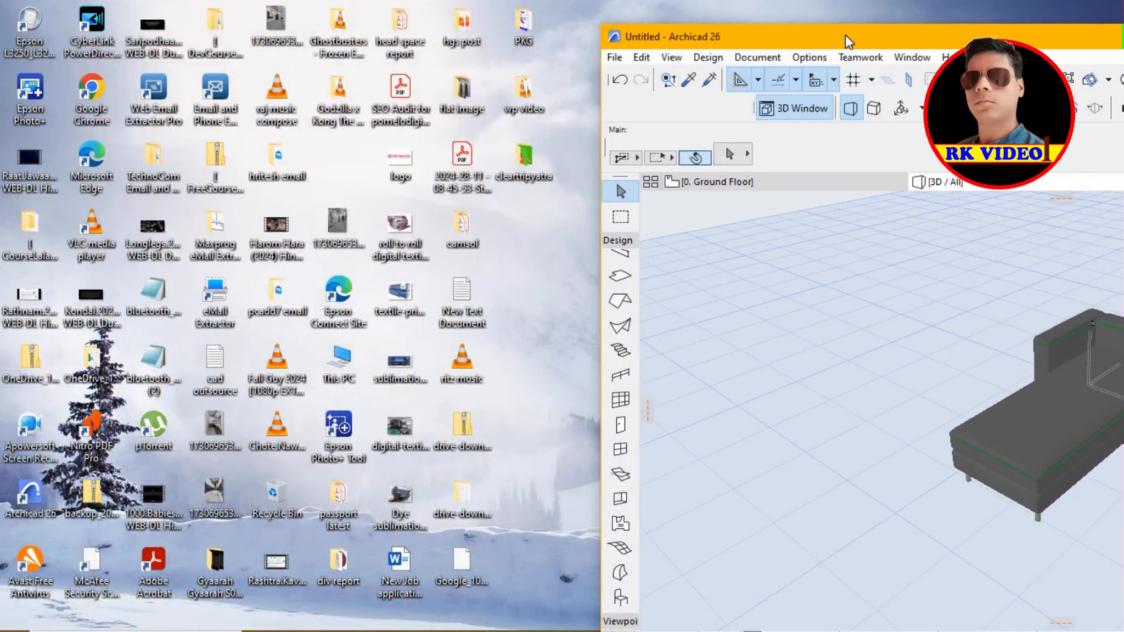
mouse_move(439, 629)
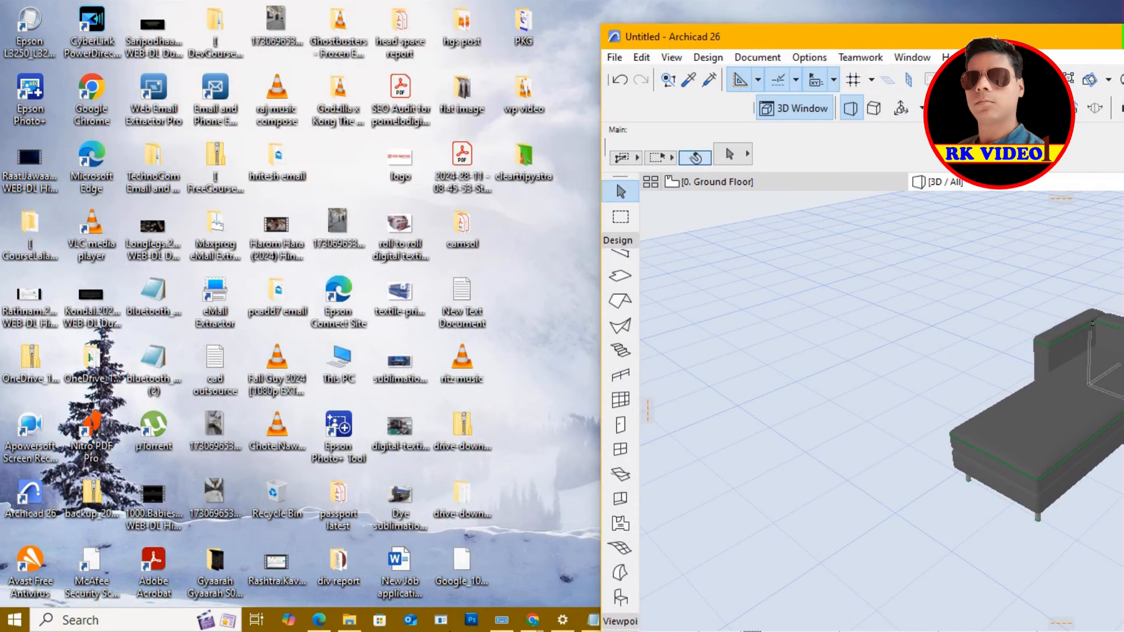
click(503, 621)
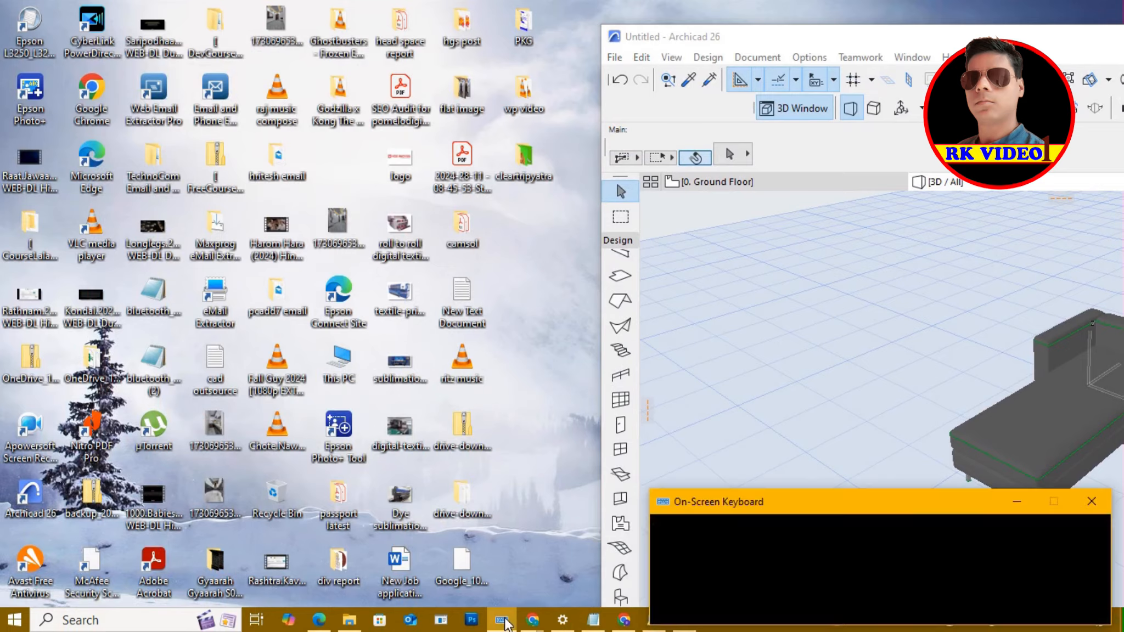
click(1063, 44)
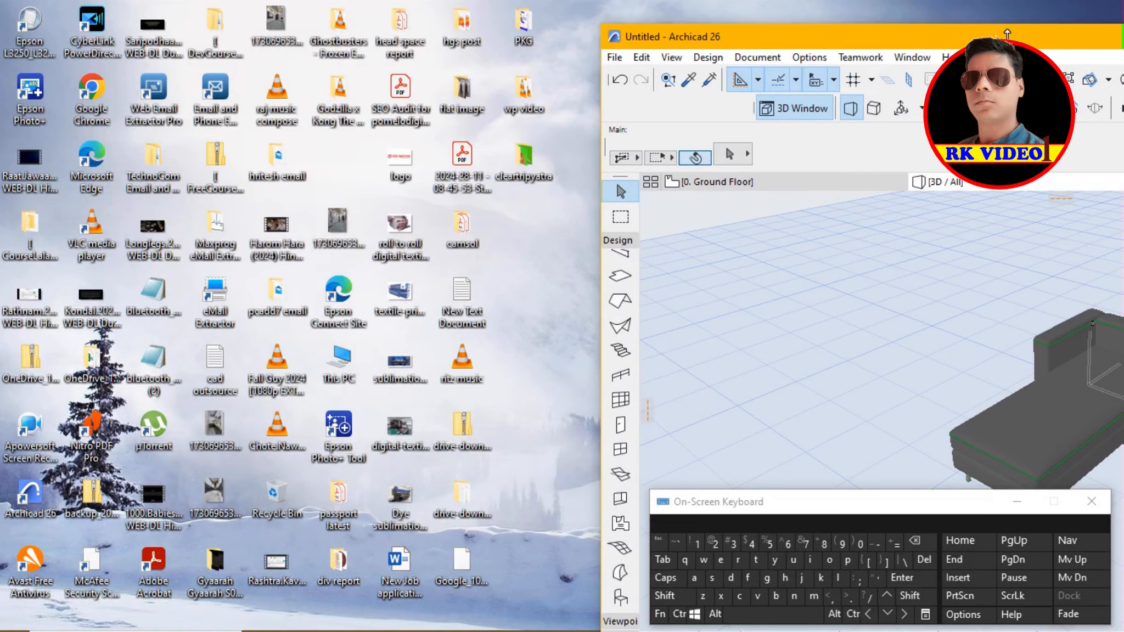
drag(1019, 33, 894, 35)
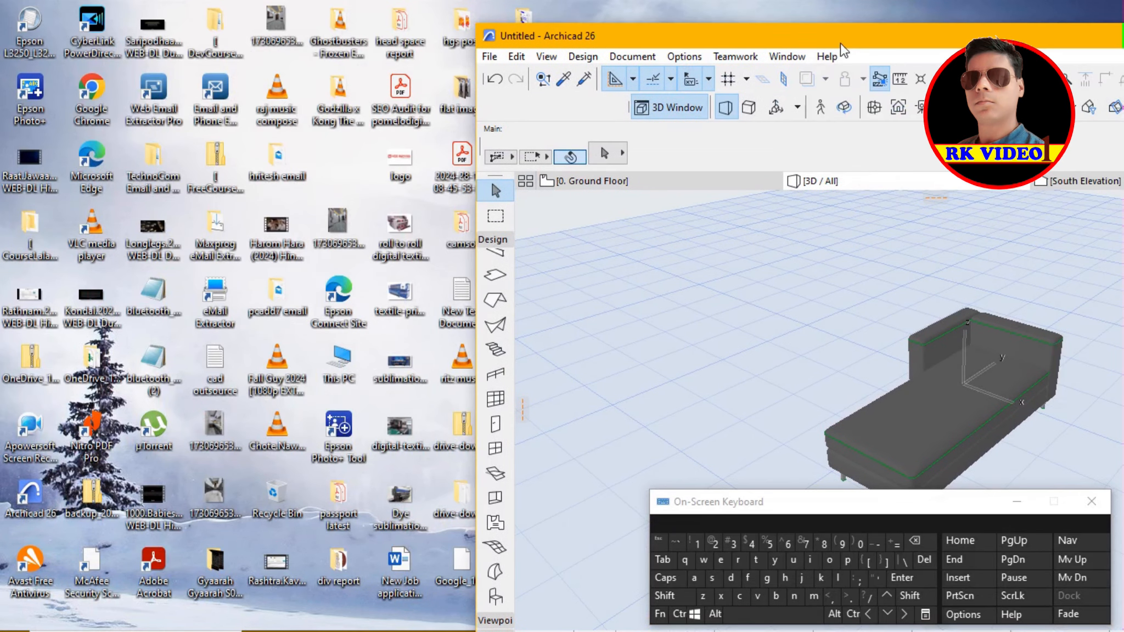
drag(933, 32, 578, 20)
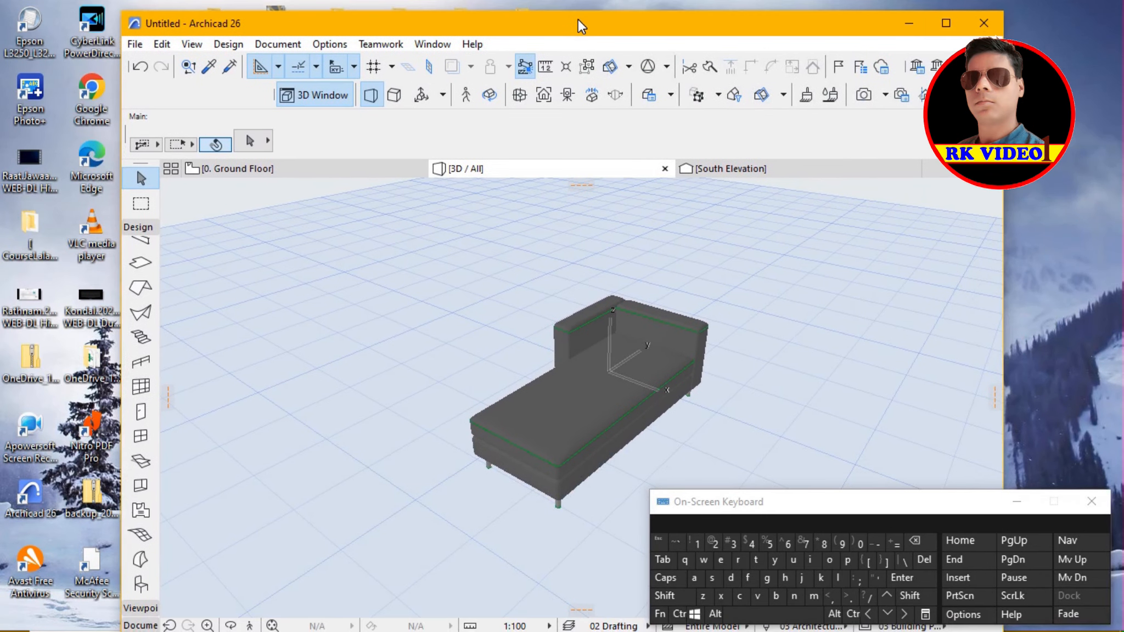
click(940, 22)
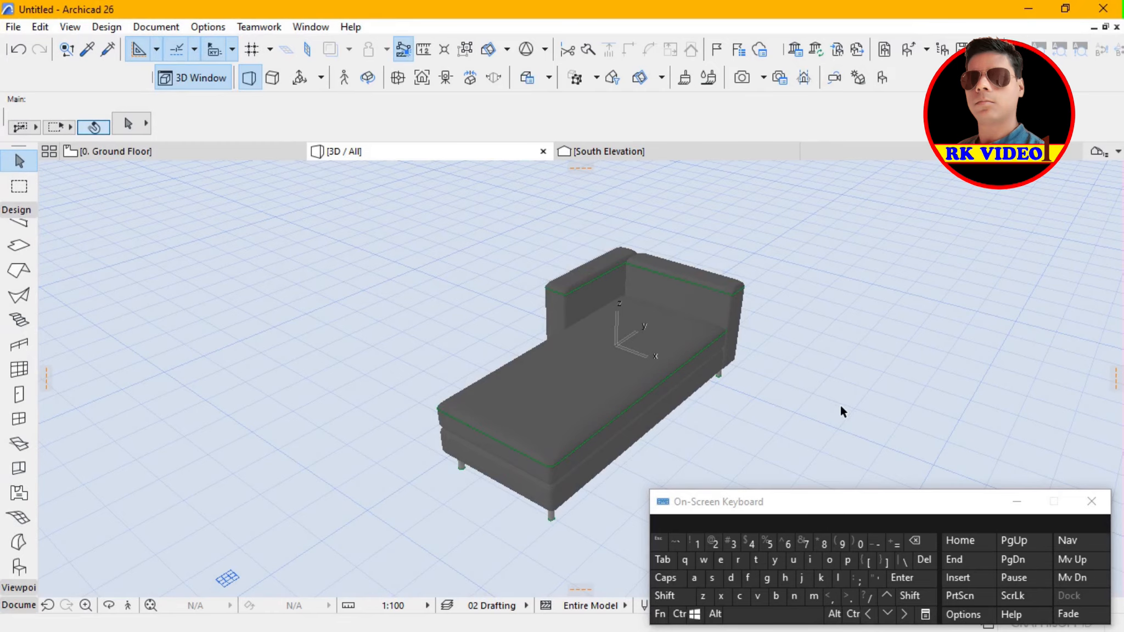
Step: Capture a screenshot of the daybed's 3D view with the On-Screen Keyboard, and minimize the keyboard
drag(790, 502, 882, 494)
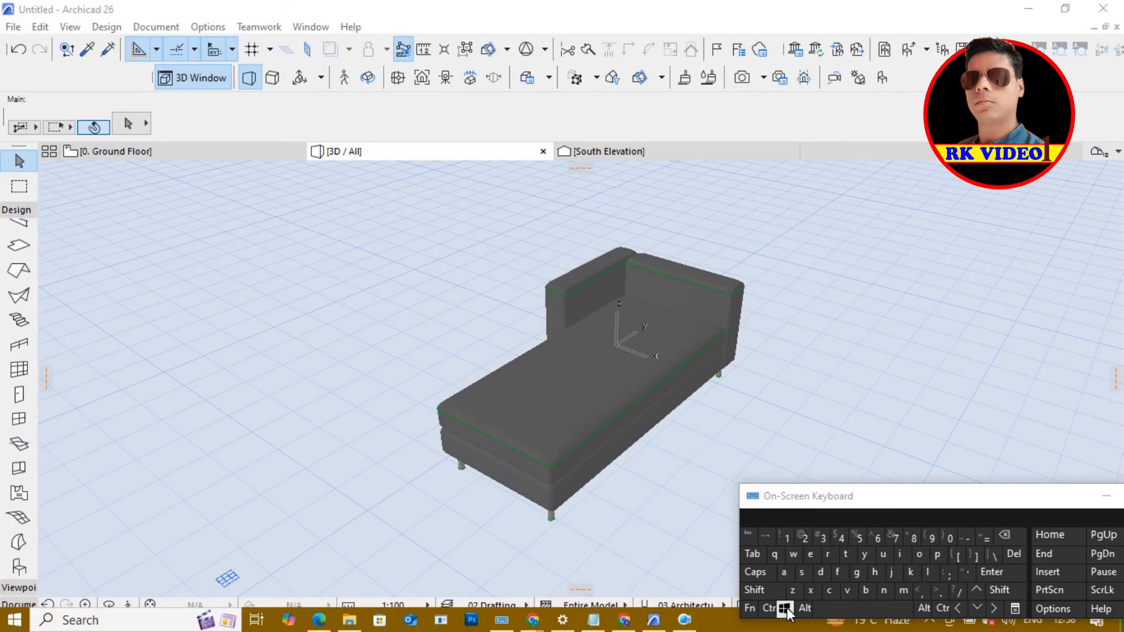
click(1048, 590)
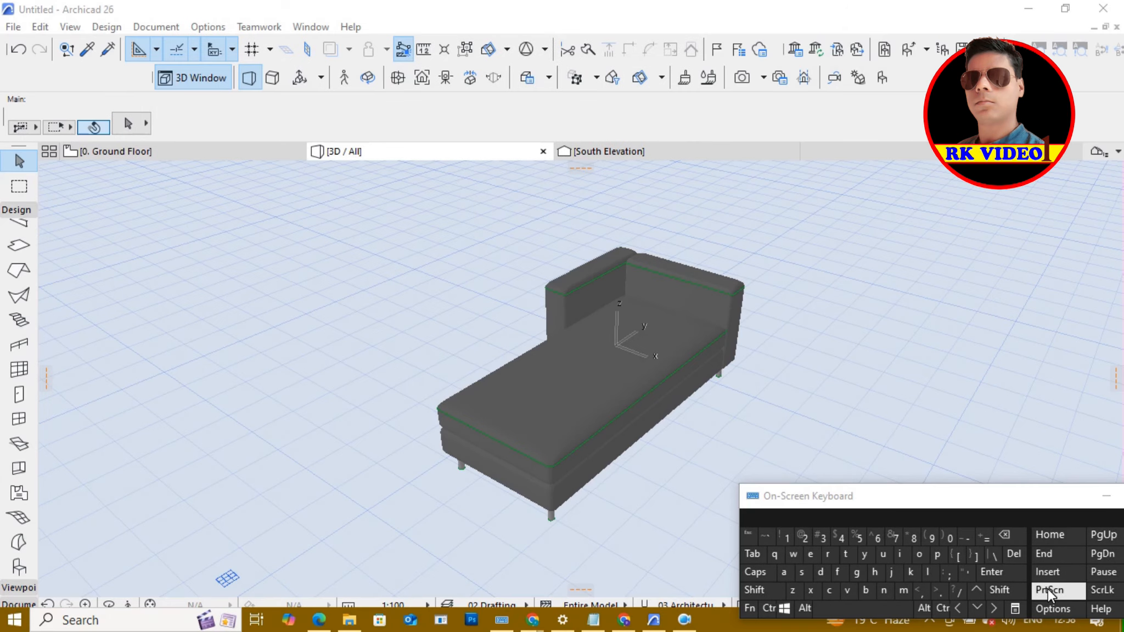
click(1105, 497)
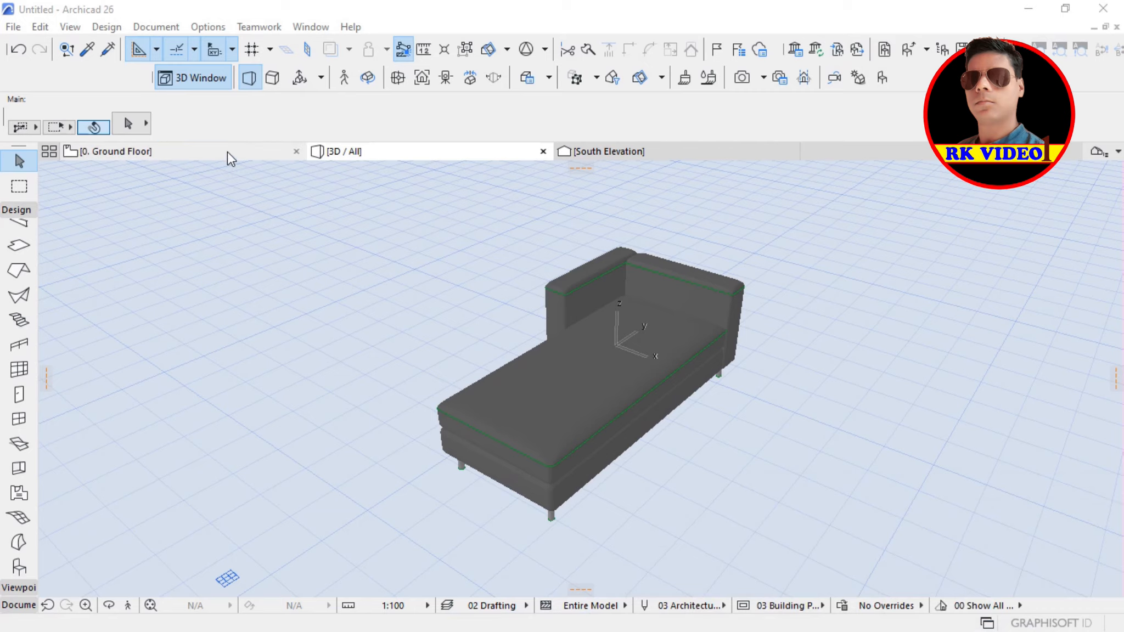
Step: Convert the whole daybed object to morphs on the Ground Floor plan, accepting deletion of the original, and clear the selection
mouse_move(226, 154)
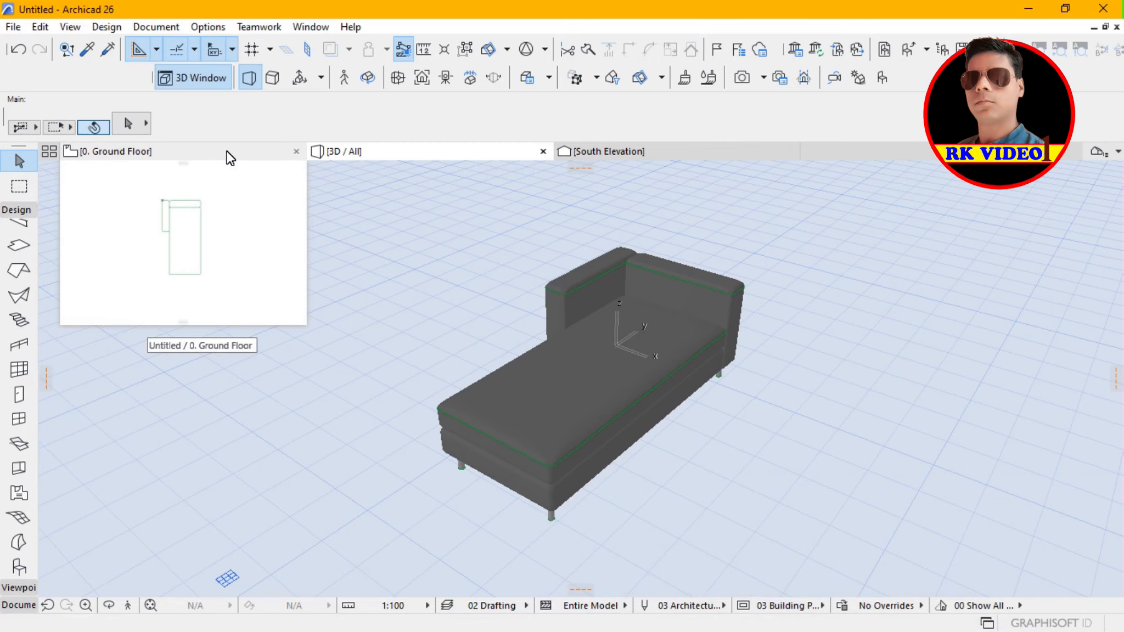
click(229, 157)
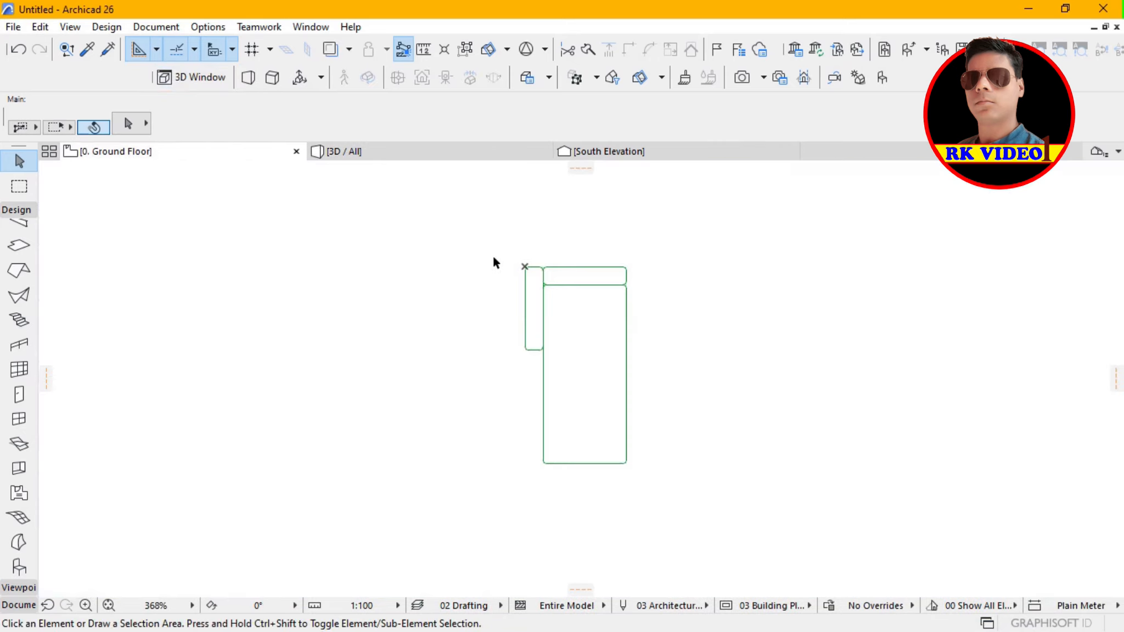
click(510, 244)
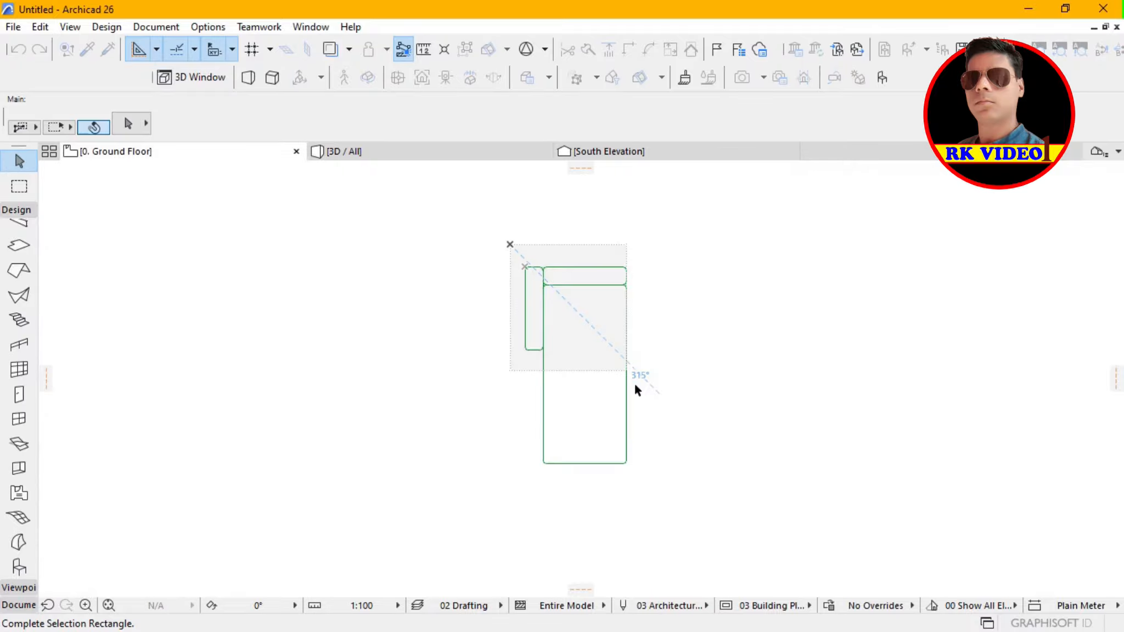
click(654, 480)
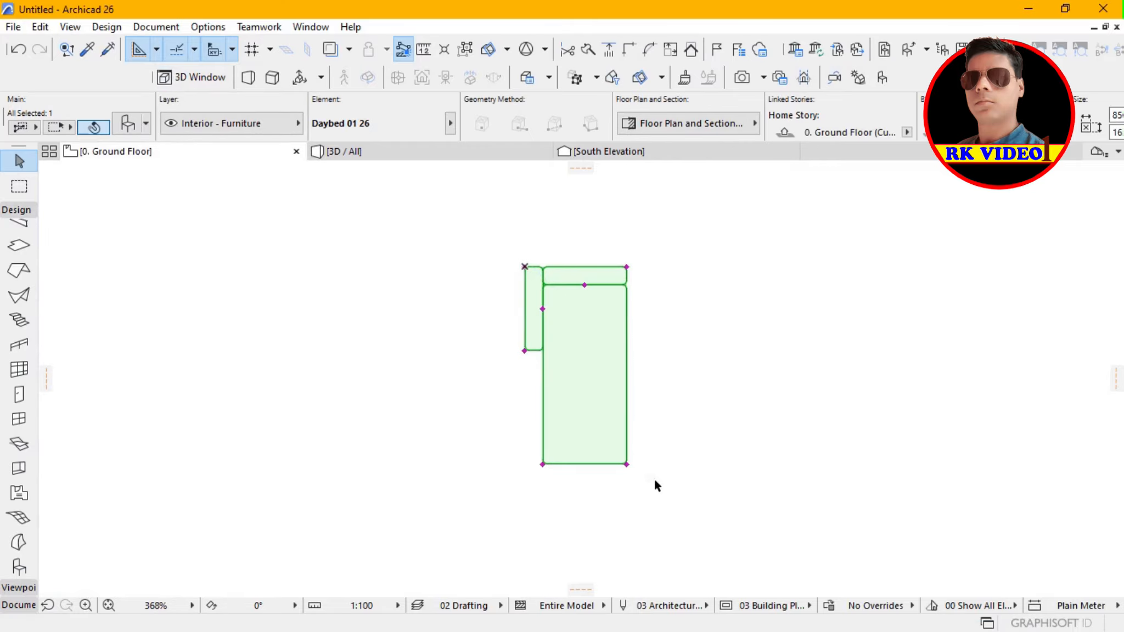
right_click(559, 401)
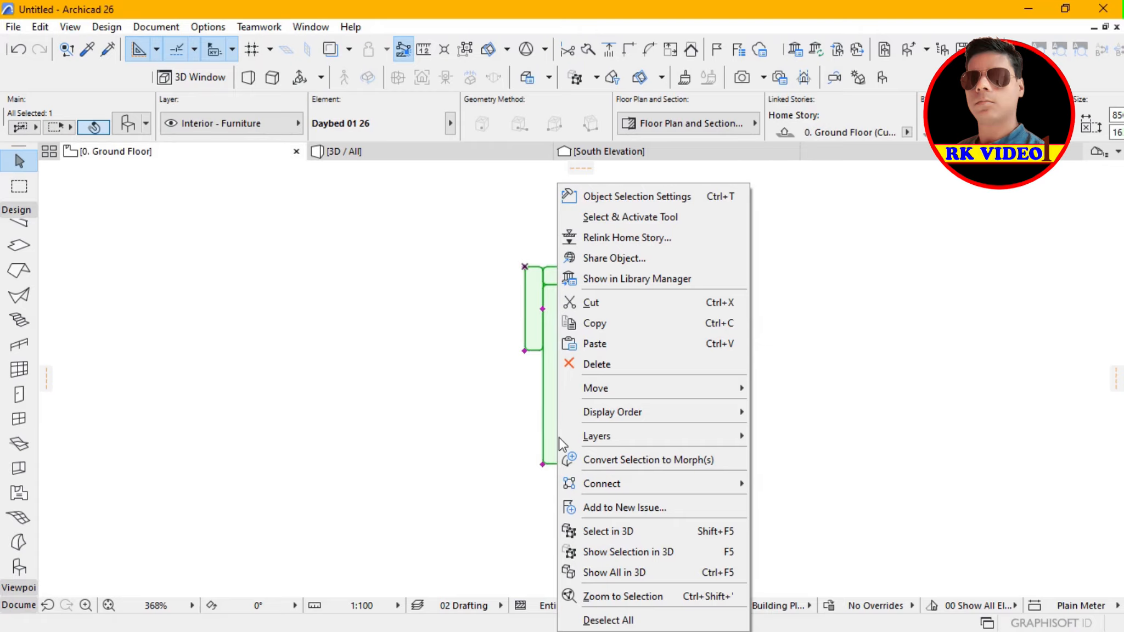
click(635, 470)
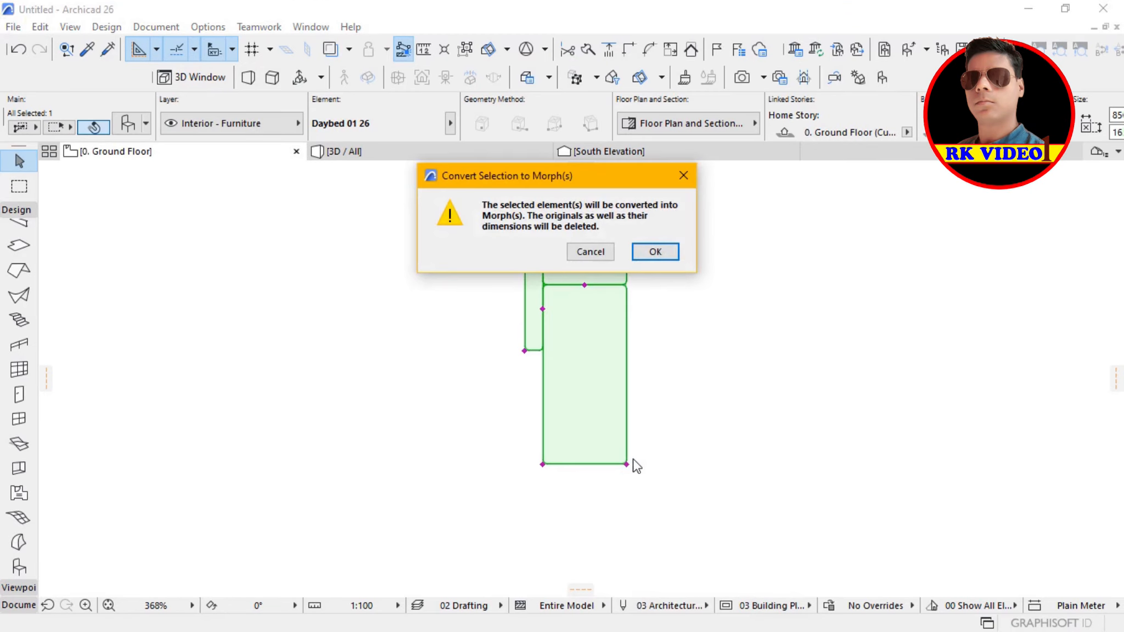
click(656, 255)
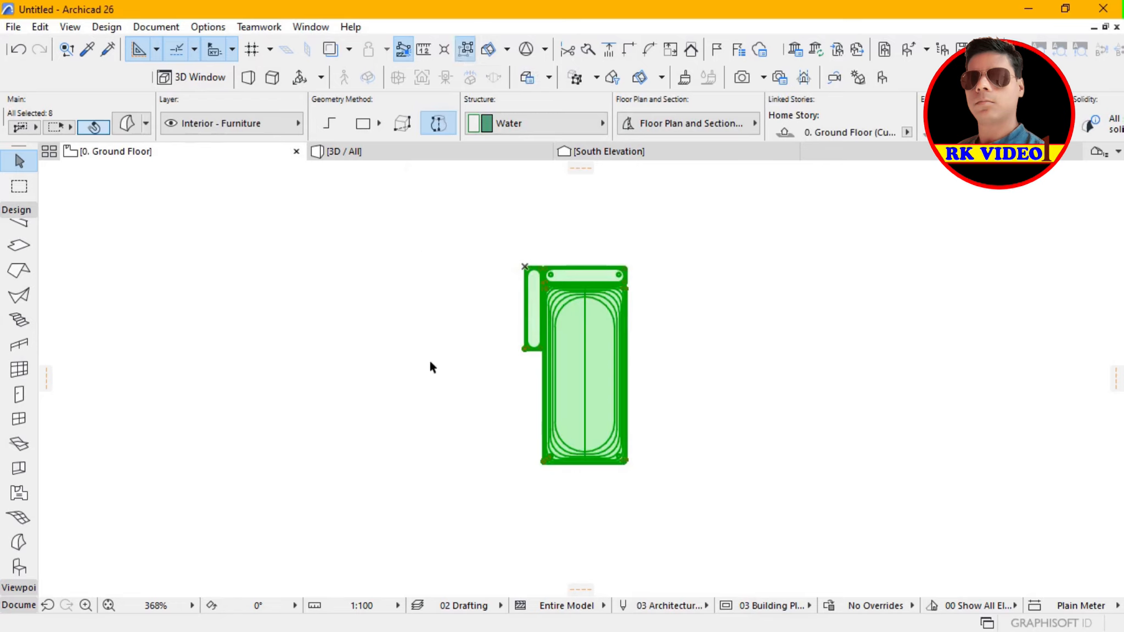
key(Escape)
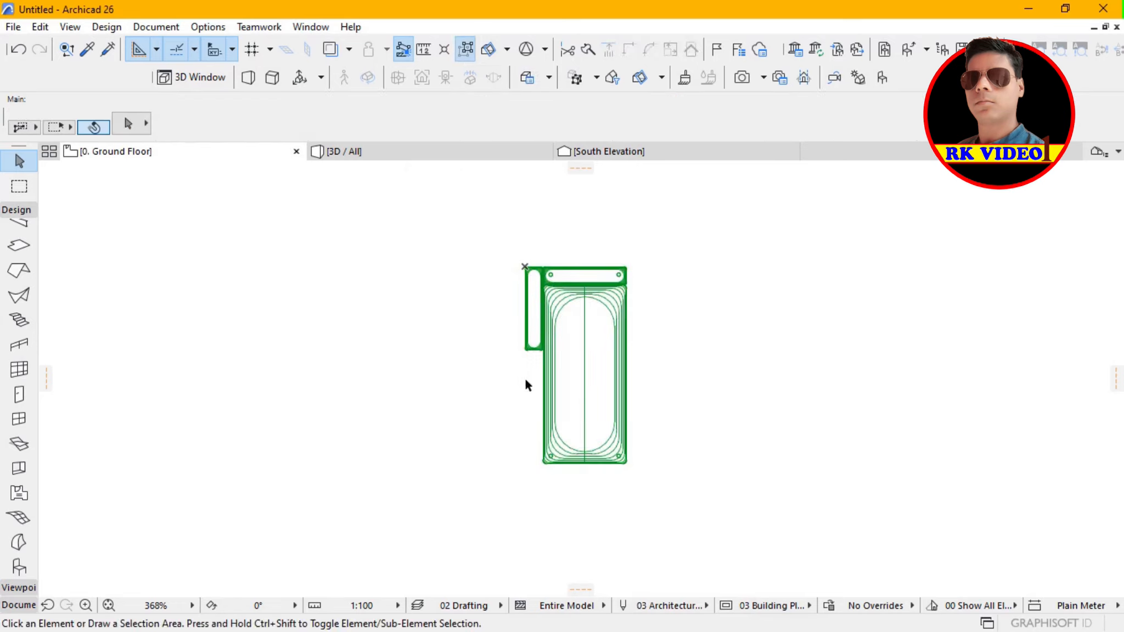
Step: Set the override surface of the daybed's seat cushion morph to Paint - Cadmium Yellow
click(553, 391)
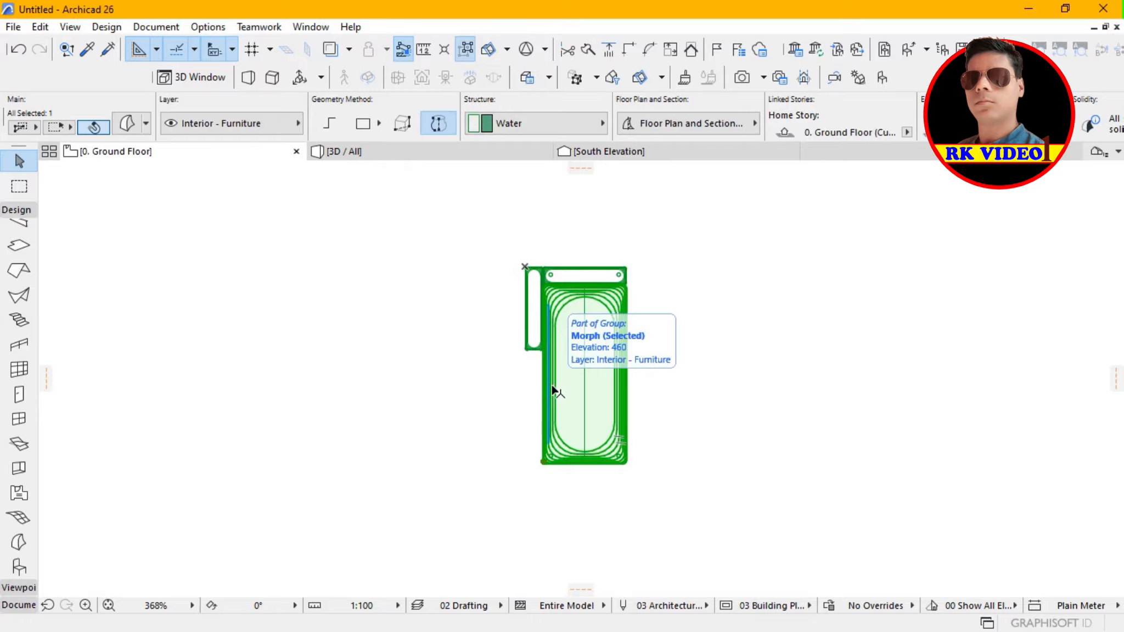
click(129, 123)
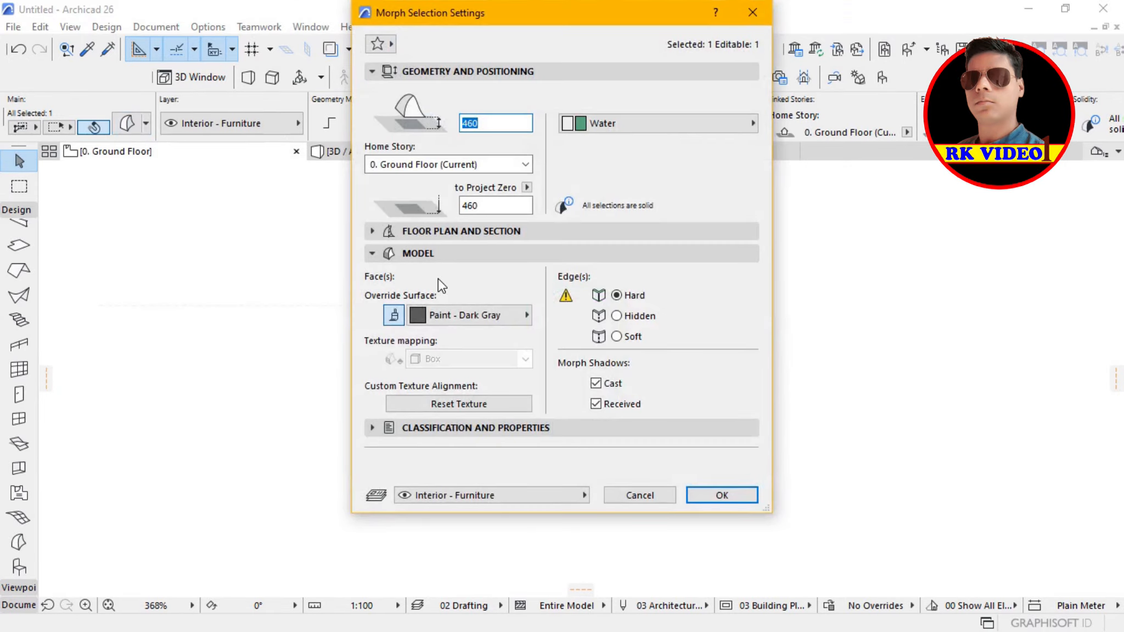
click(497, 316)
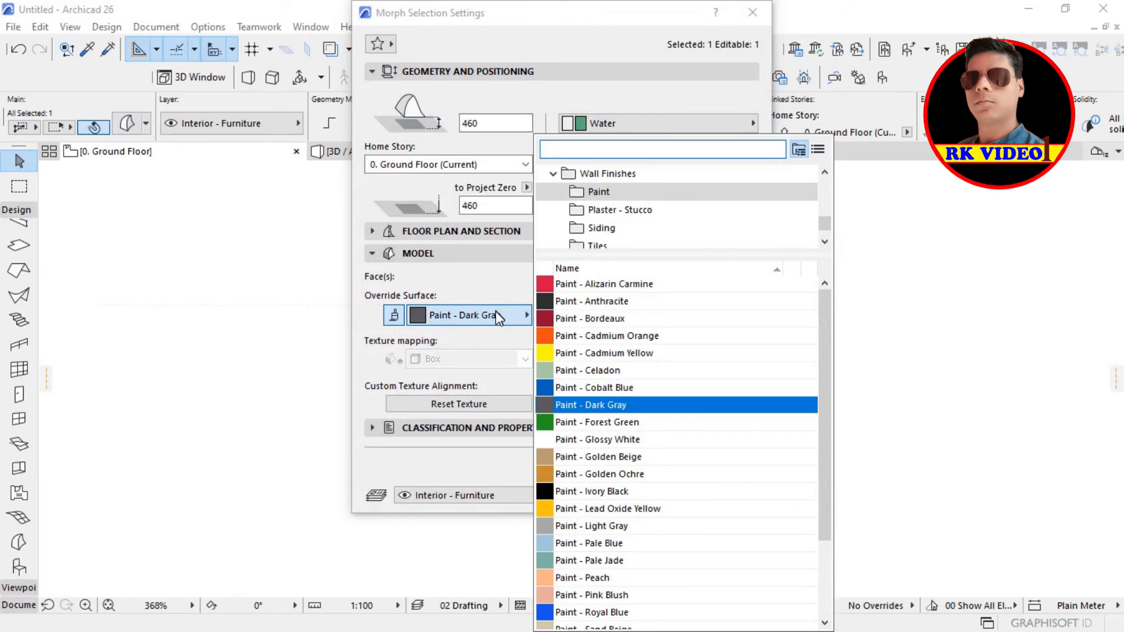
click(593, 351)
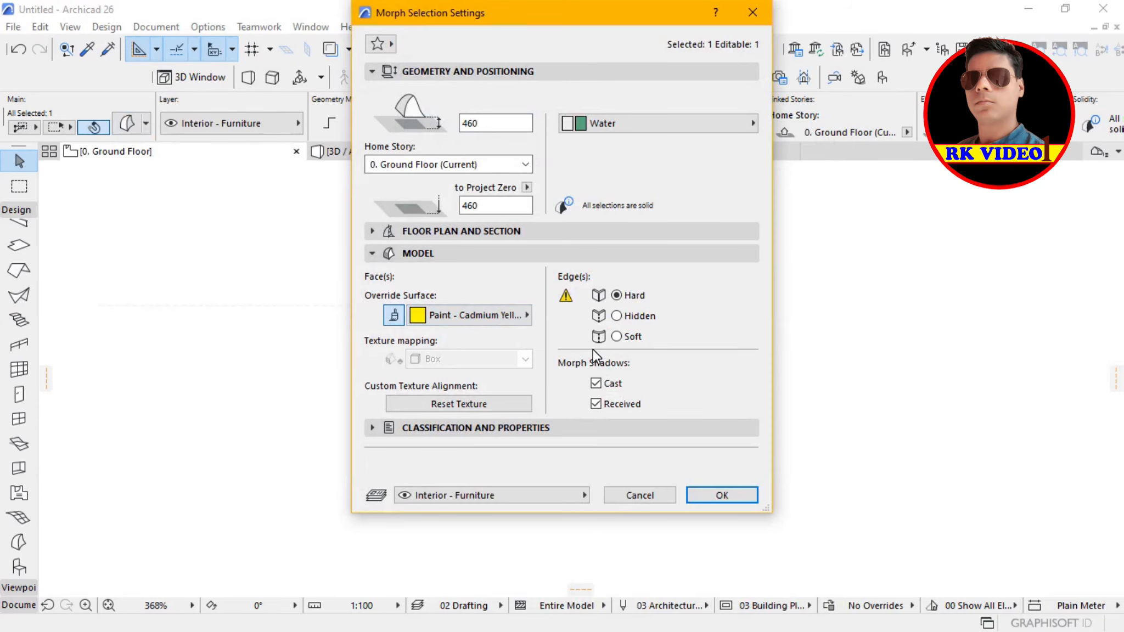
click(721, 496)
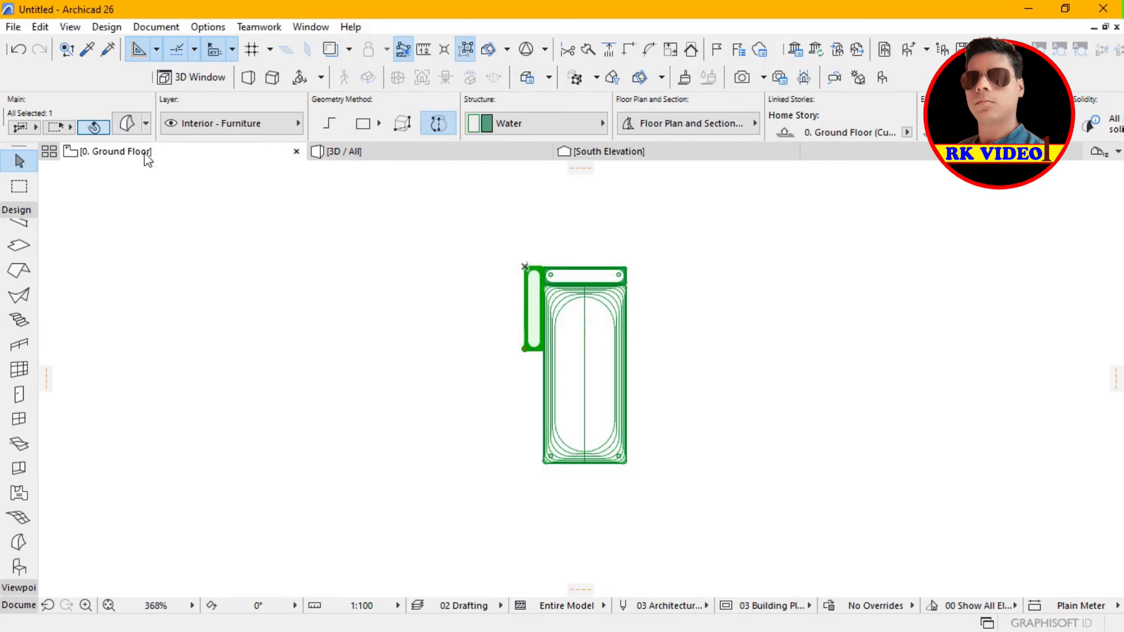
Step: Set the override surface of the daybed's armrest top morph to Paint - Bordeaux
click(129, 126)
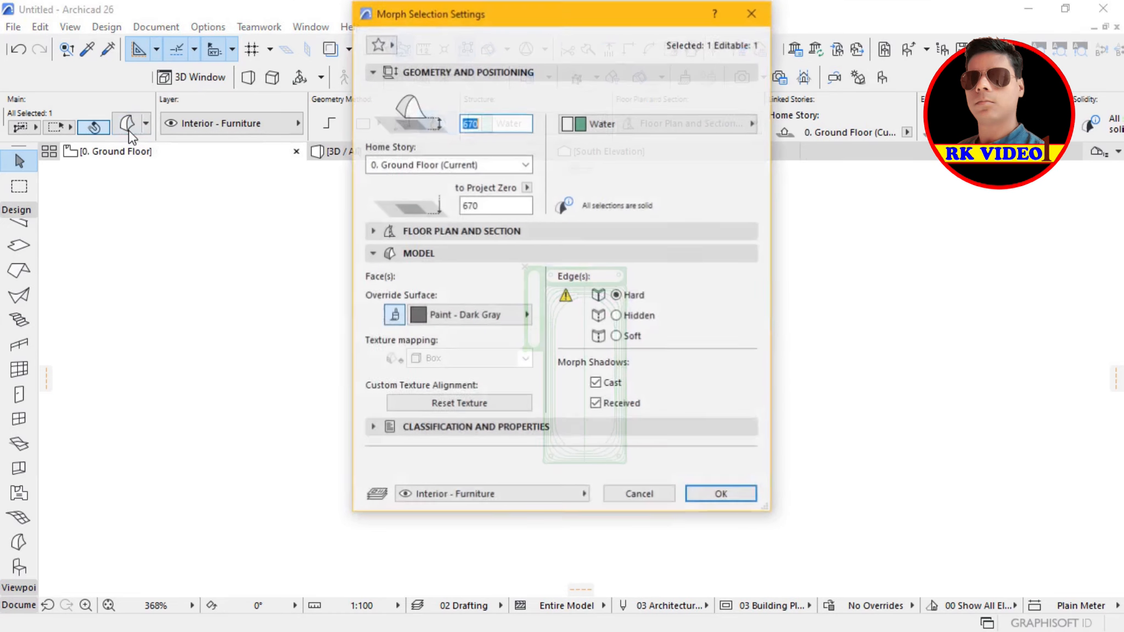
click(481, 324)
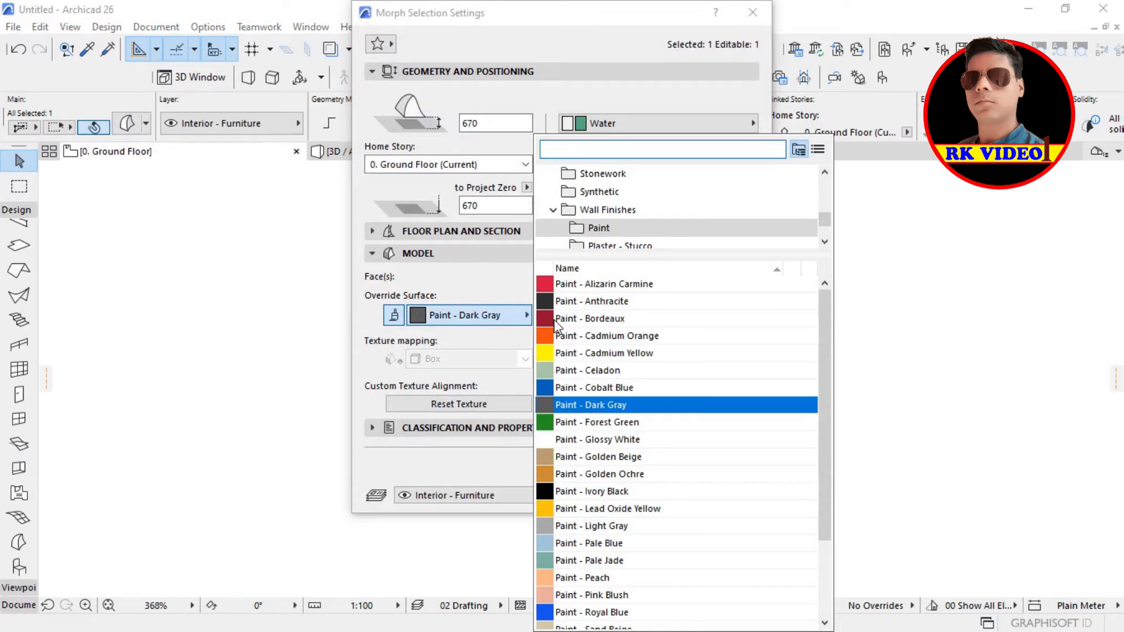
click(583, 320)
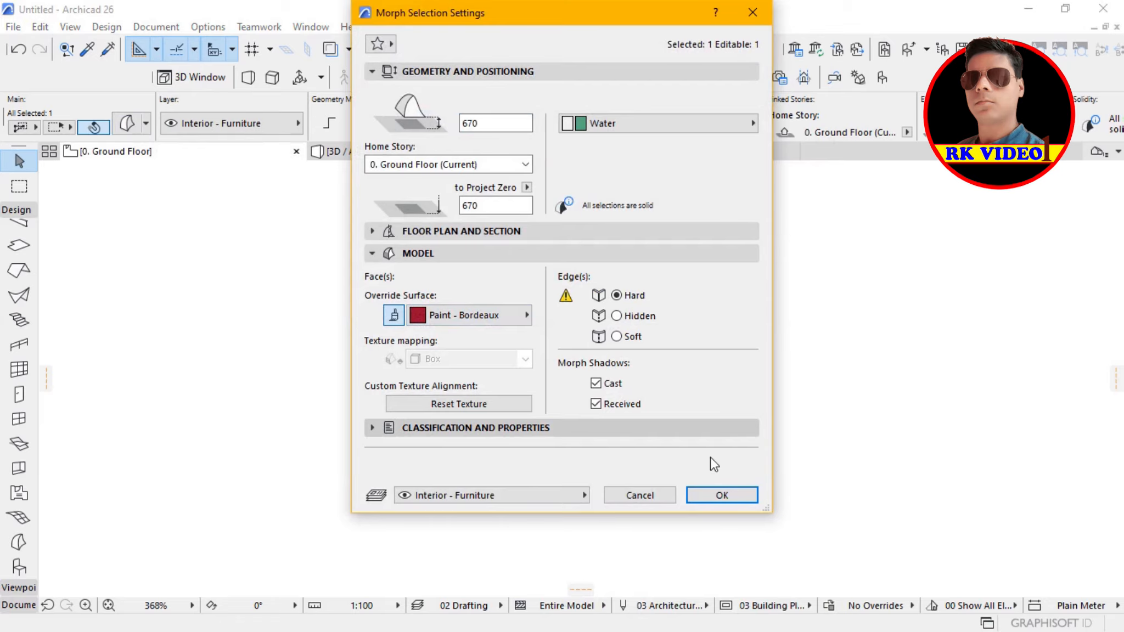
click(713, 497)
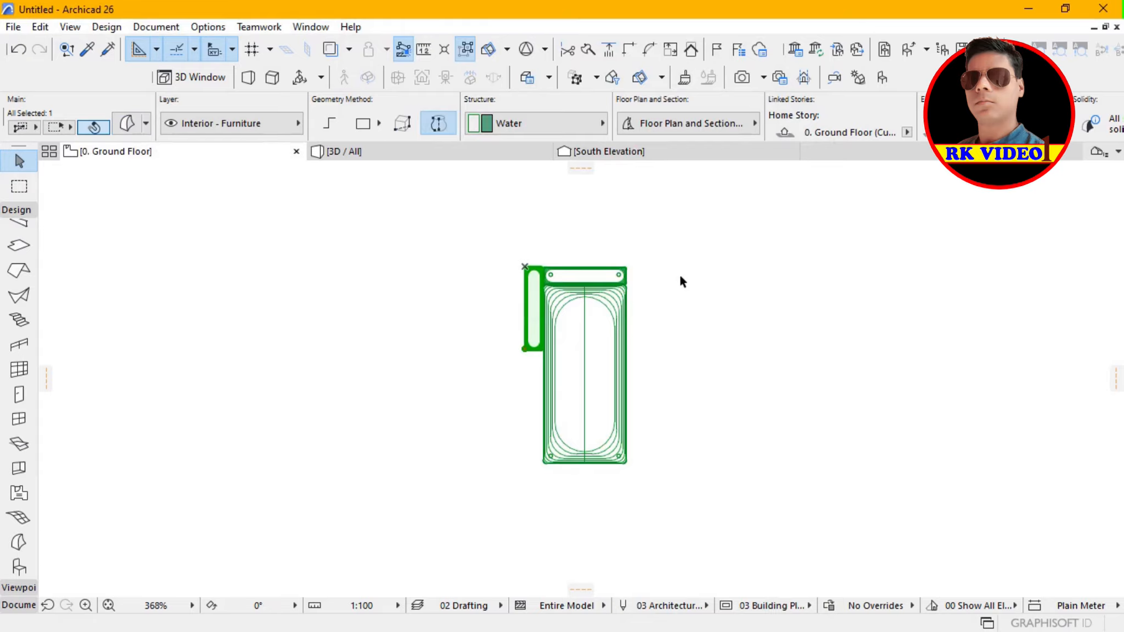
Step: Set the override surface of the daybed's backrest top morph to Paint - Forest Green, and show the model in 3D
click(608, 273)
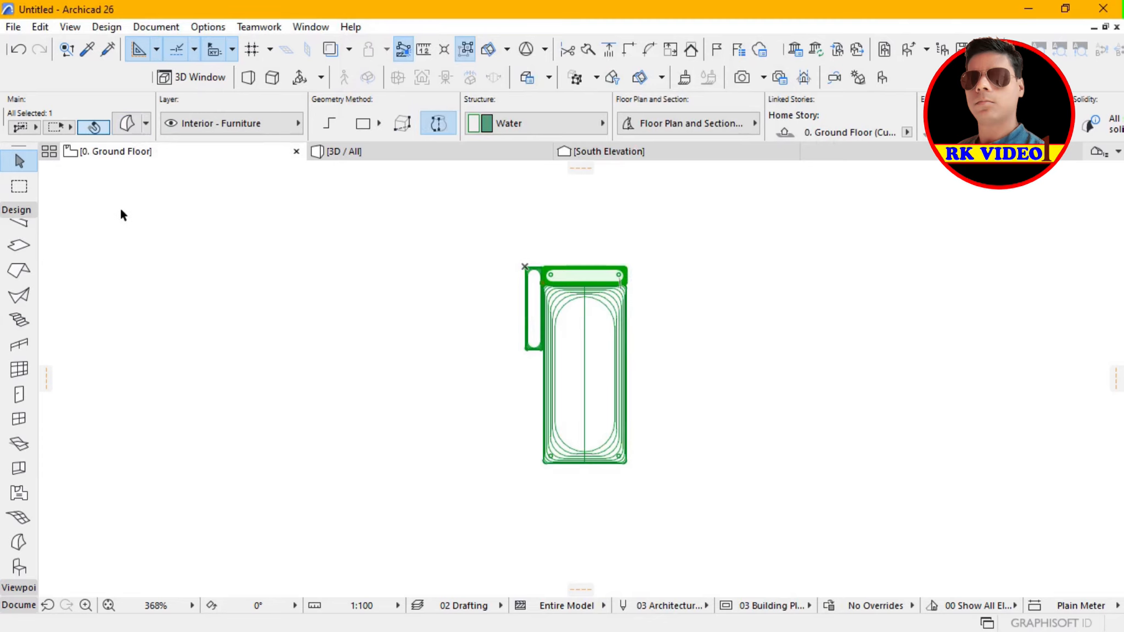
click(128, 125)
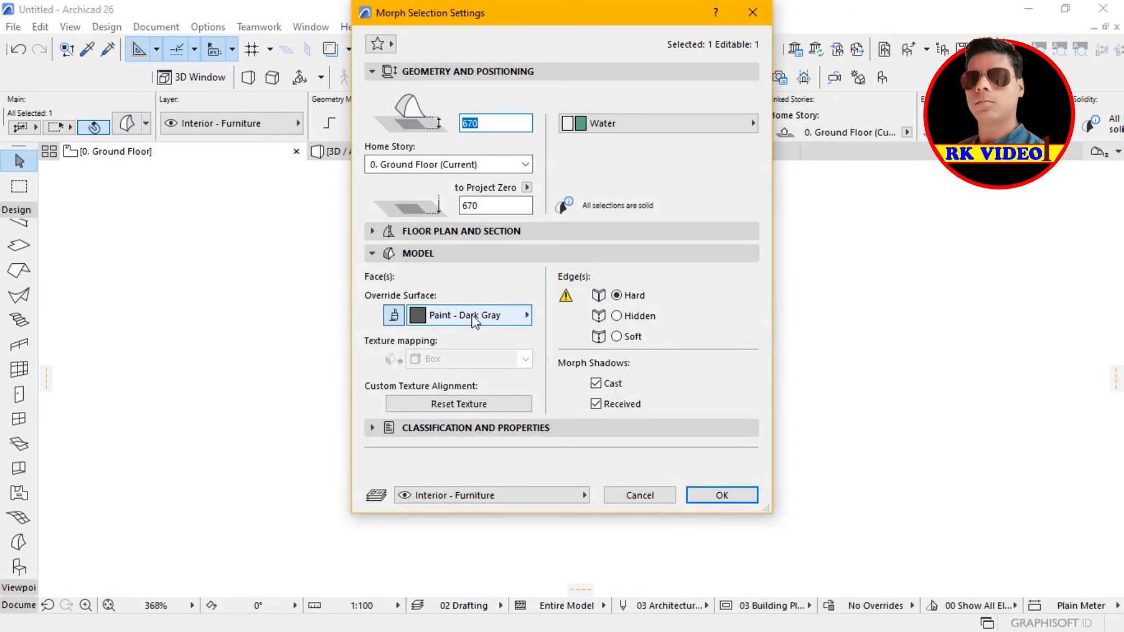
click(511, 318)
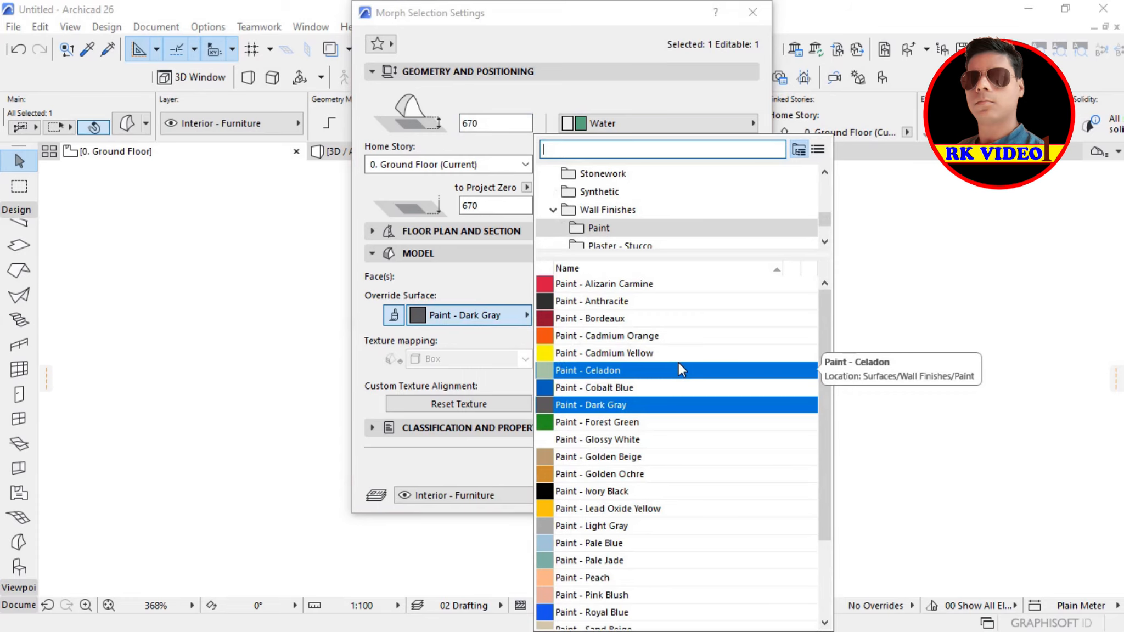
click(596, 417)
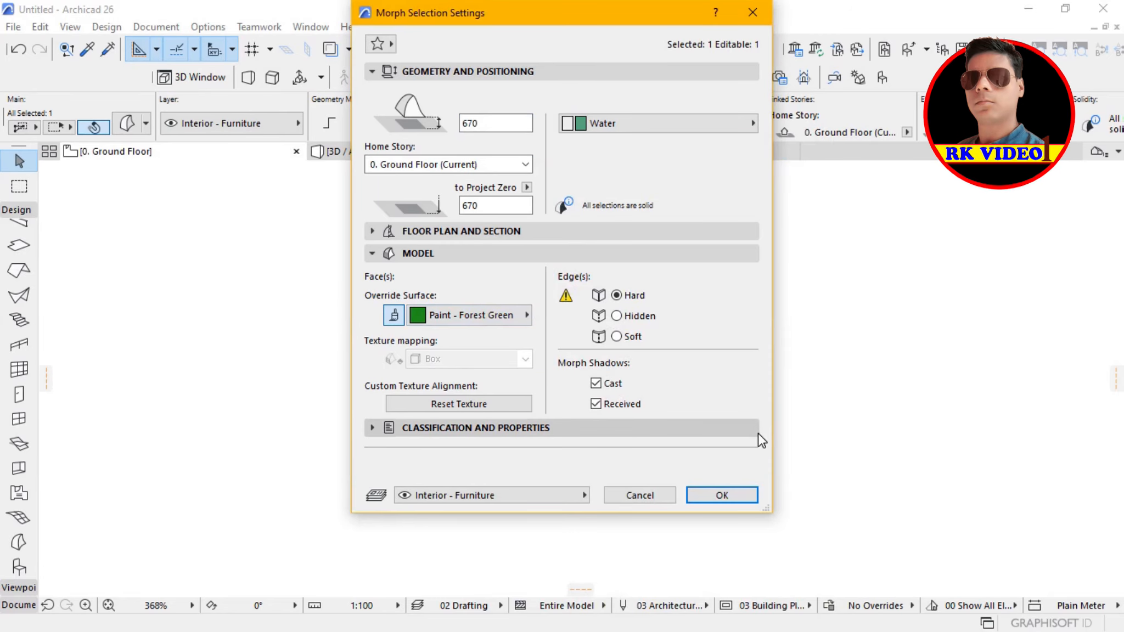
click(693, 497)
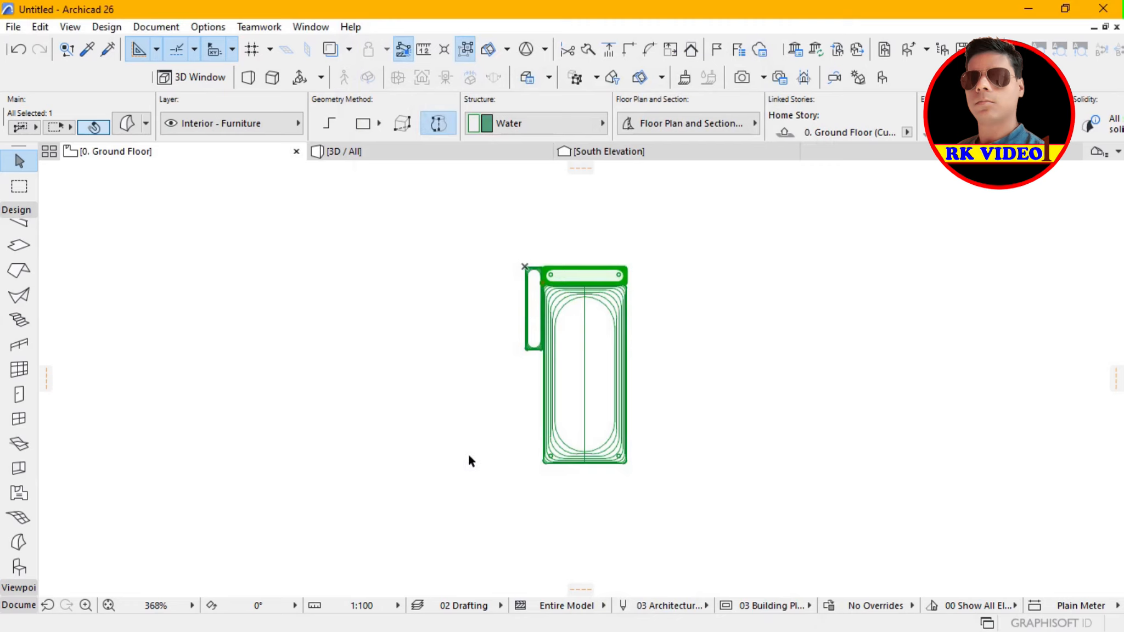
click(415, 271)
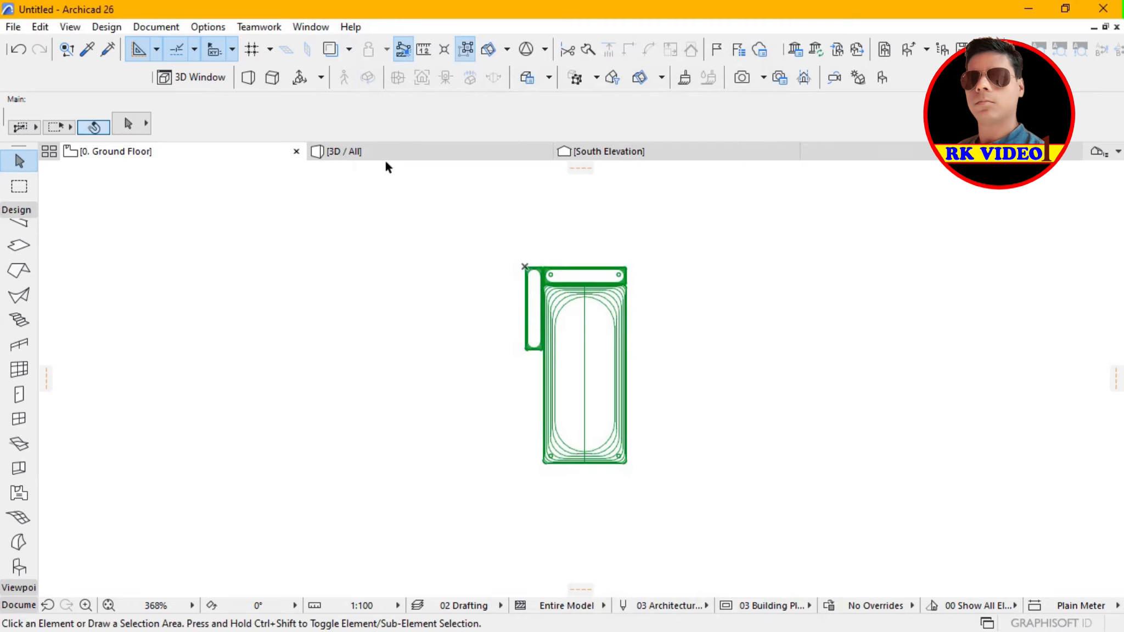
click(401, 159)
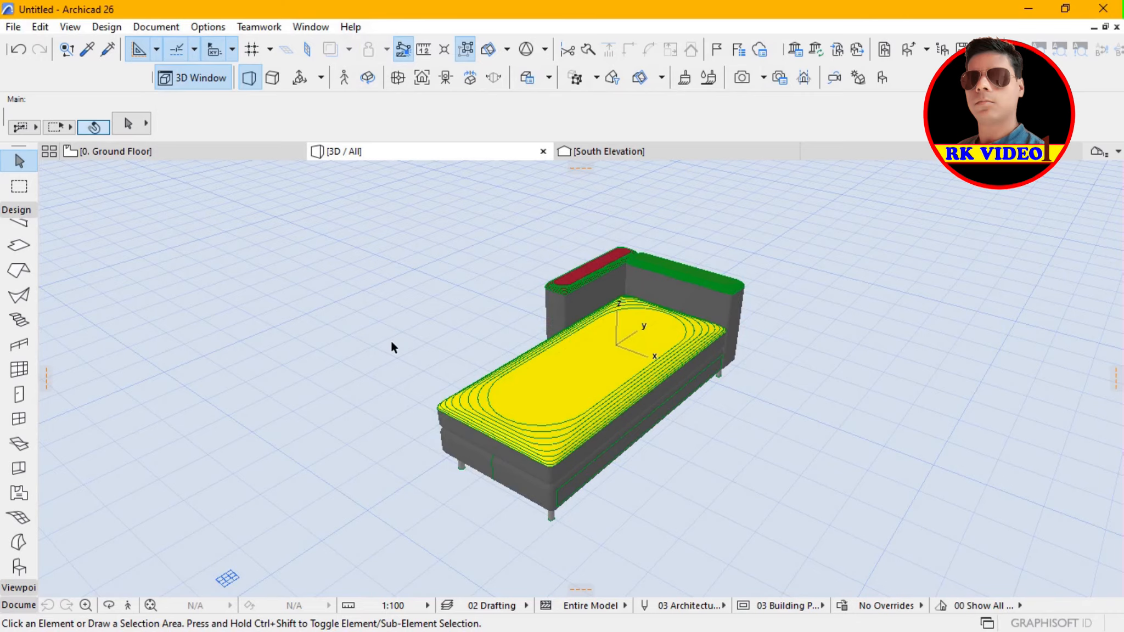
Step: Change the override surface of the daybed's backrest top morph to Paint - Cadmium Orange and clear the selection
key(o)
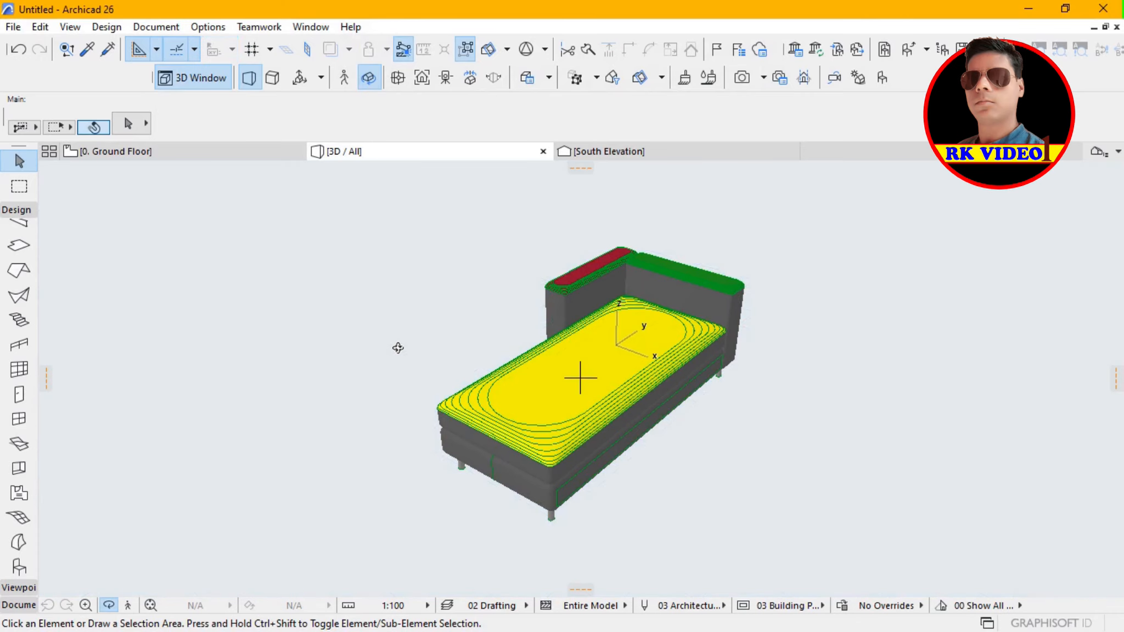
drag(397, 349, 404, 431)
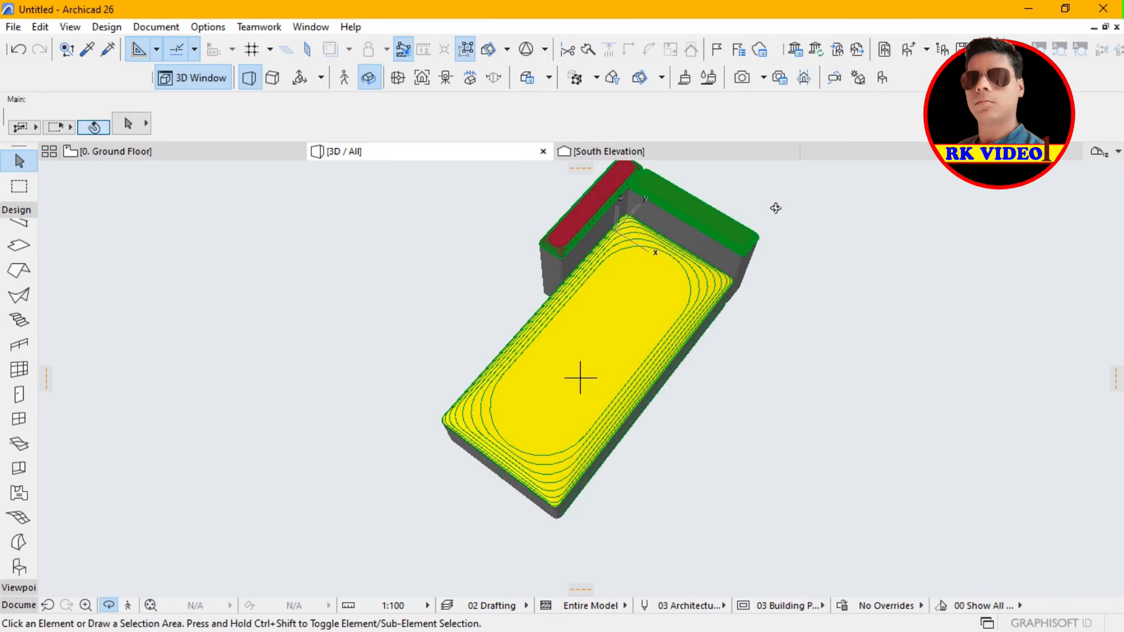
key(Escape)
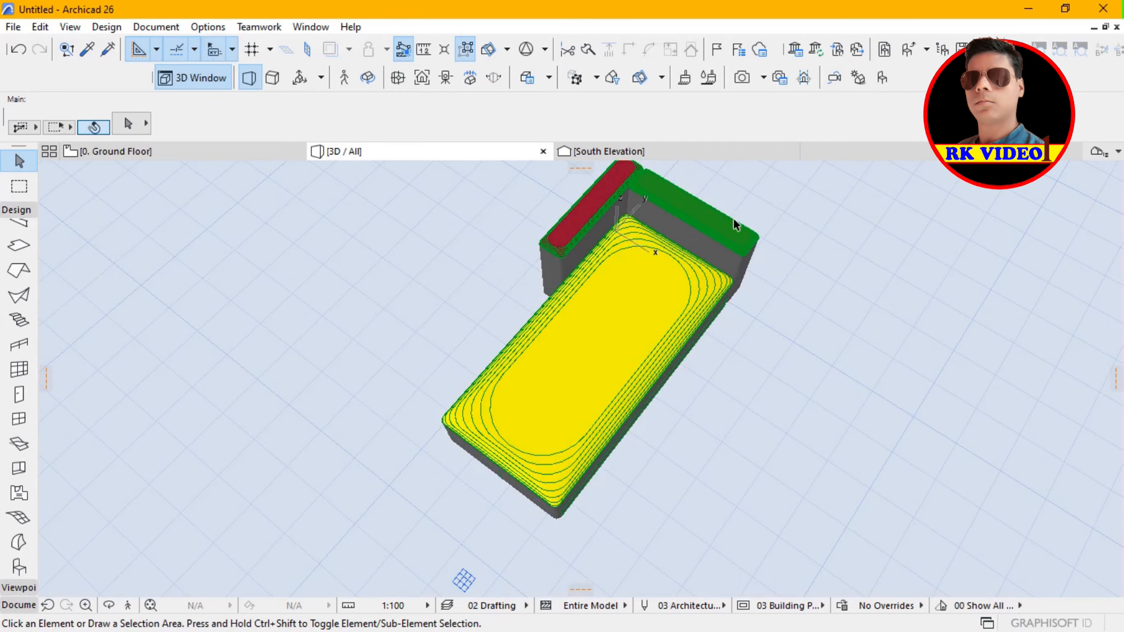
click(734, 236)
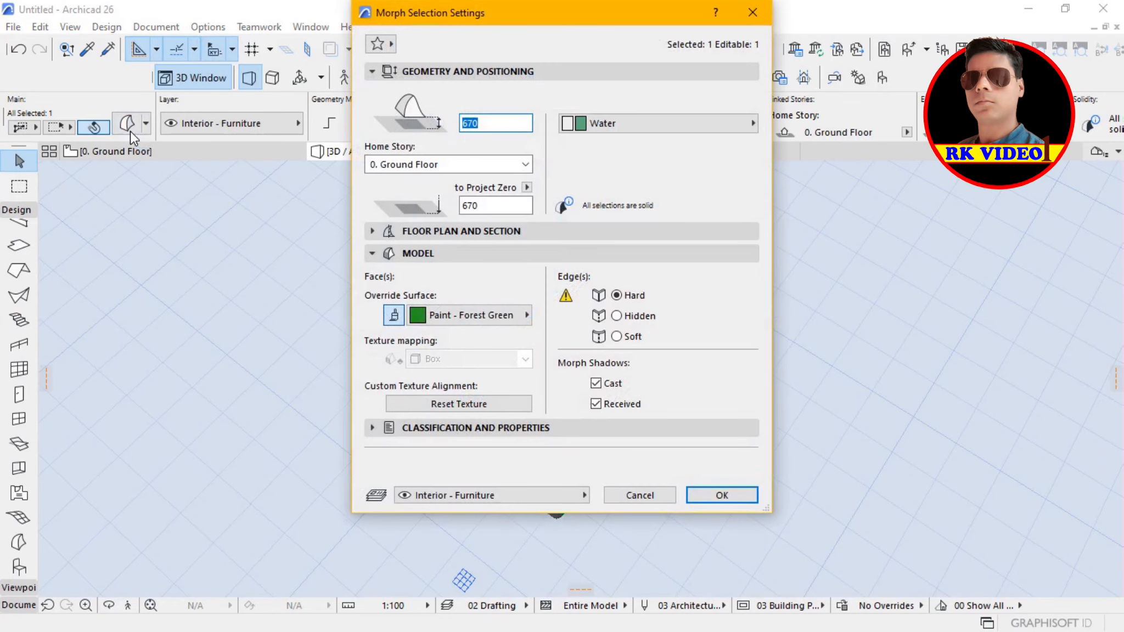
click(484, 317)
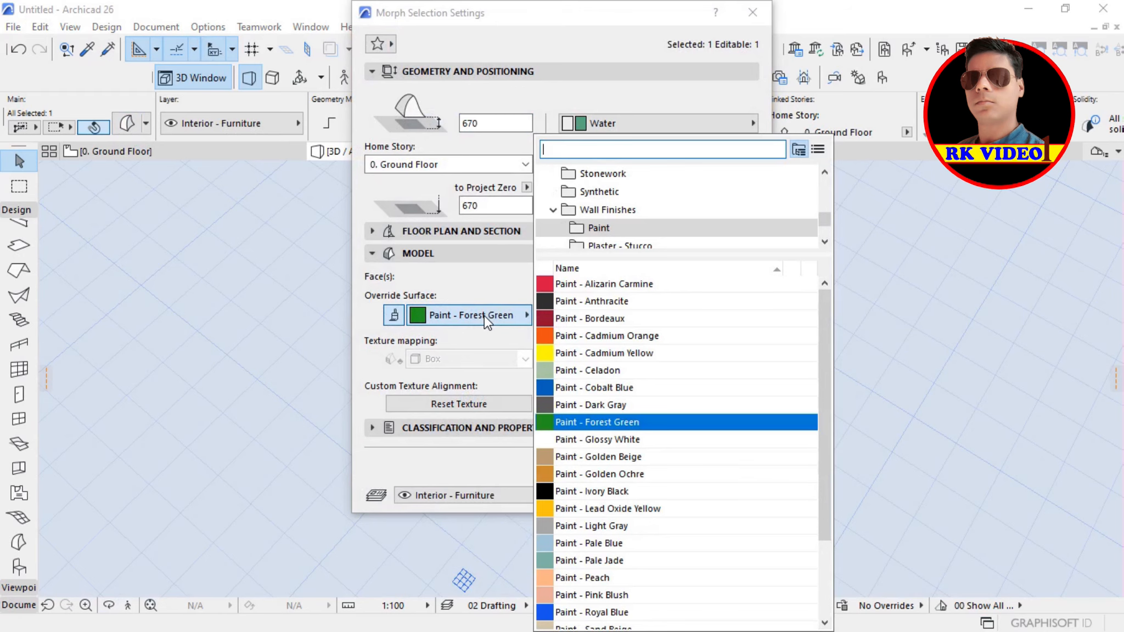
click(574, 336)
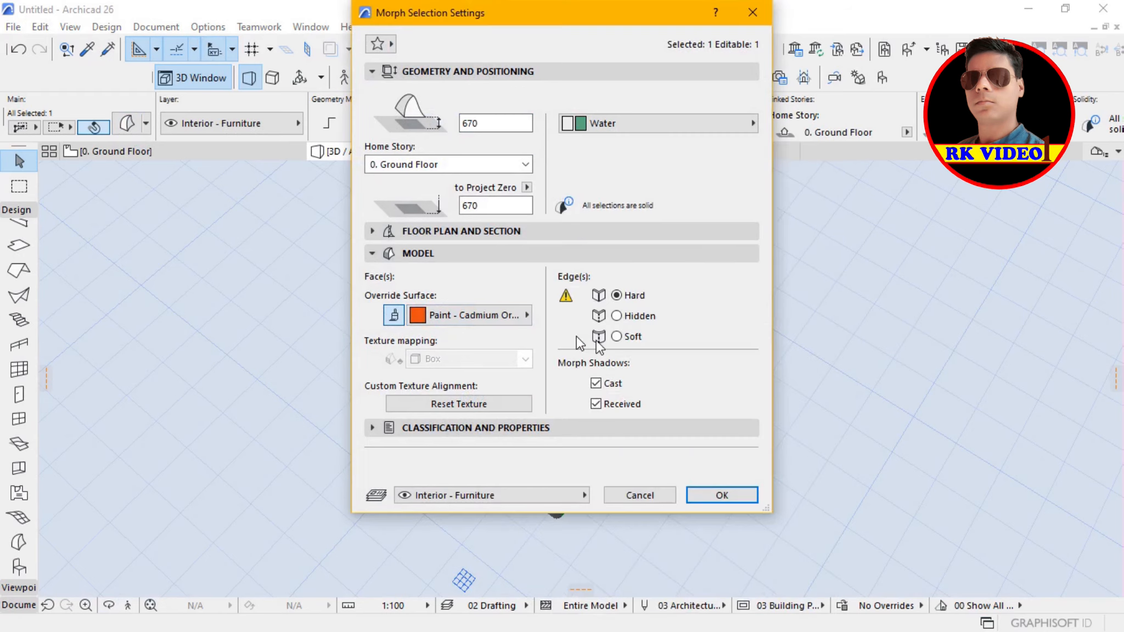
click(722, 495)
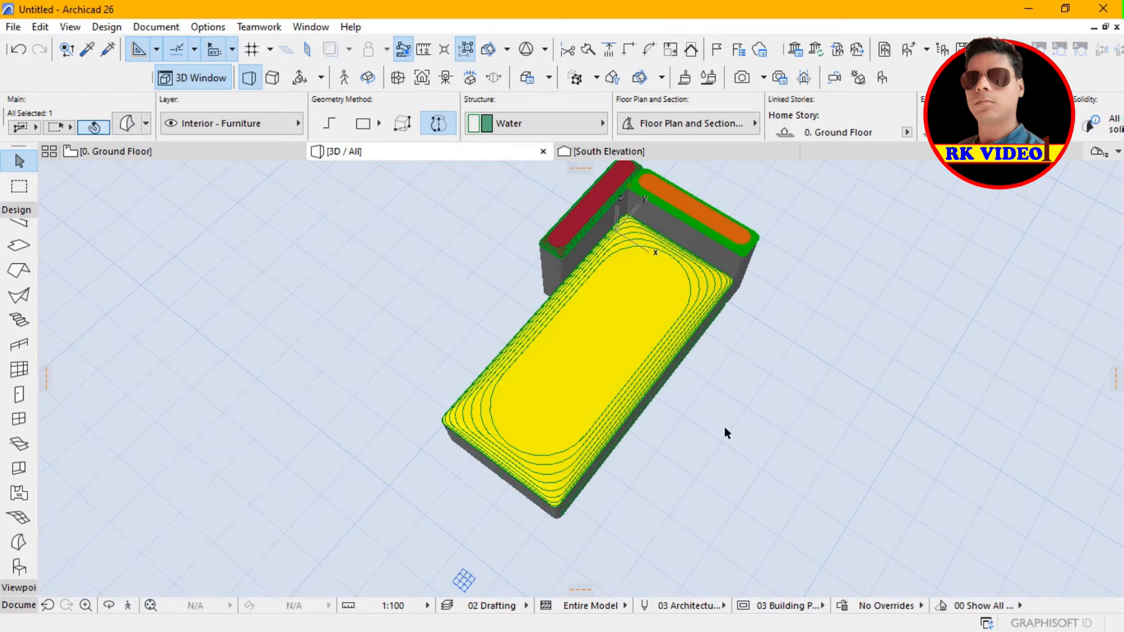
click(767, 317)
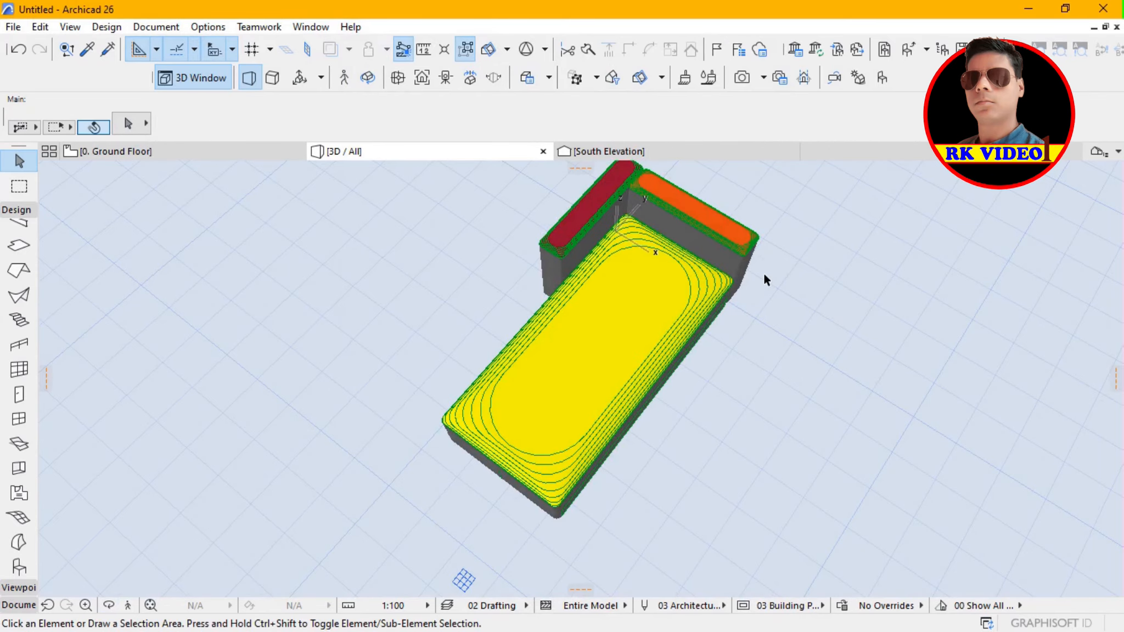
Step: Set the override surface of the daybed's backrest body morph, below the orange top, to Paint - Cadmium Orange
key(o)
drag(771, 280, 757, 214)
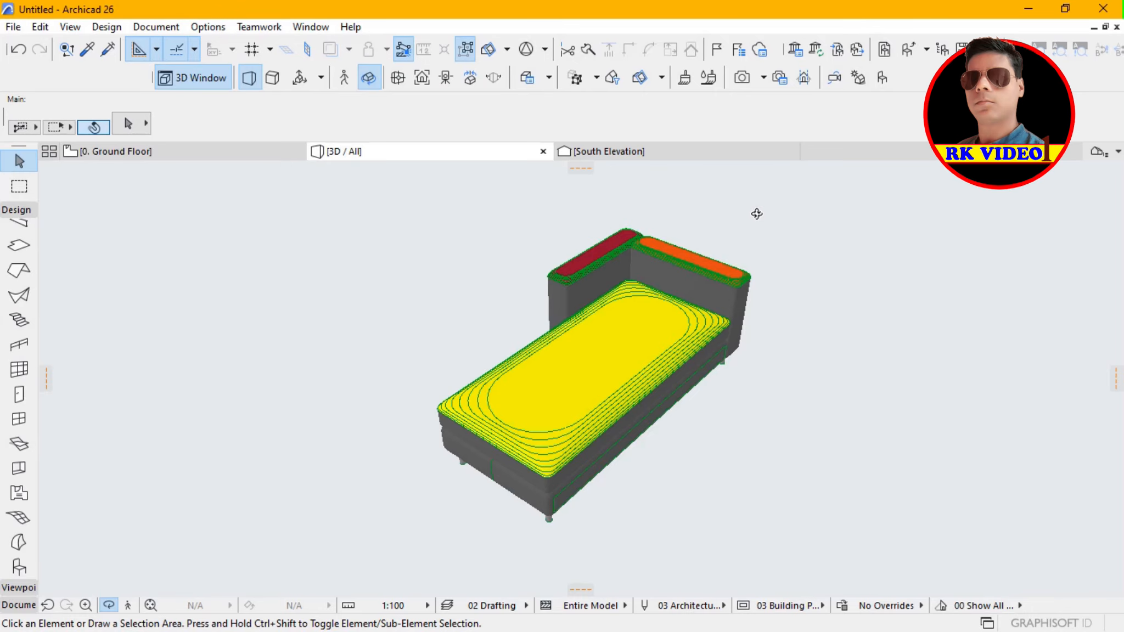
drag(789, 357, 789, 357)
key(Escape)
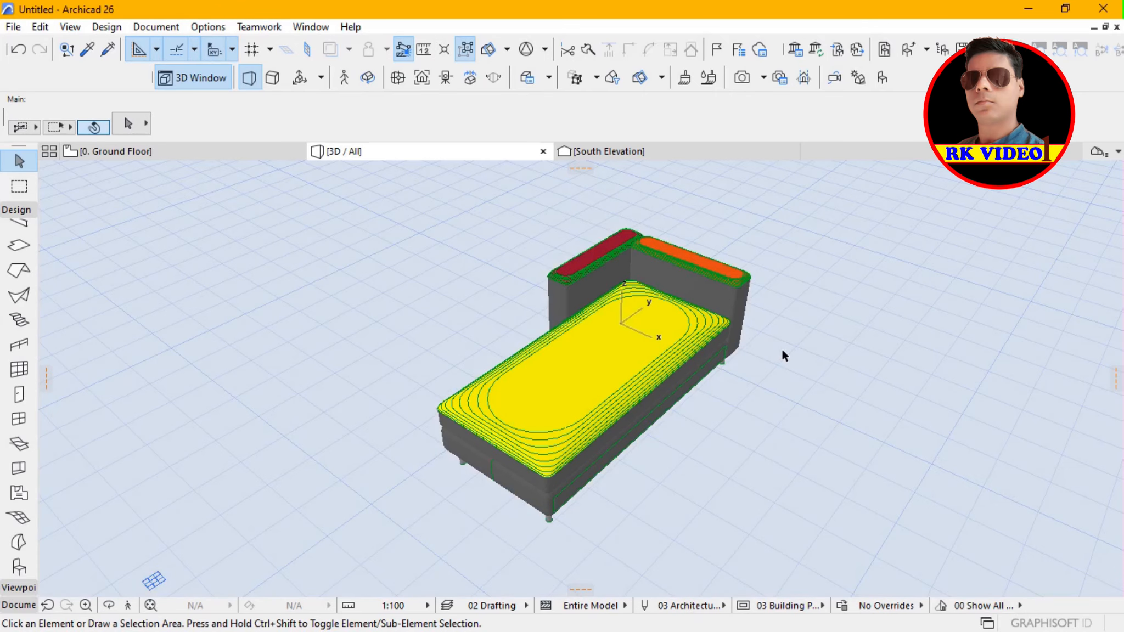
click(724, 301)
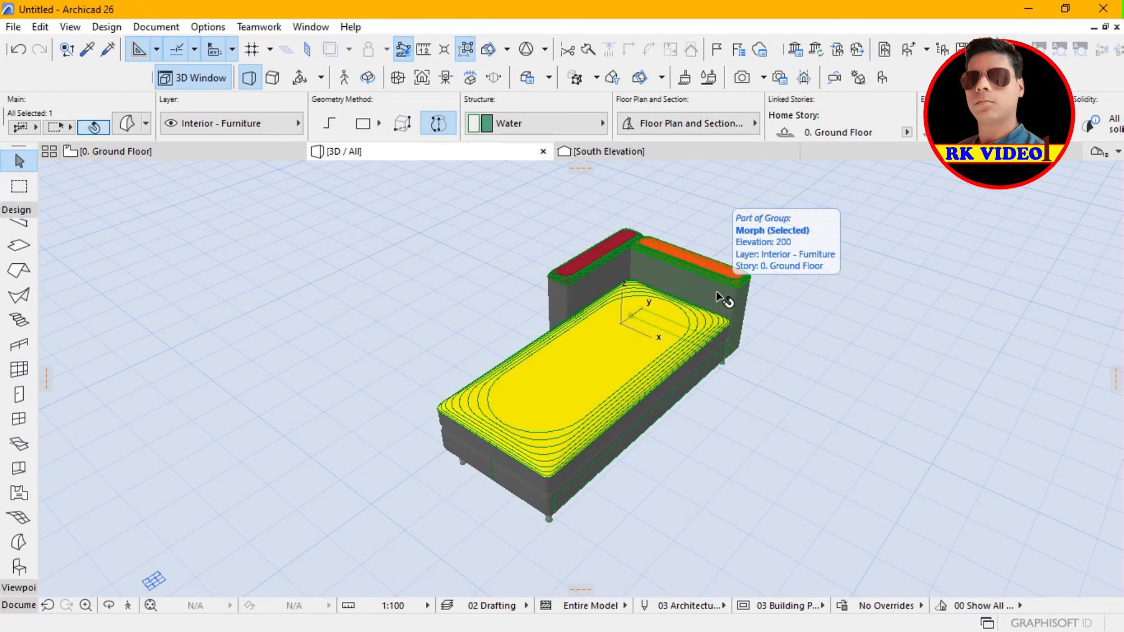
click(128, 127)
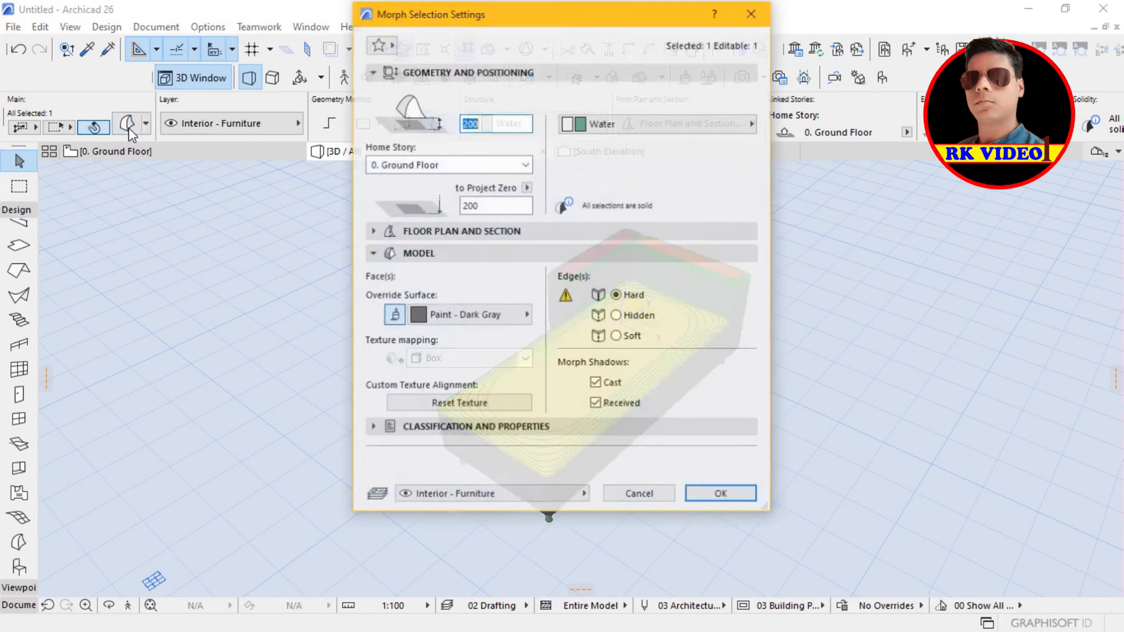
click(482, 316)
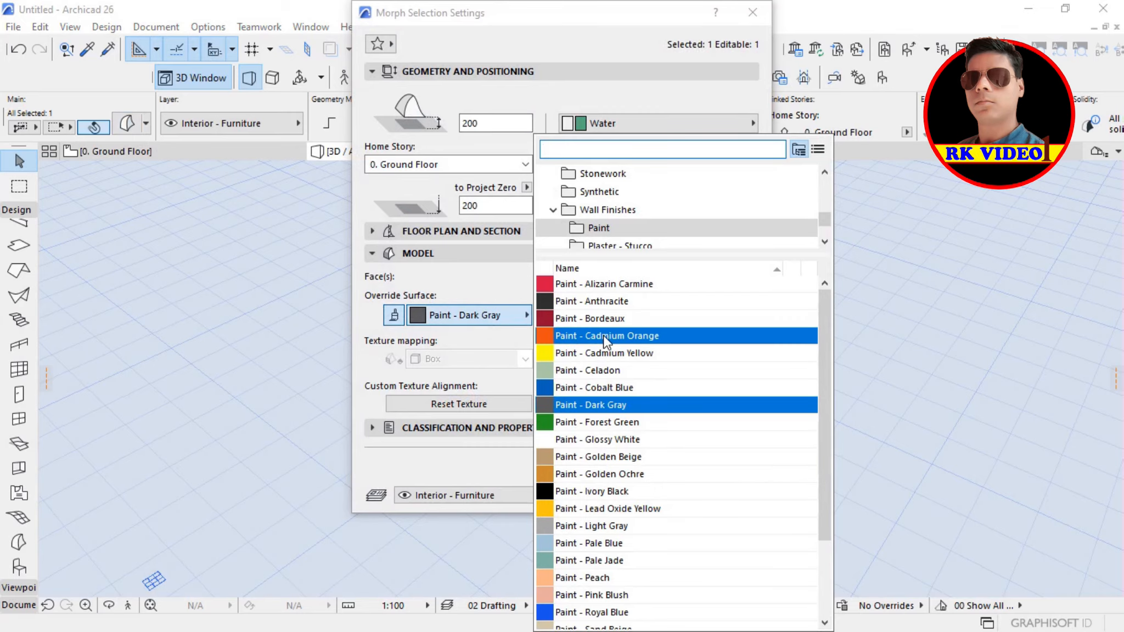
click(577, 336)
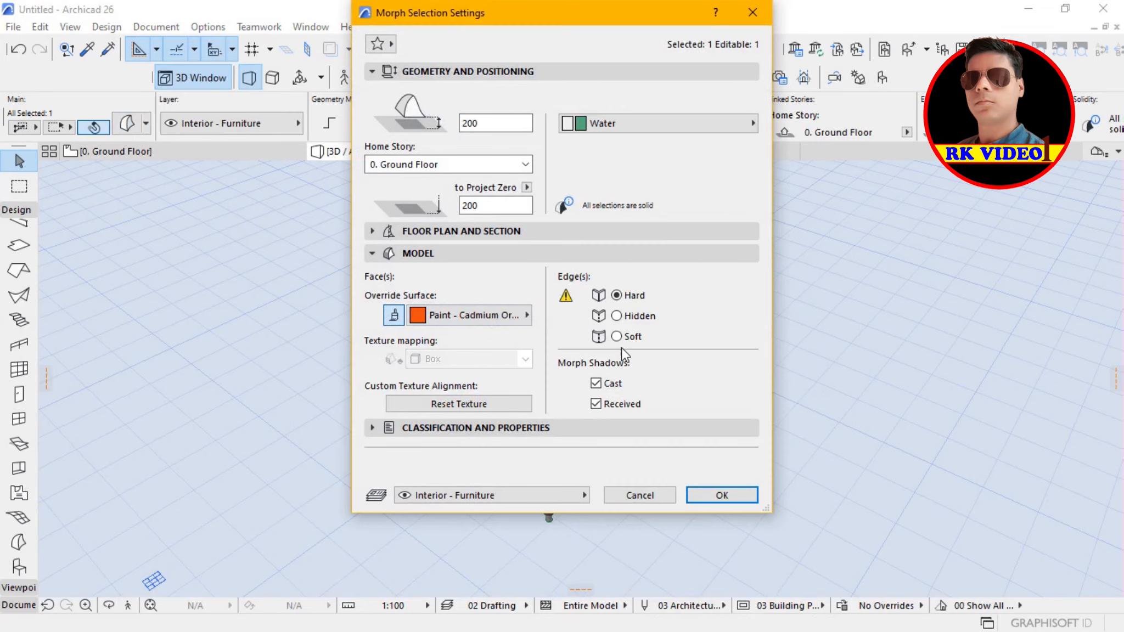
click(714, 497)
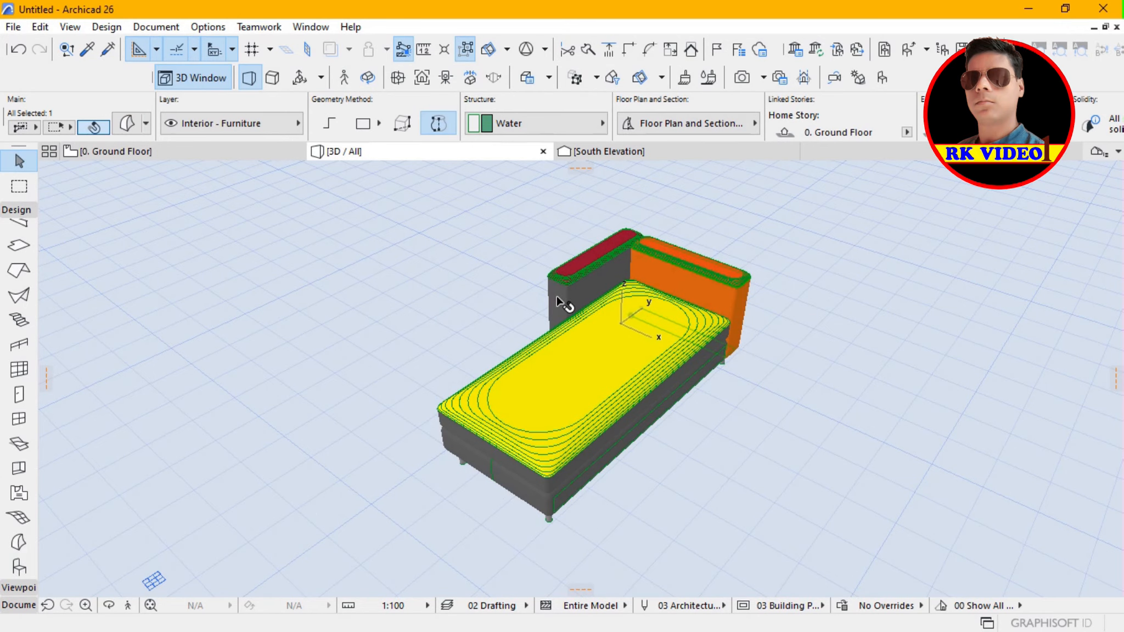
Step: Set the override surface of the daybed's armrest body morph to Paint - Bordeaux
mouse_move(559, 298)
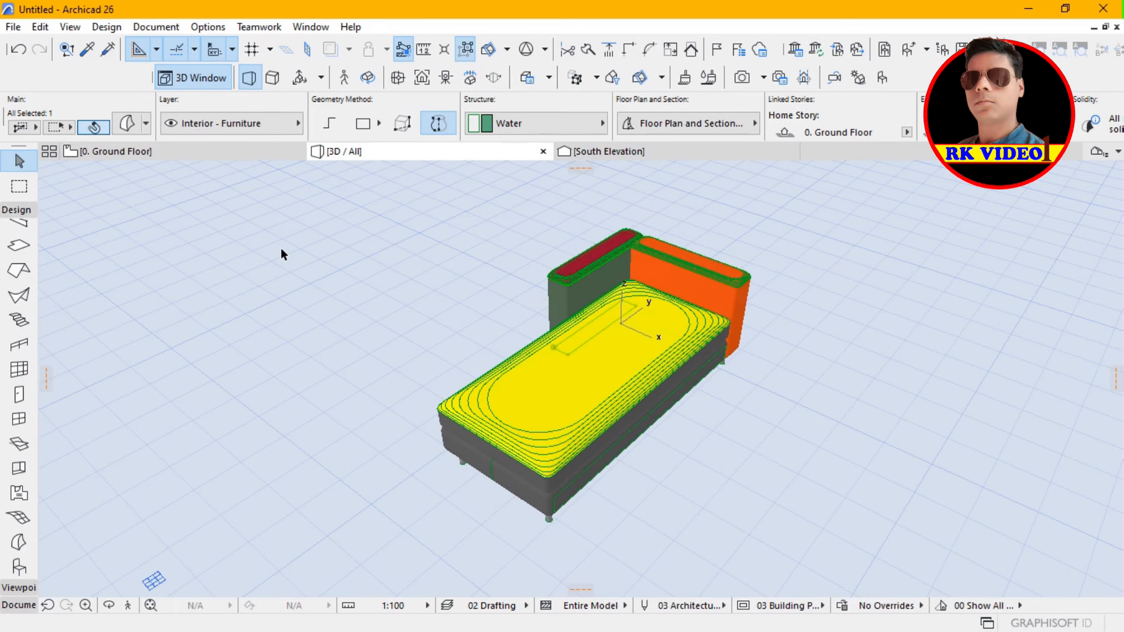
click(127, 128)
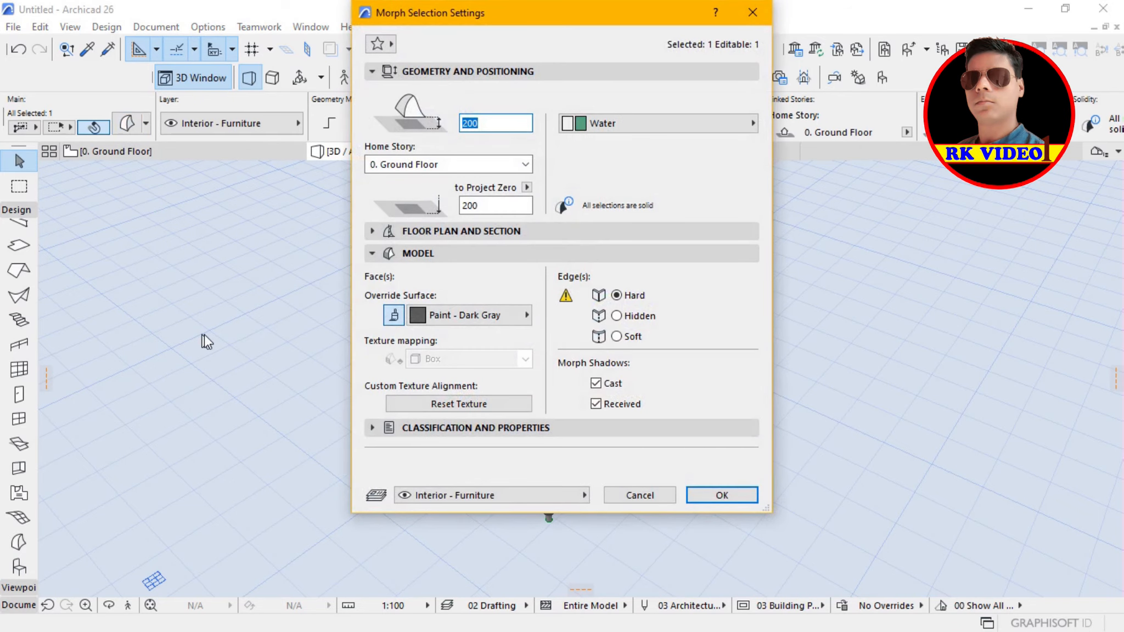
click(473, 318)
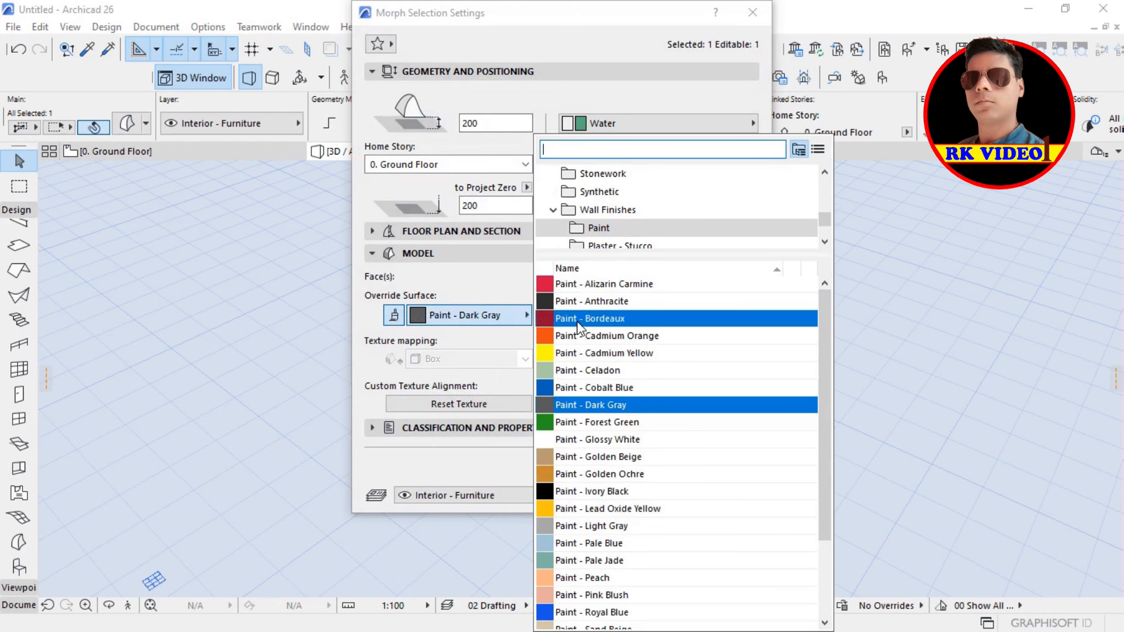
click(582, 321)
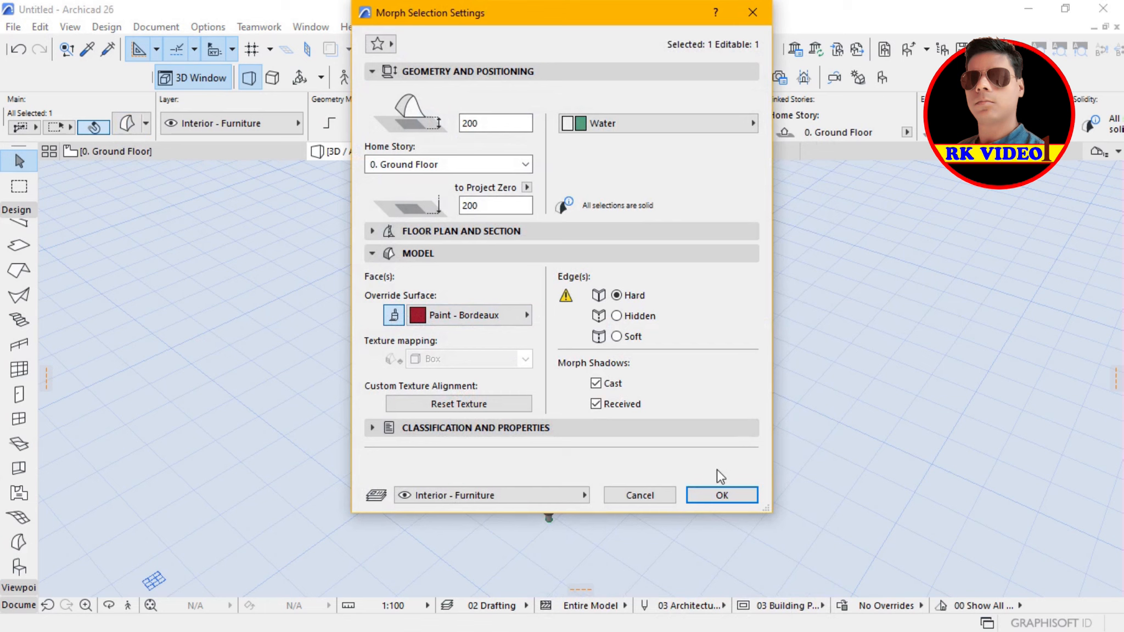
click(717, 496)
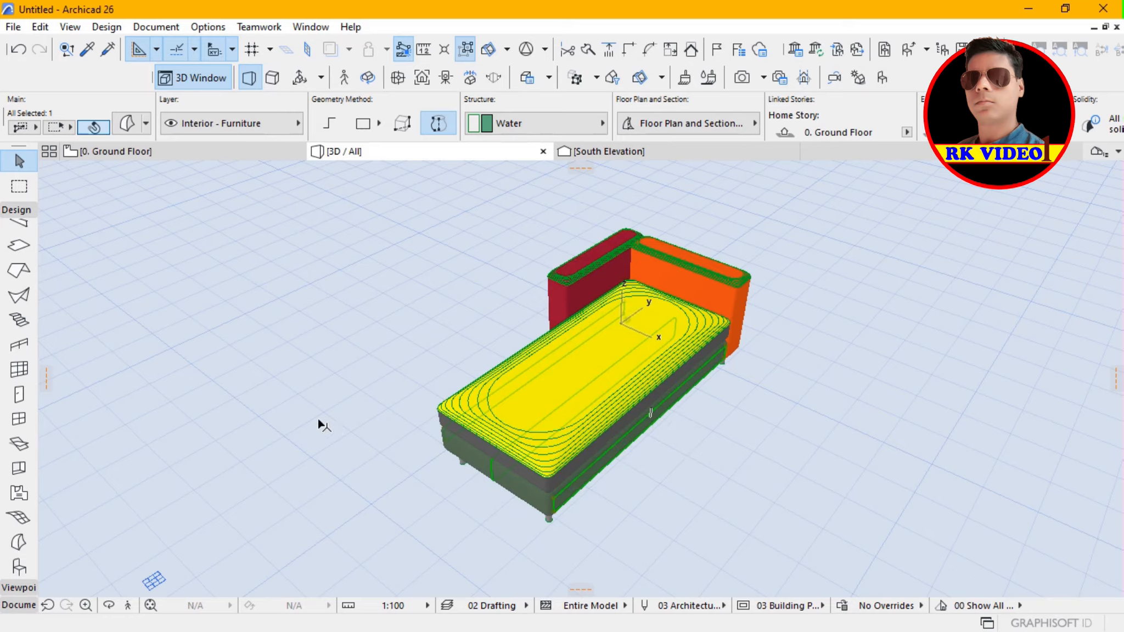
Step: Set the override surface of the daybed's lower base morph, just above the legs, to Paint - Cadmium Yellow
click(127, 124)
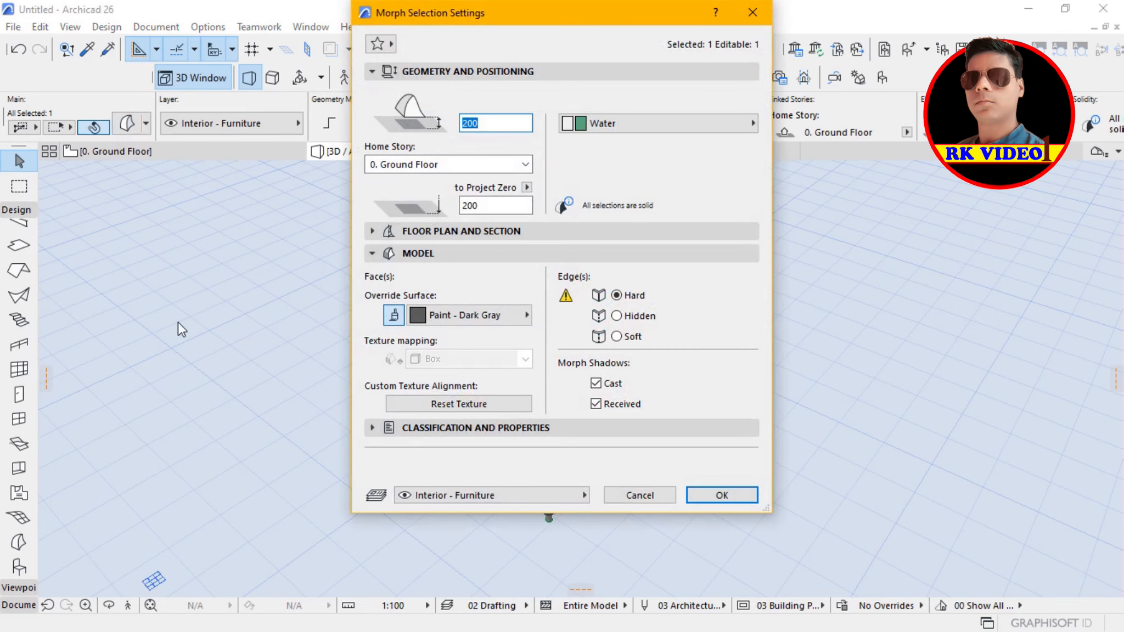
click(476, 321)
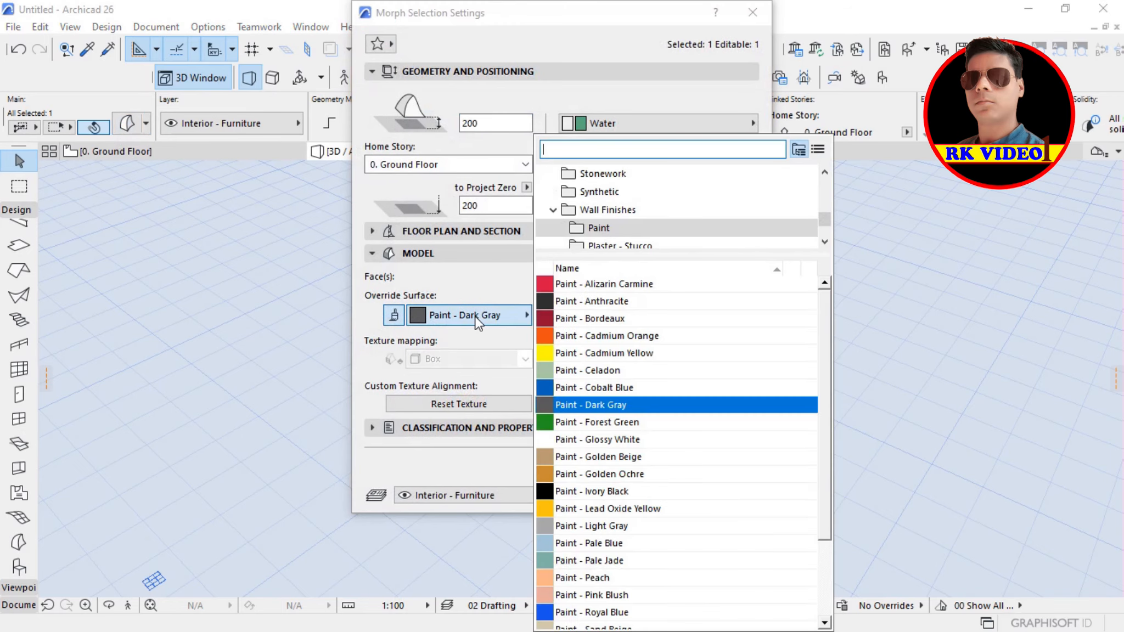
click(597, 353)
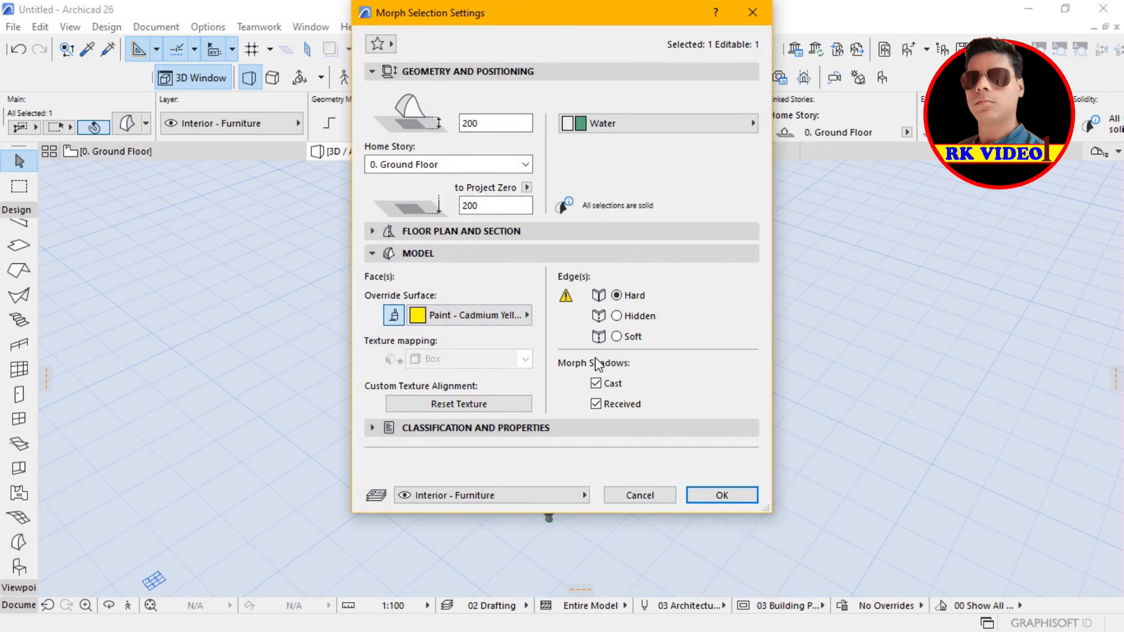
click(716, 497)
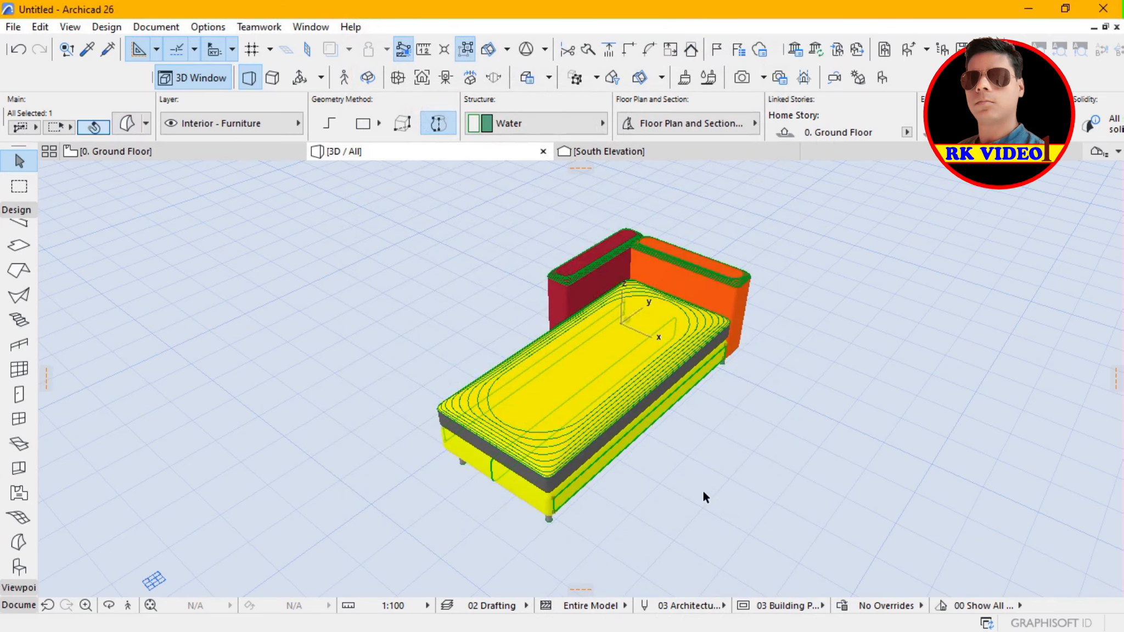
click(555, 482)
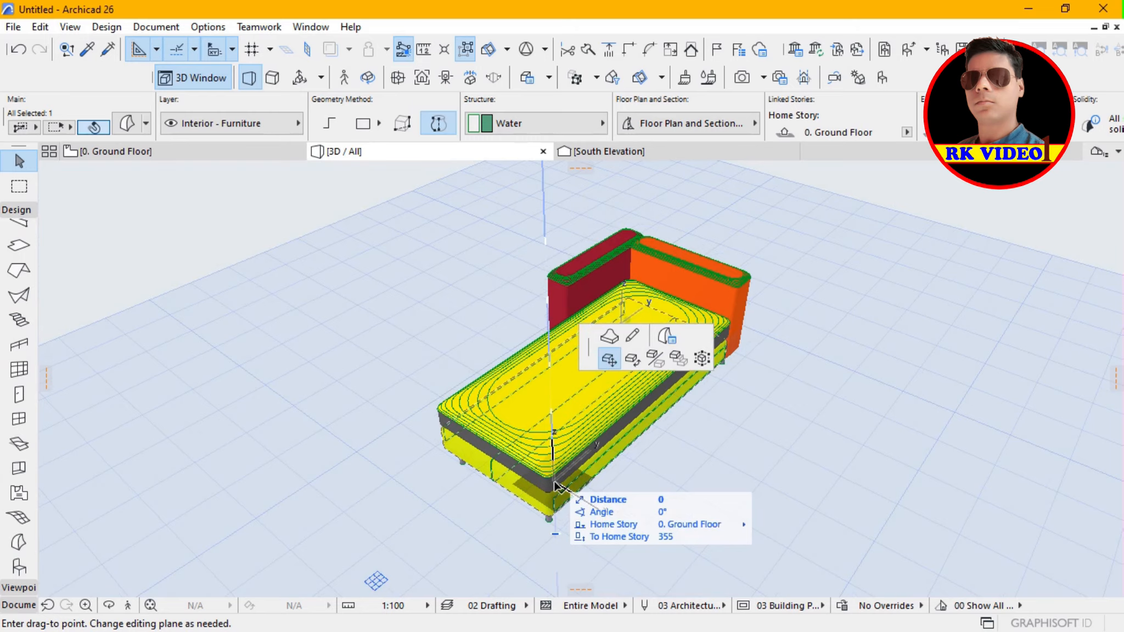
key(Escape)
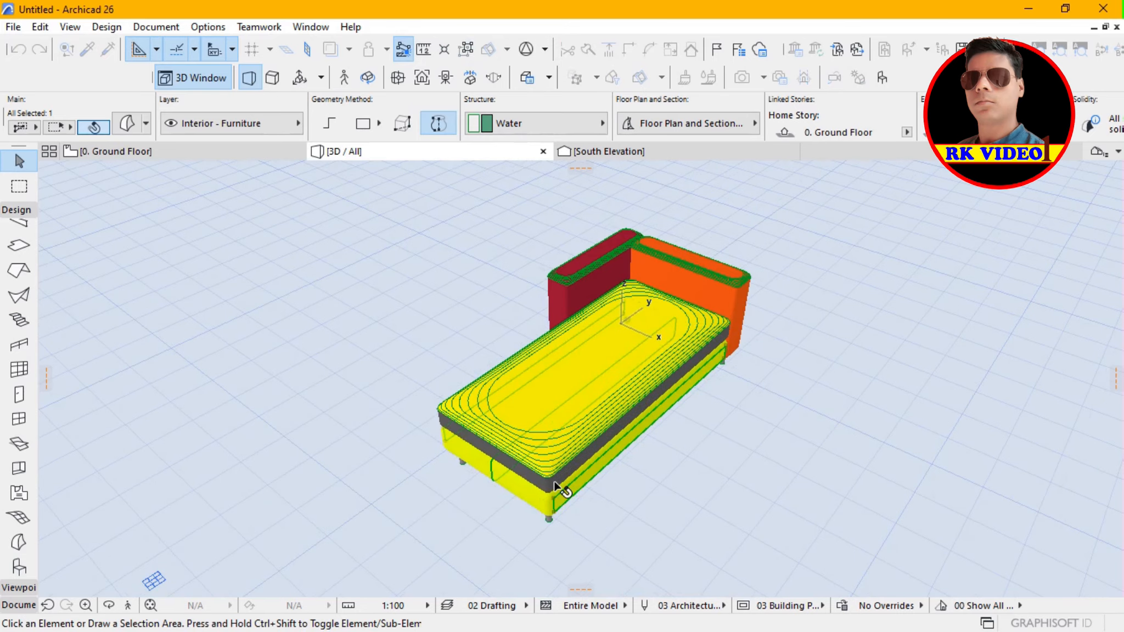
key(Escape)
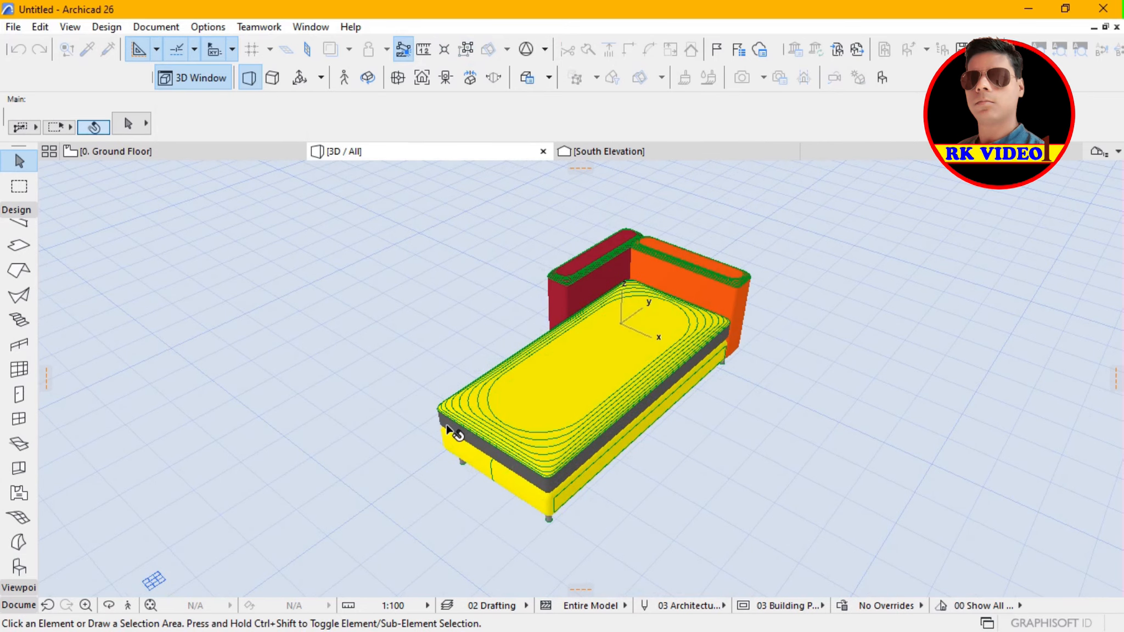
Step: Set the override surface of the dark gray morph between the seat cushion top and the base to Paint - Cadmium Yellow
click(448, 430)
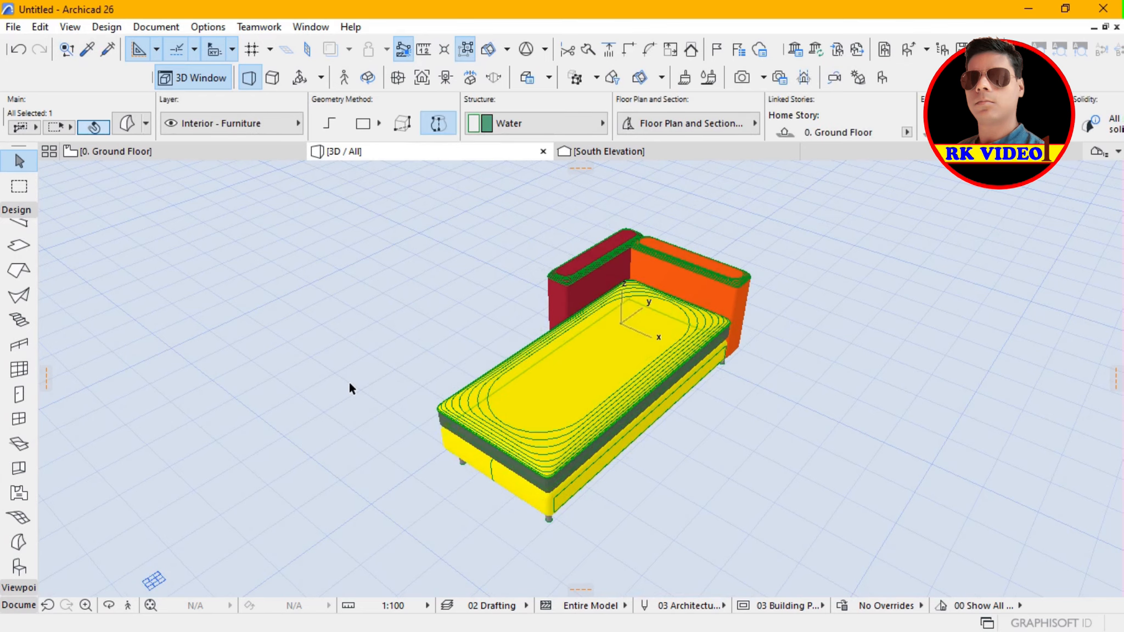
click(128, 125)
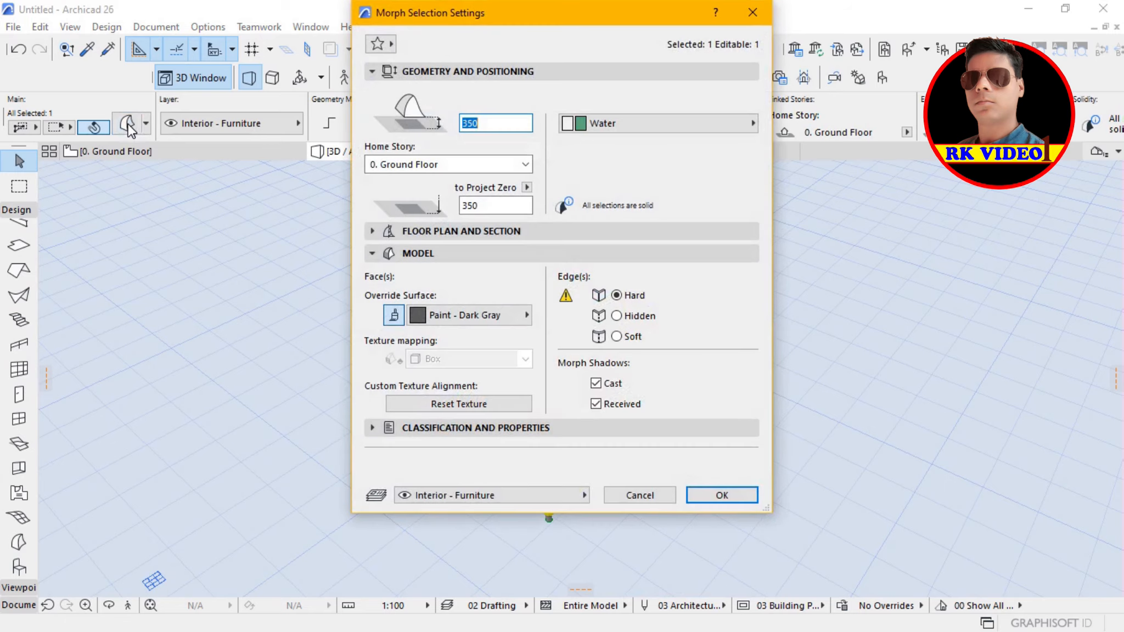
click(465, 324)
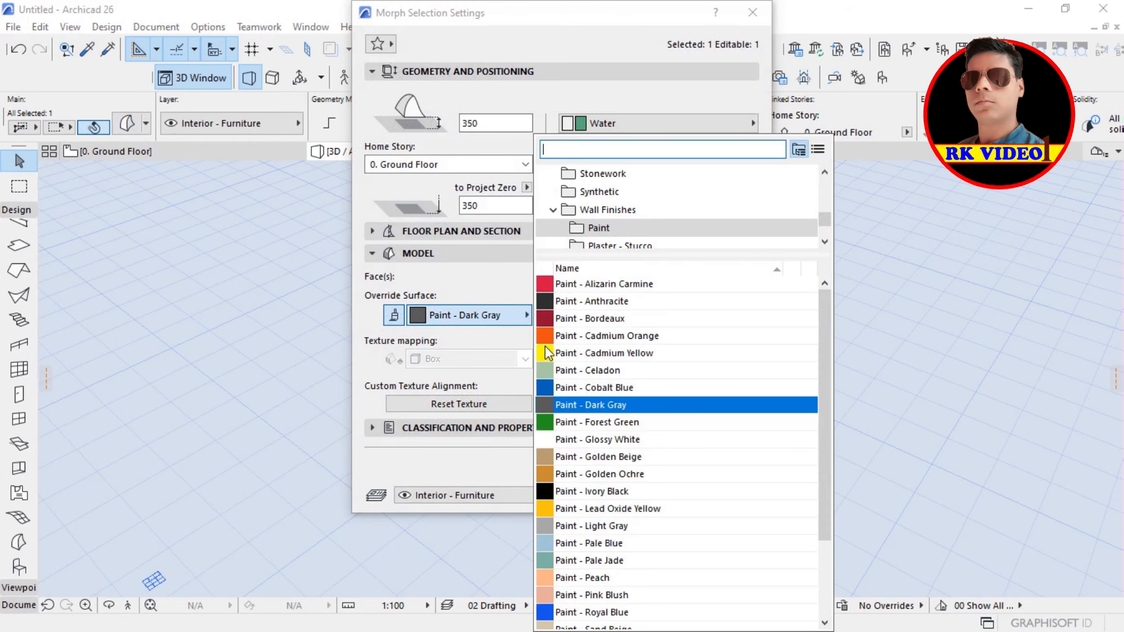
click(577, 354)
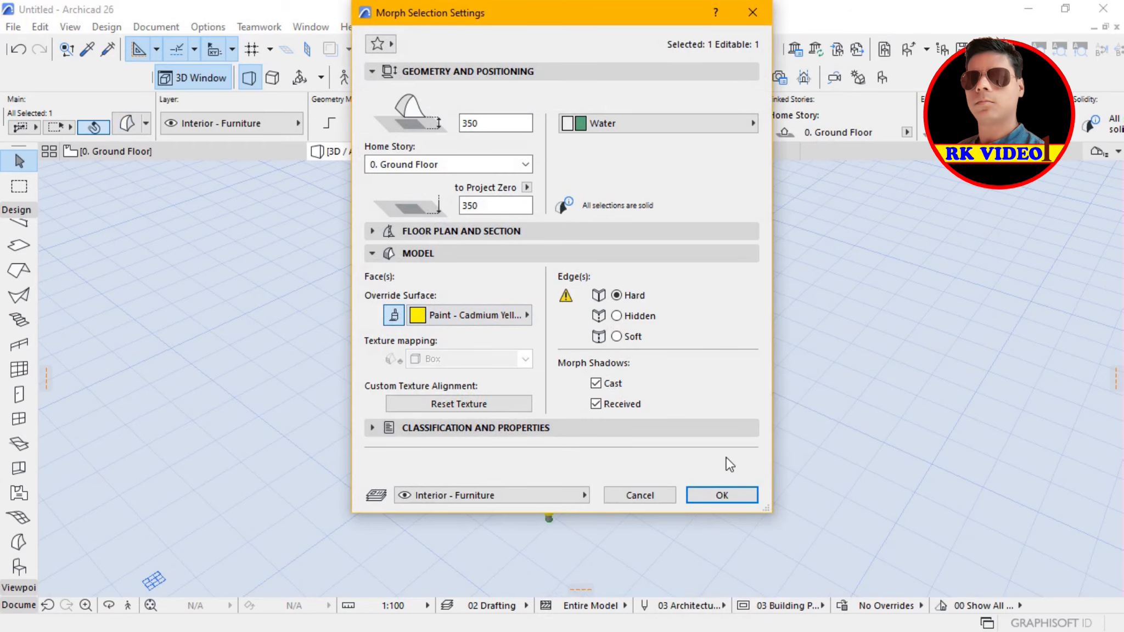
click(712, 498)
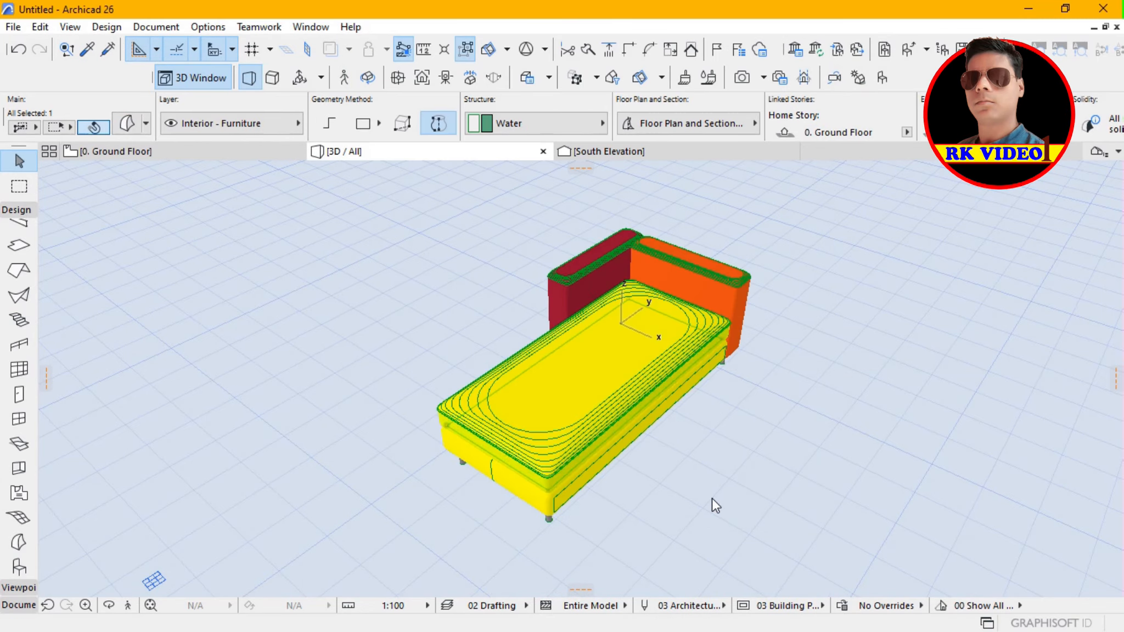
key(o)
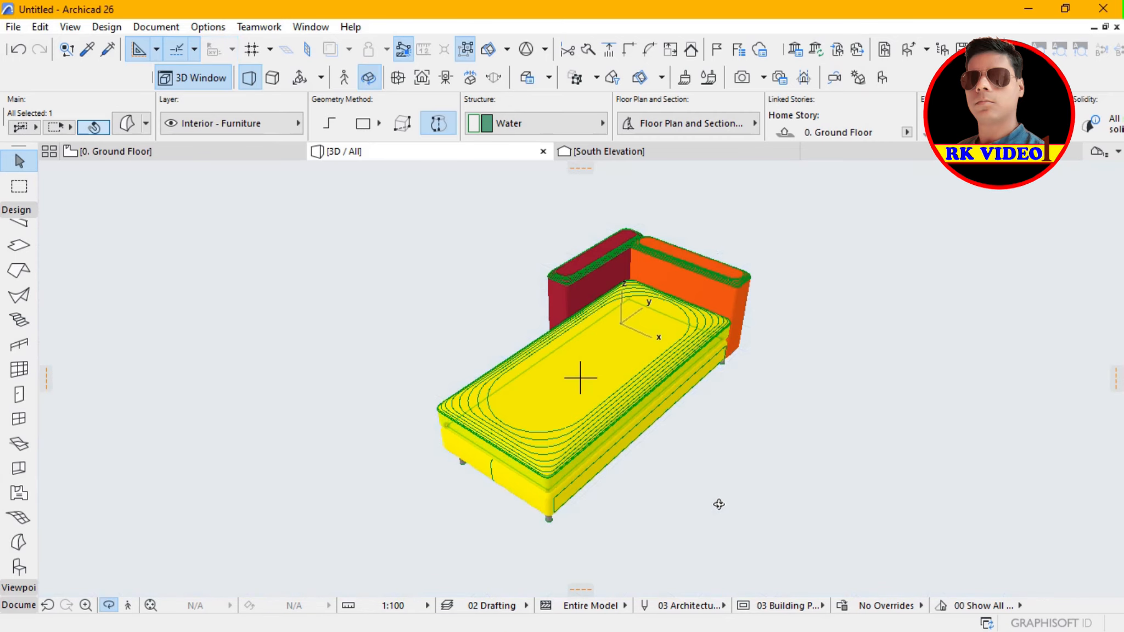
drag(720, 502, 743, 539)
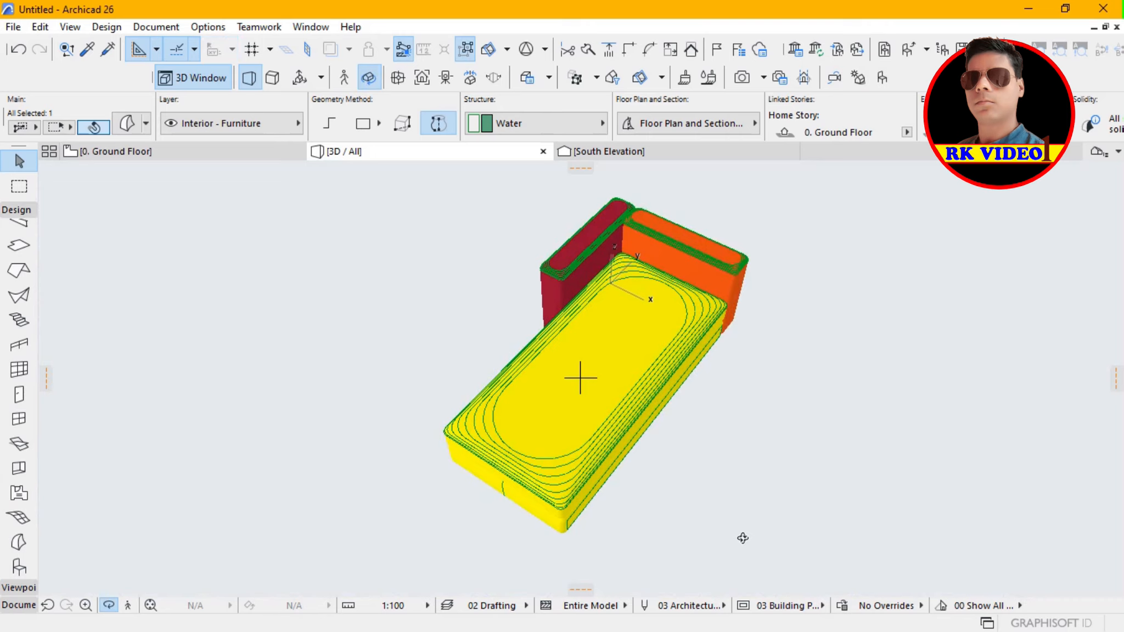
key(XF86MonBrightnessDown)
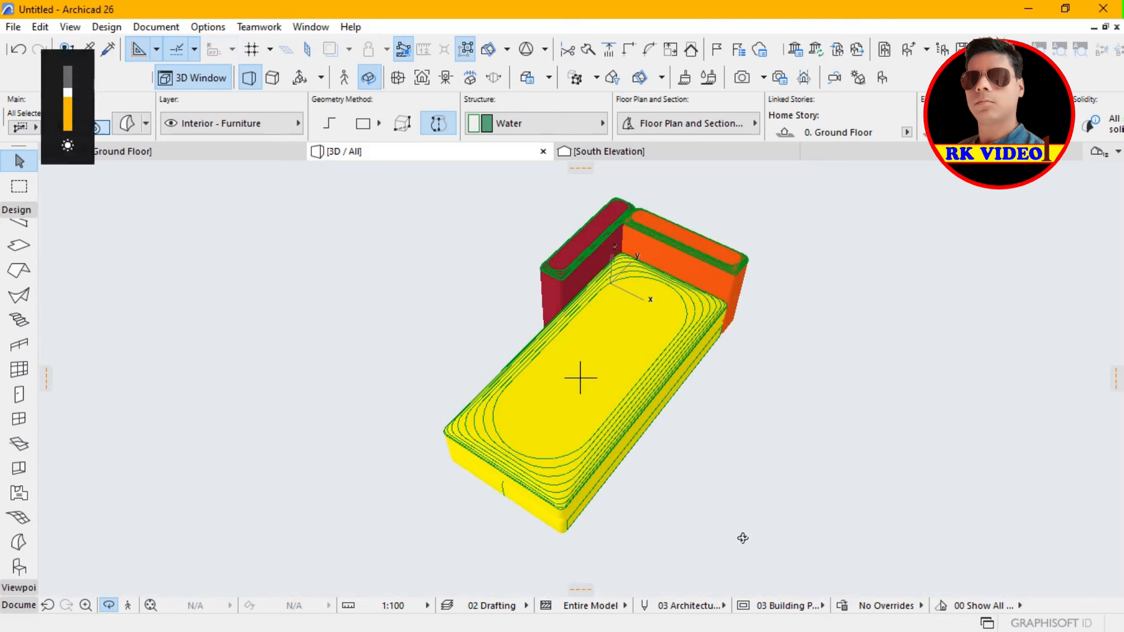
key(XF86MonBrightnessUp)
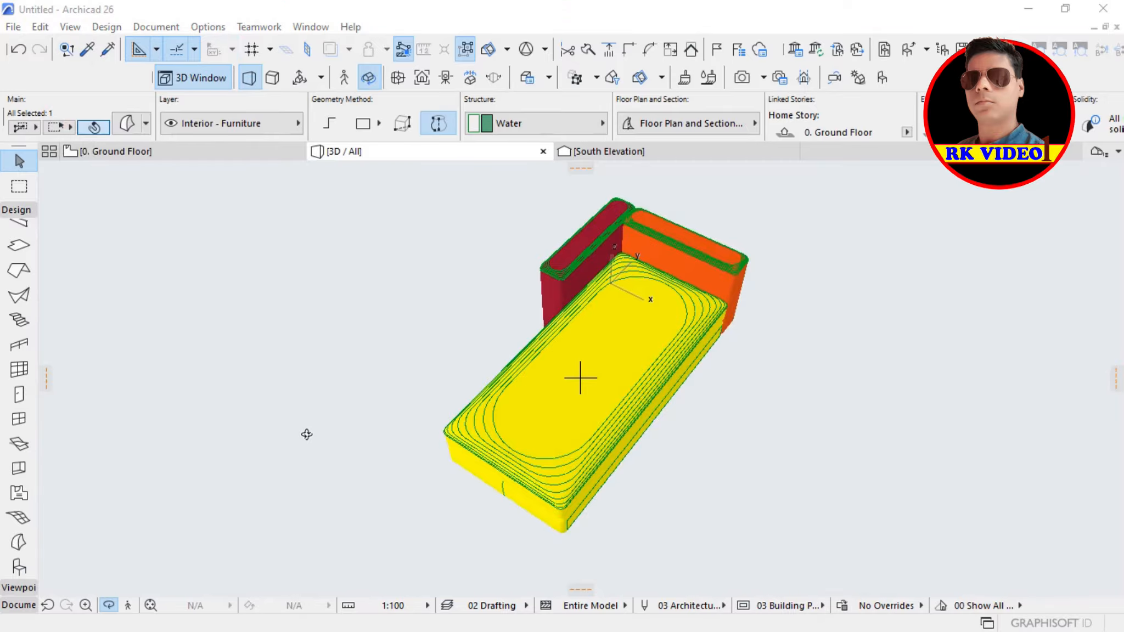
key(super+p)
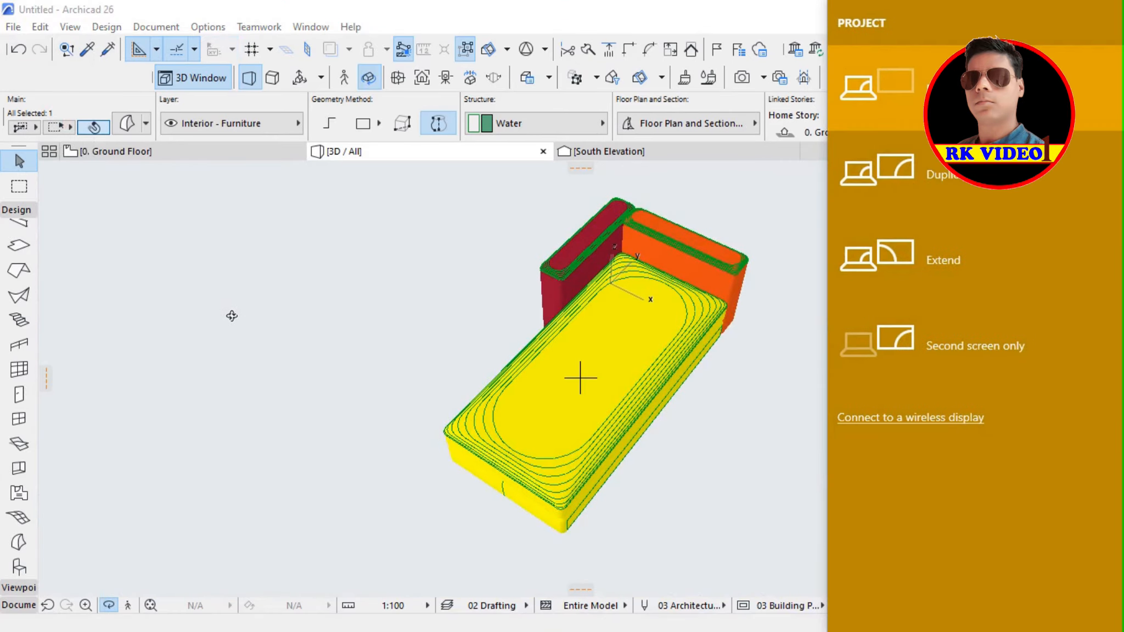
key(Escape)
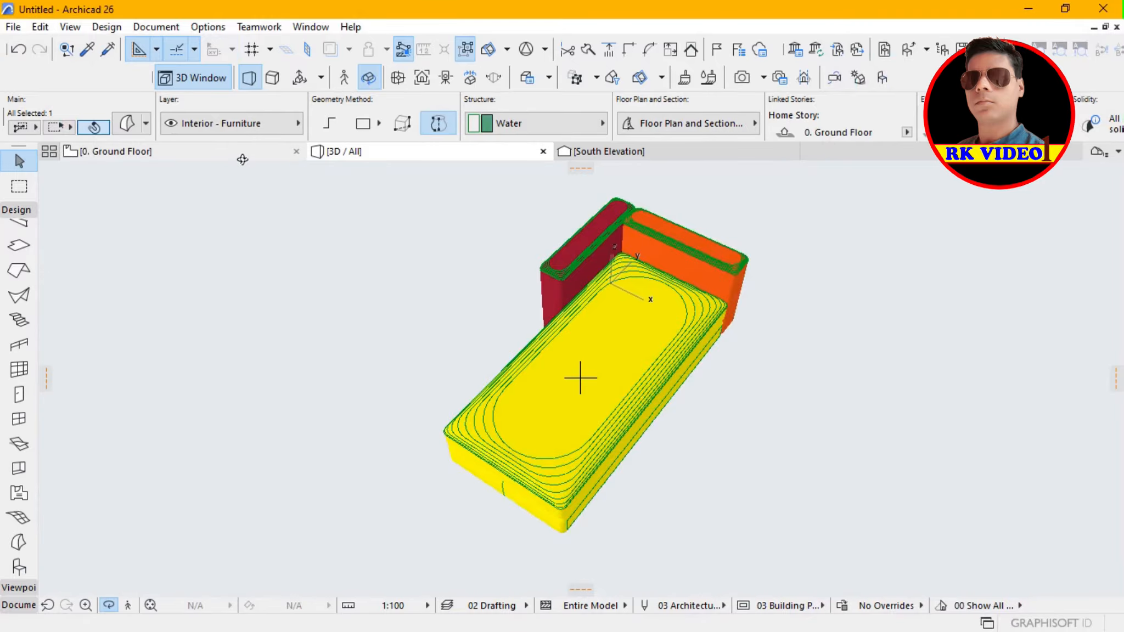
Step: On the Ground Floor plan, select all the daybed's morphs and place a copy horizontally to the left of the original, with a gap between them
click(242, 157)
click(301, 233)
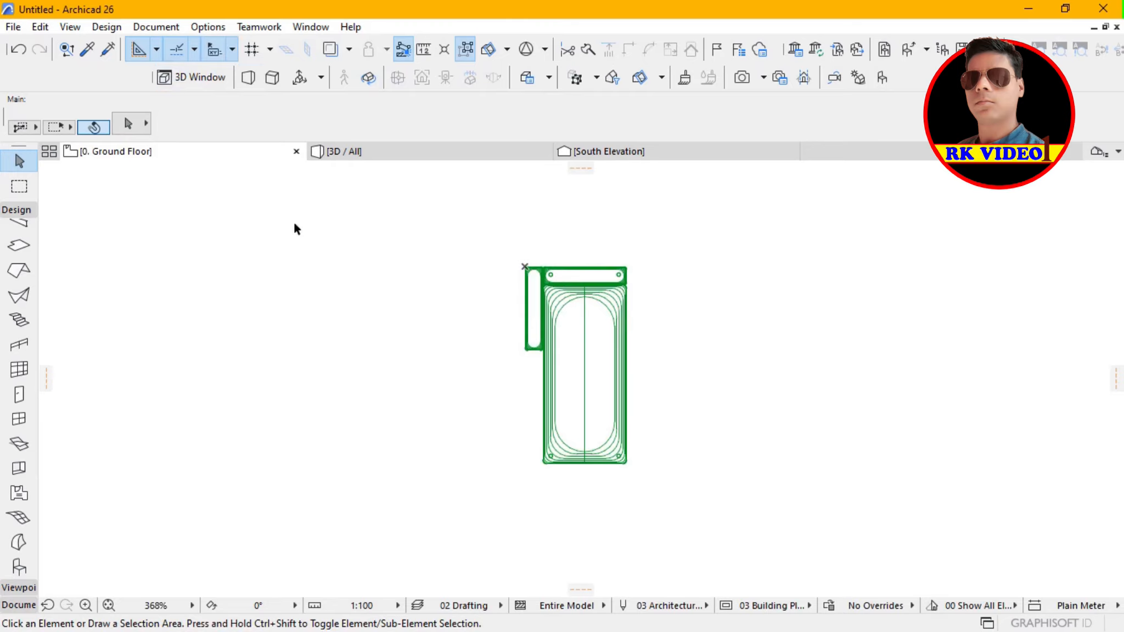
click(502, 243)
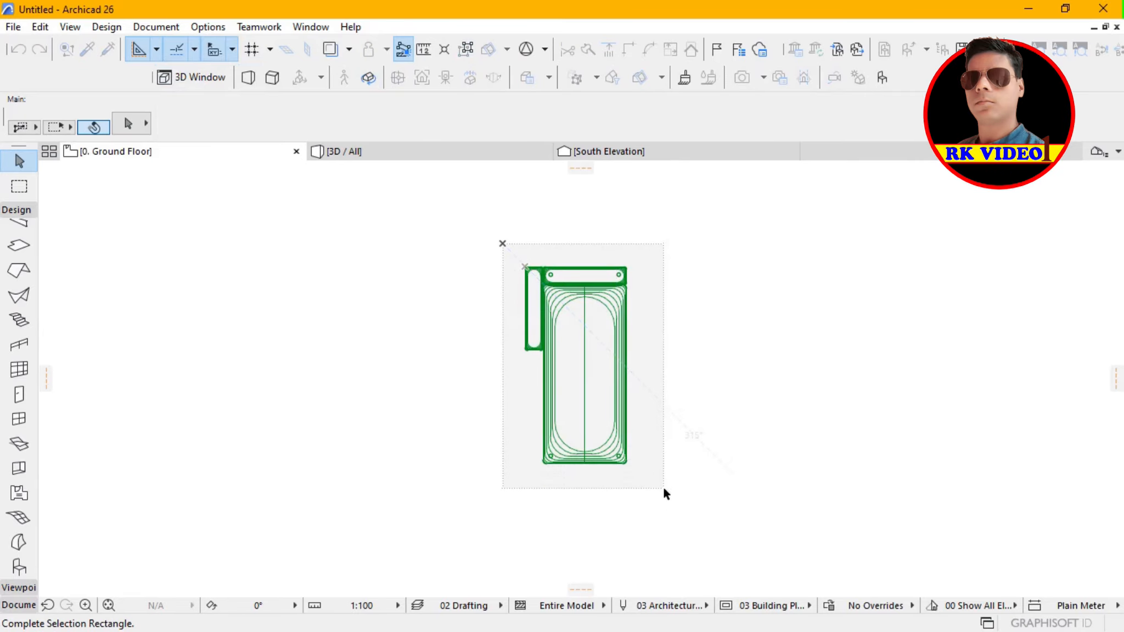
click(664, 487)
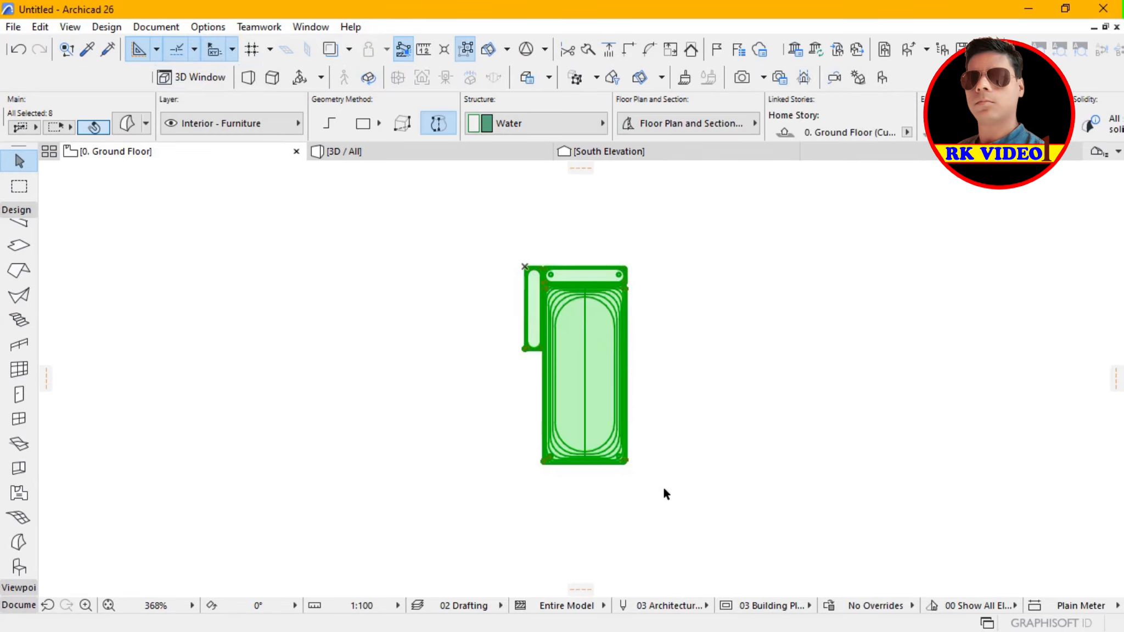
key(ctrl+d)
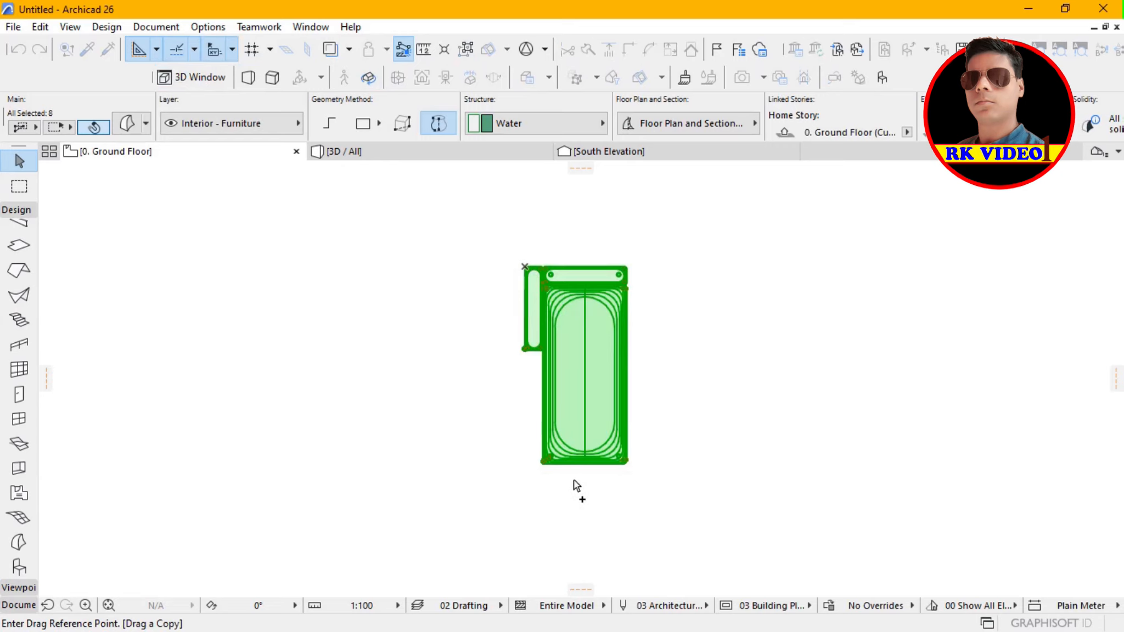
click(585, 380)
click(585, 379)
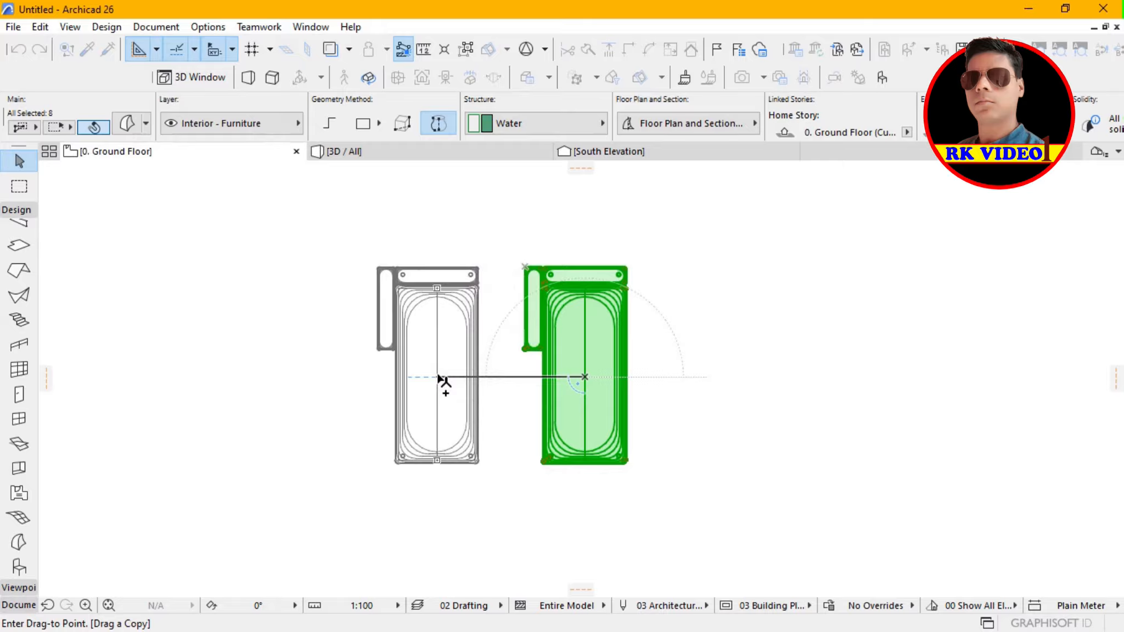
click(439, 378)
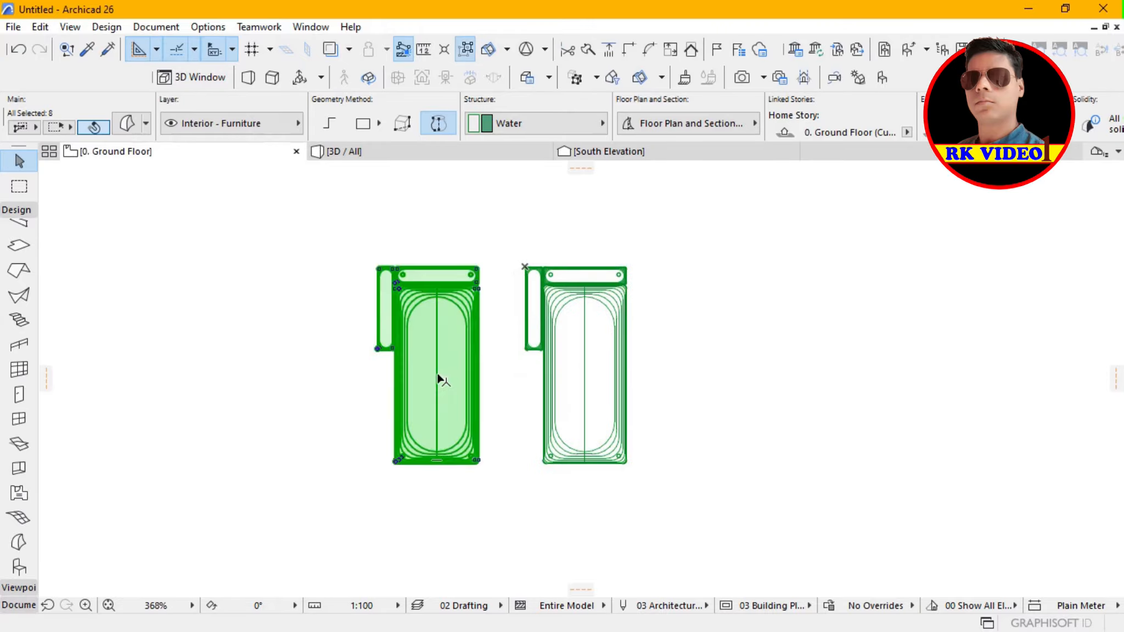
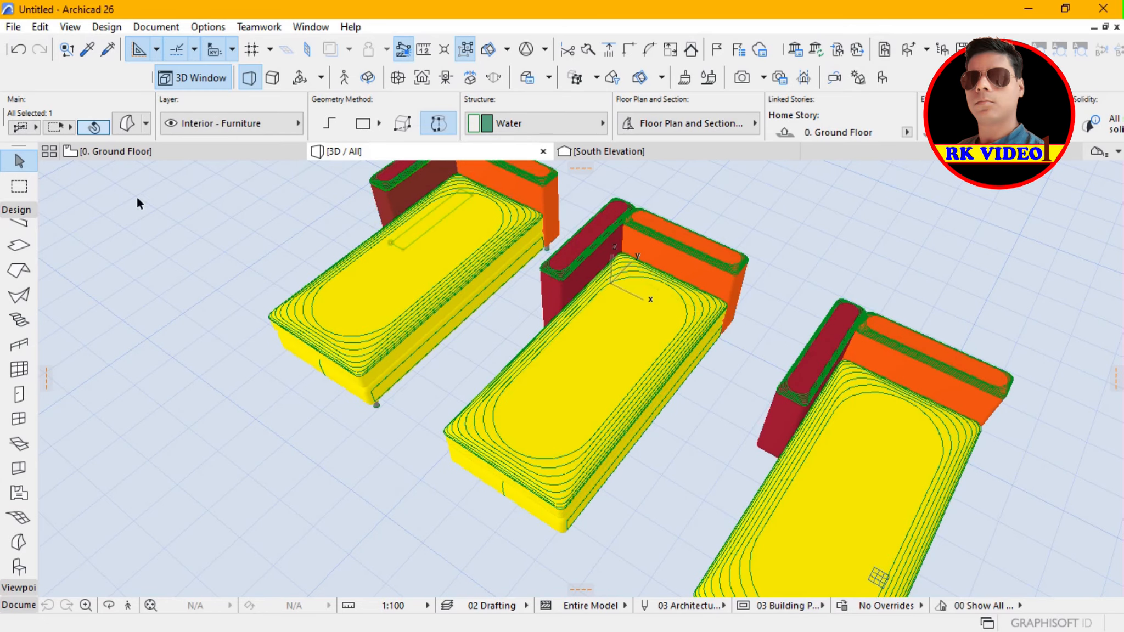
Step: Set the override surface of the leftmost daybed's armrest body morph to Paint - Cobalt Blue
click(140, 132)
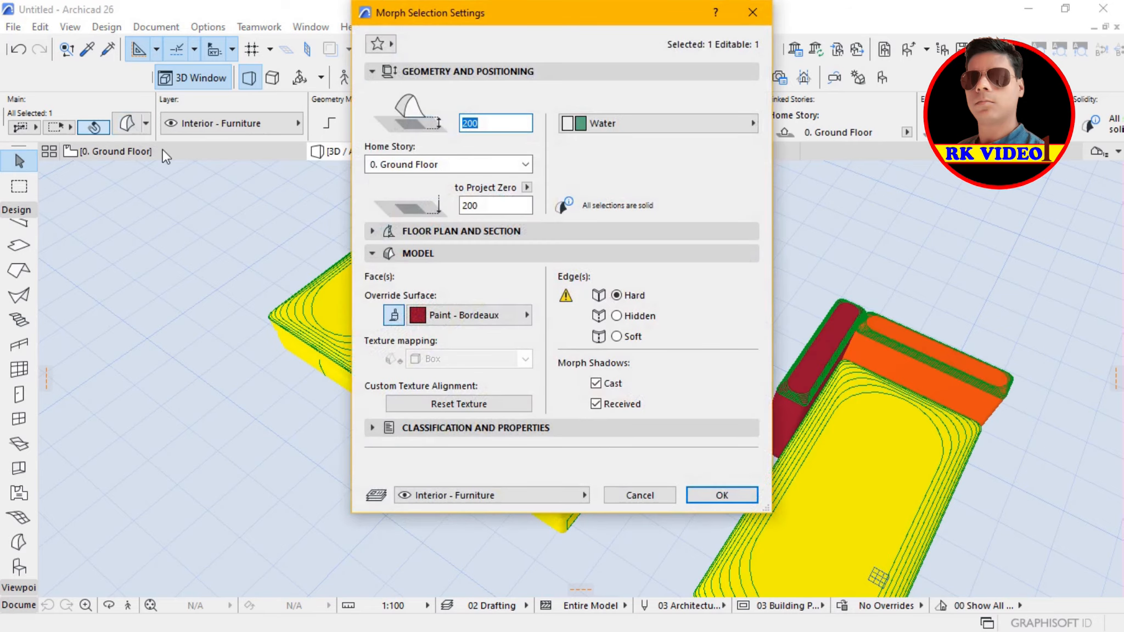
click(486, 317)
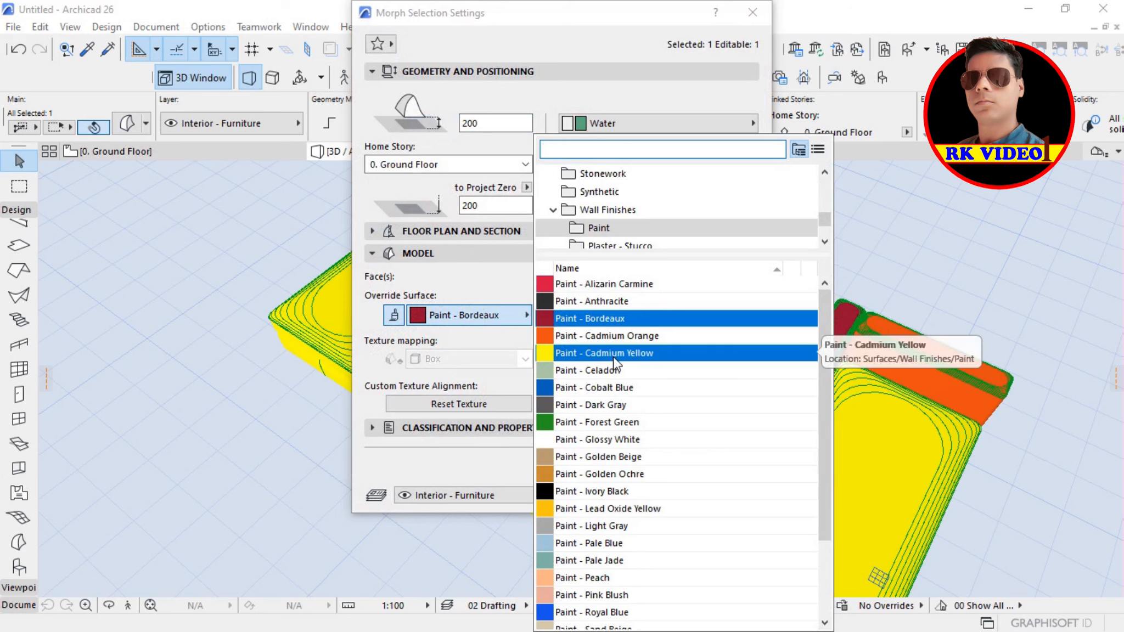
click(597, 388)
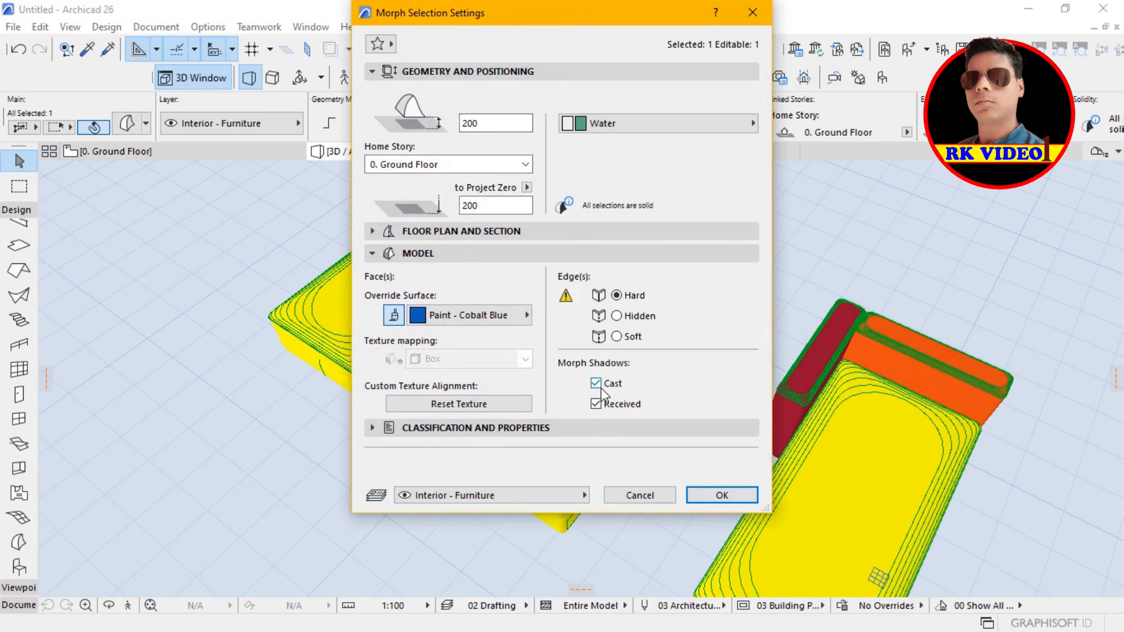
click(719, 496)
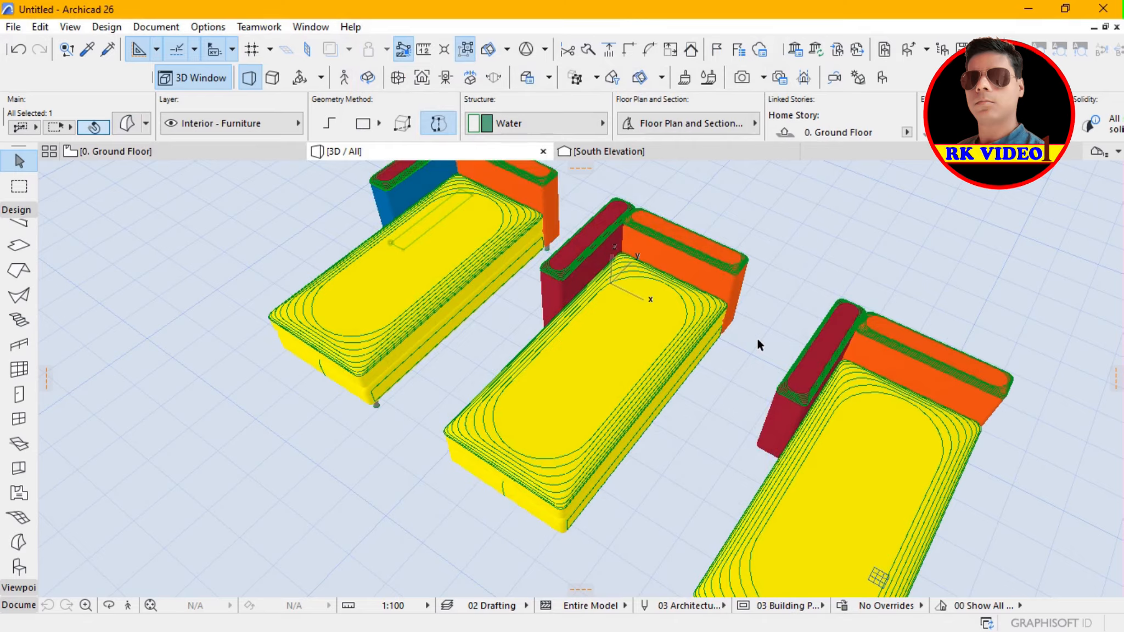
Step: Set the override surface of the leftmost daybed's armrest top morph to Paint - Cobalt Blue, matching its body
click(390, 178)
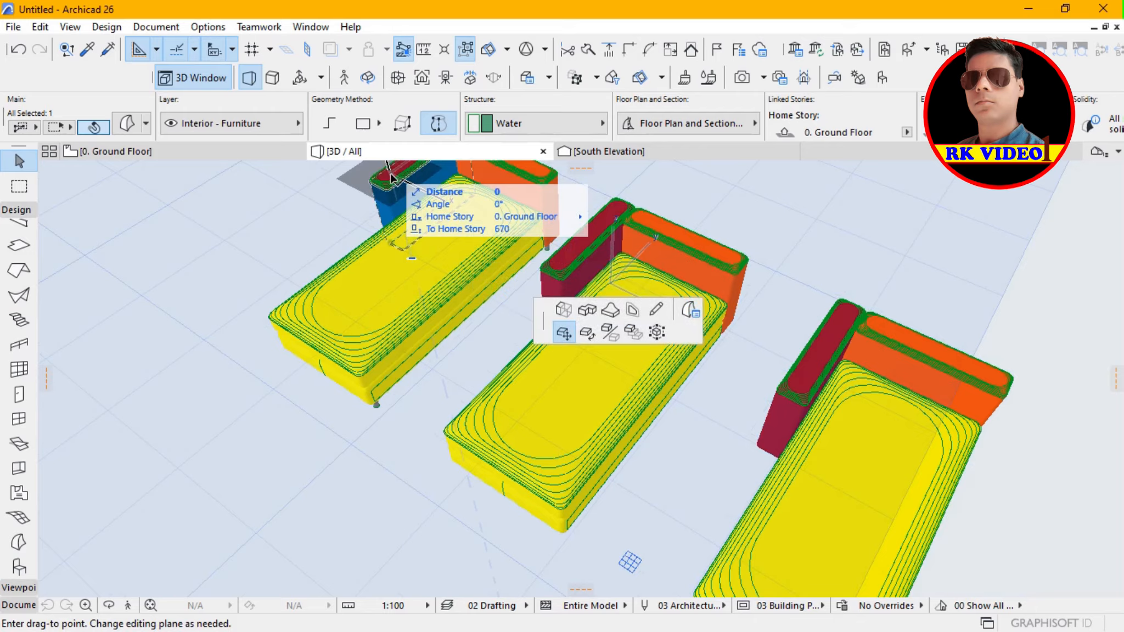
key(Escape)
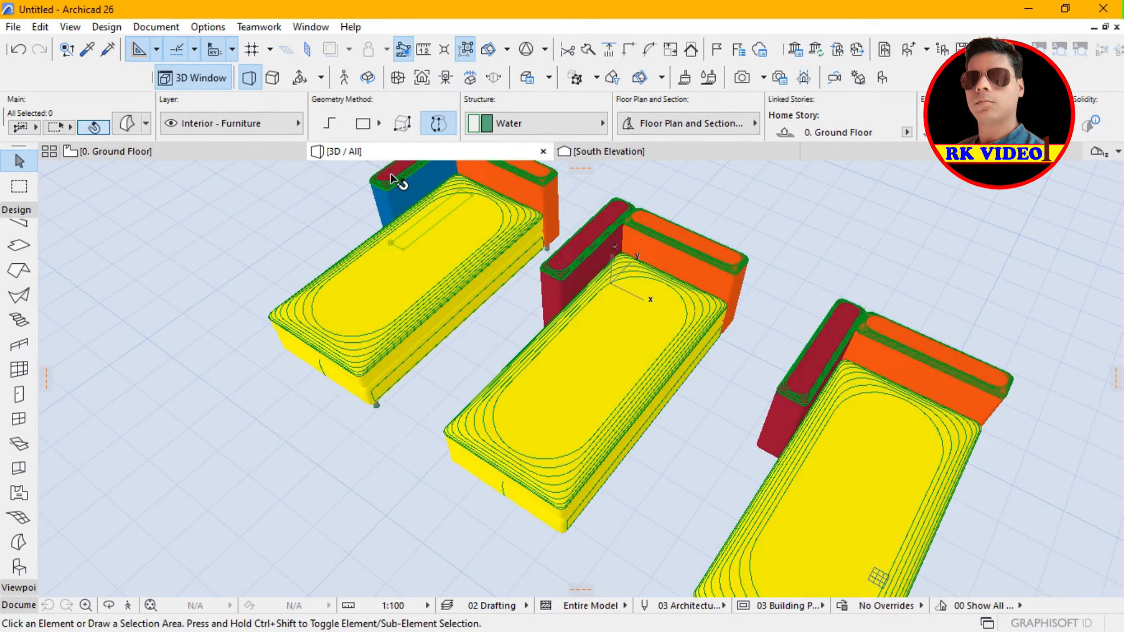
key(Escape)
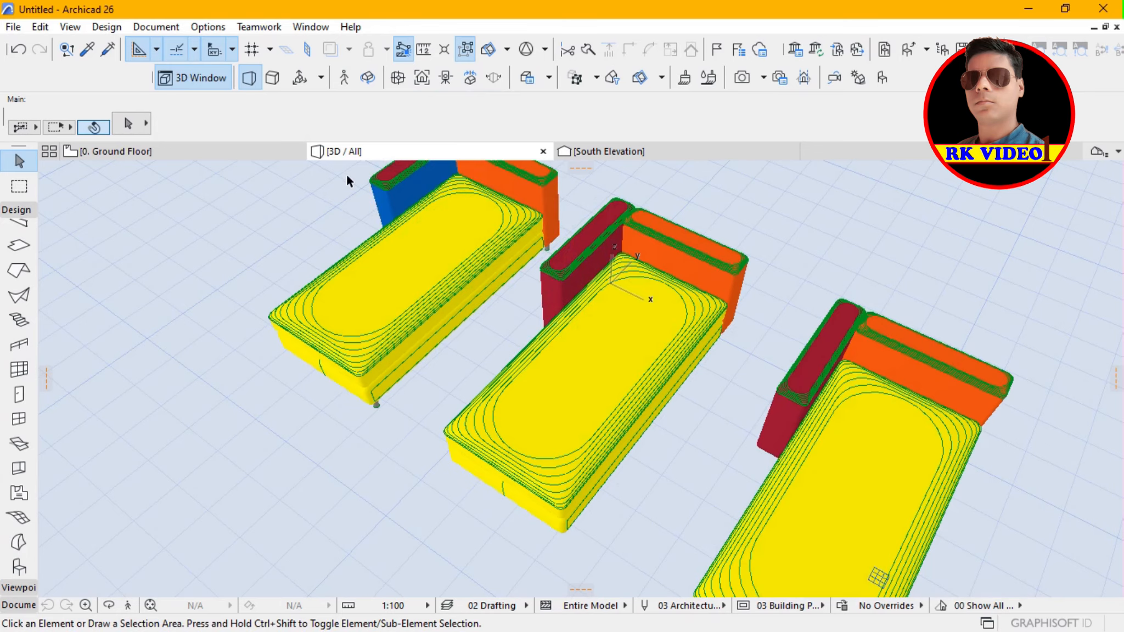
click(393, 178)
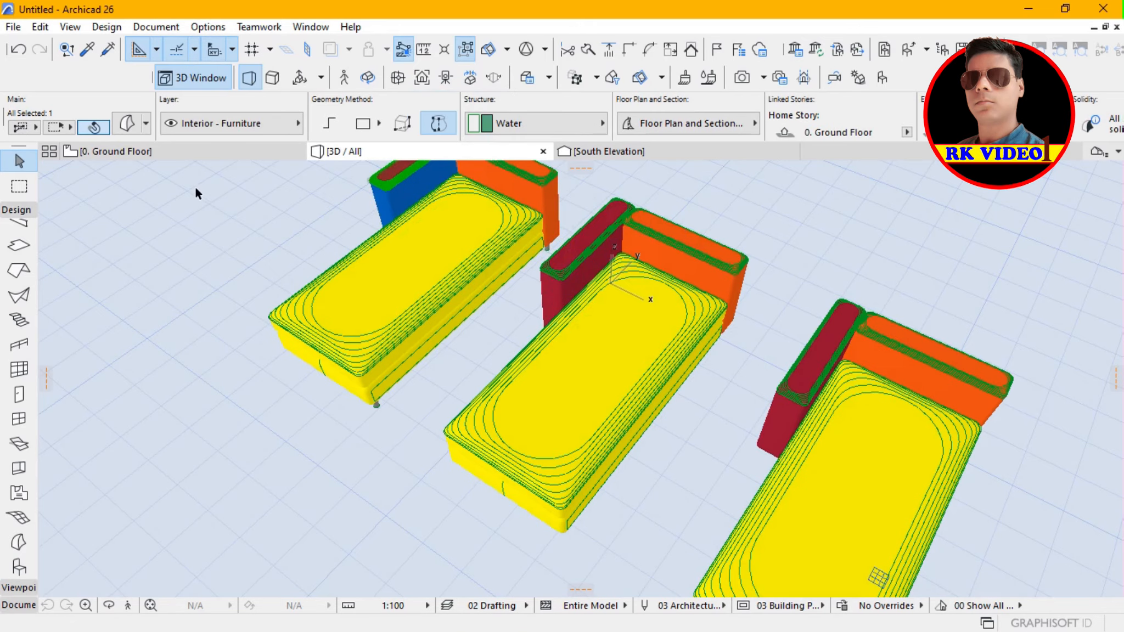
click(128, 125)
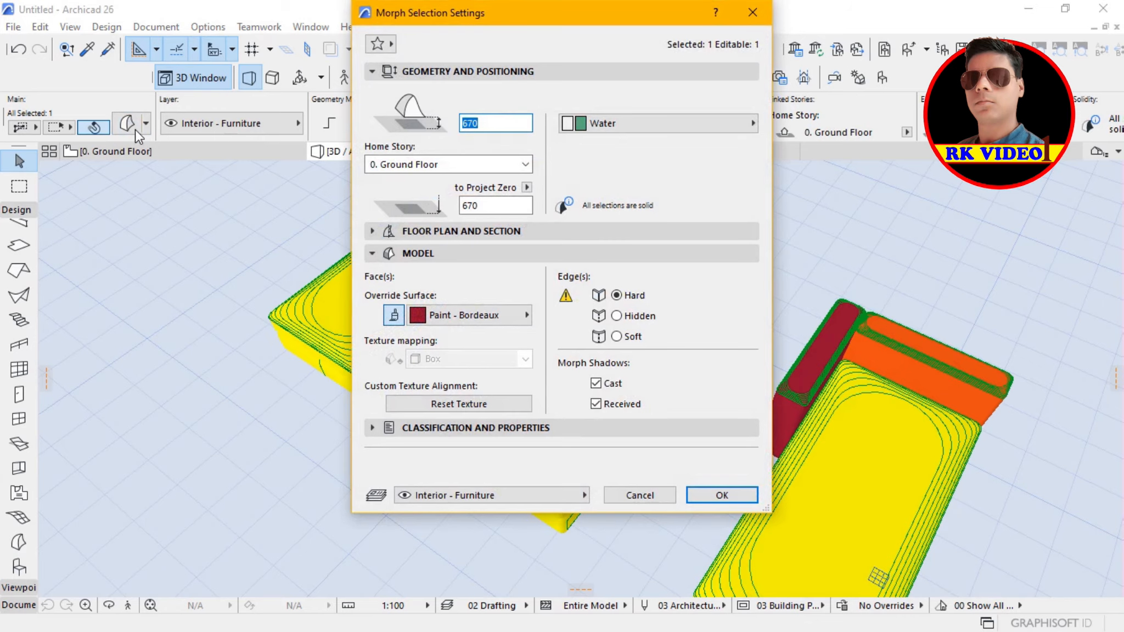
click(504, 324)
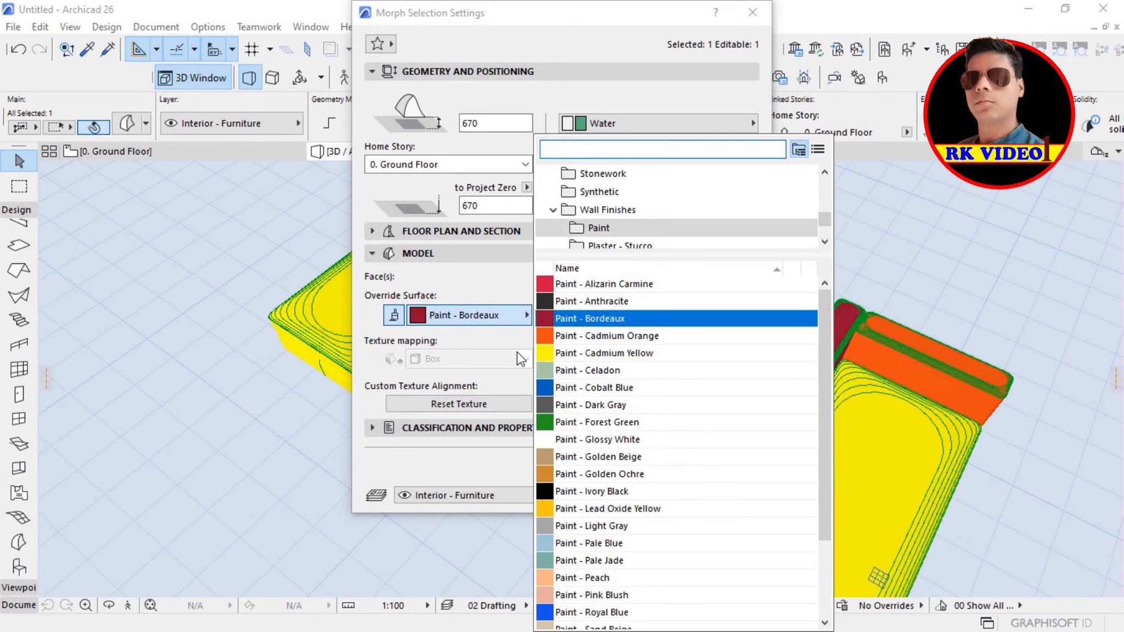
click(577, 372)
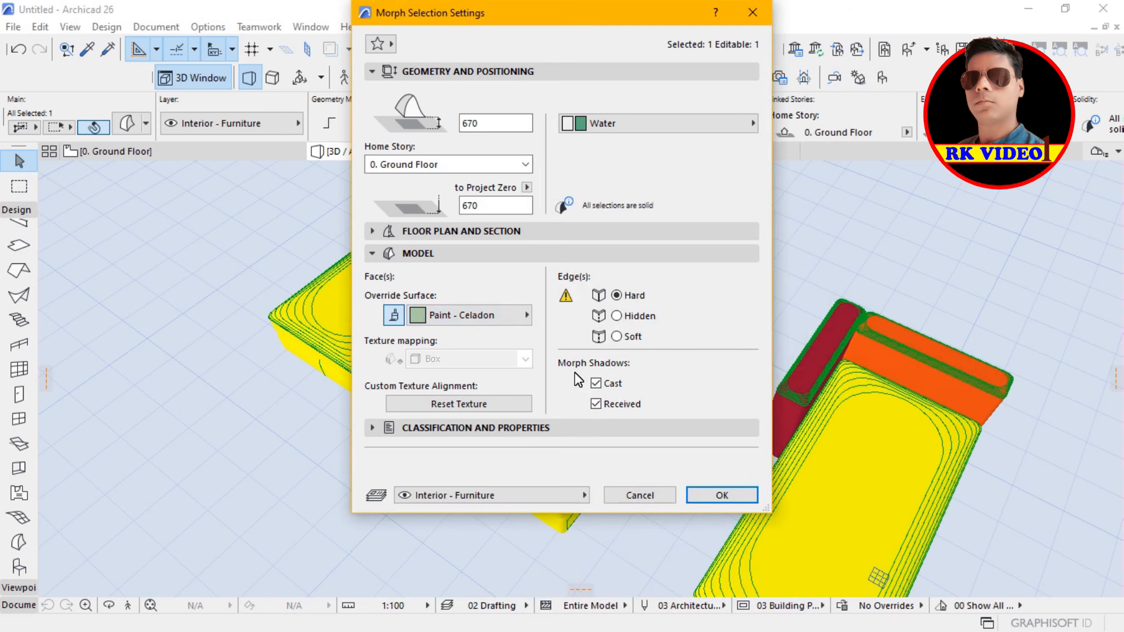
drag(605, 12, 733, 34)
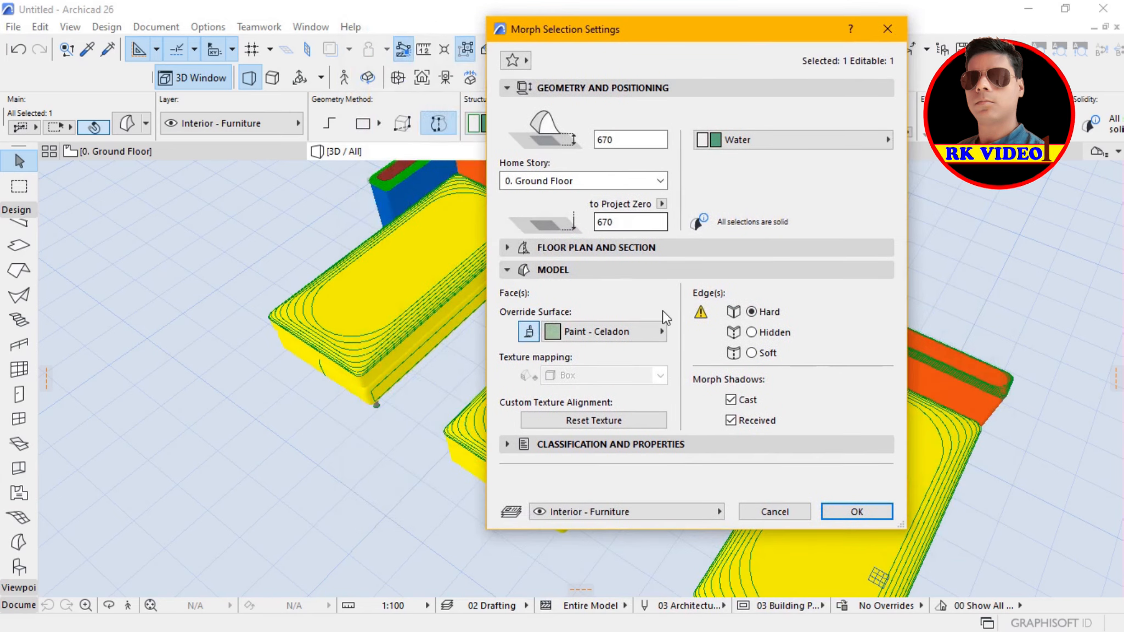
click(629, 333)
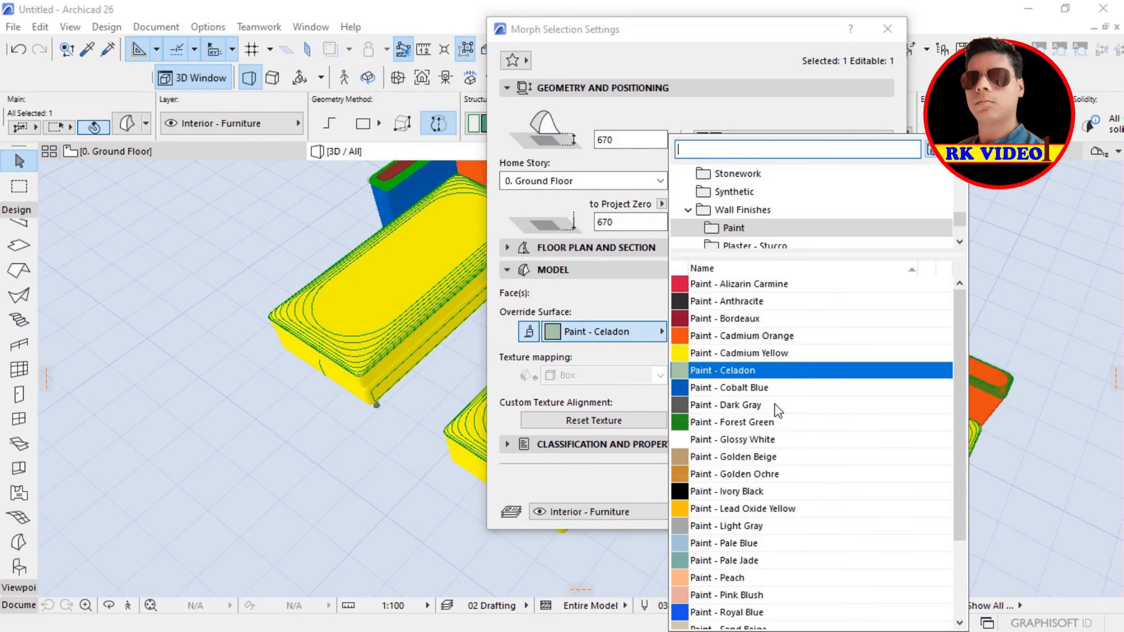
click(762, 389)
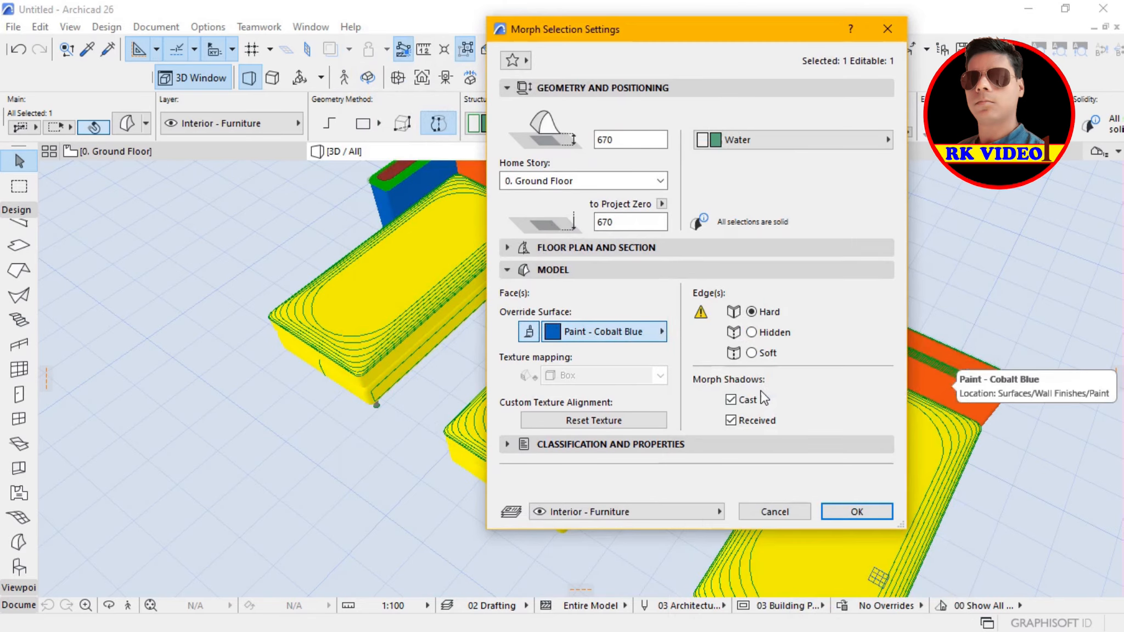
click(865, 511)
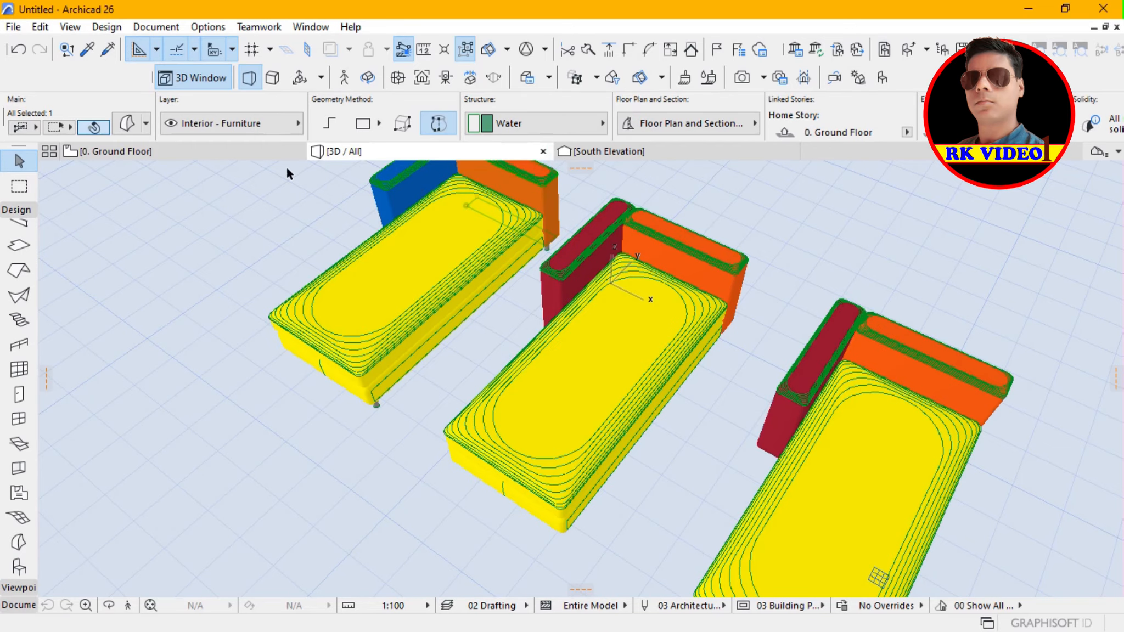
Step: Set the override surface of the leftmost daybed's backrest body morph to Paint - Golden Beige
click(127, 128)
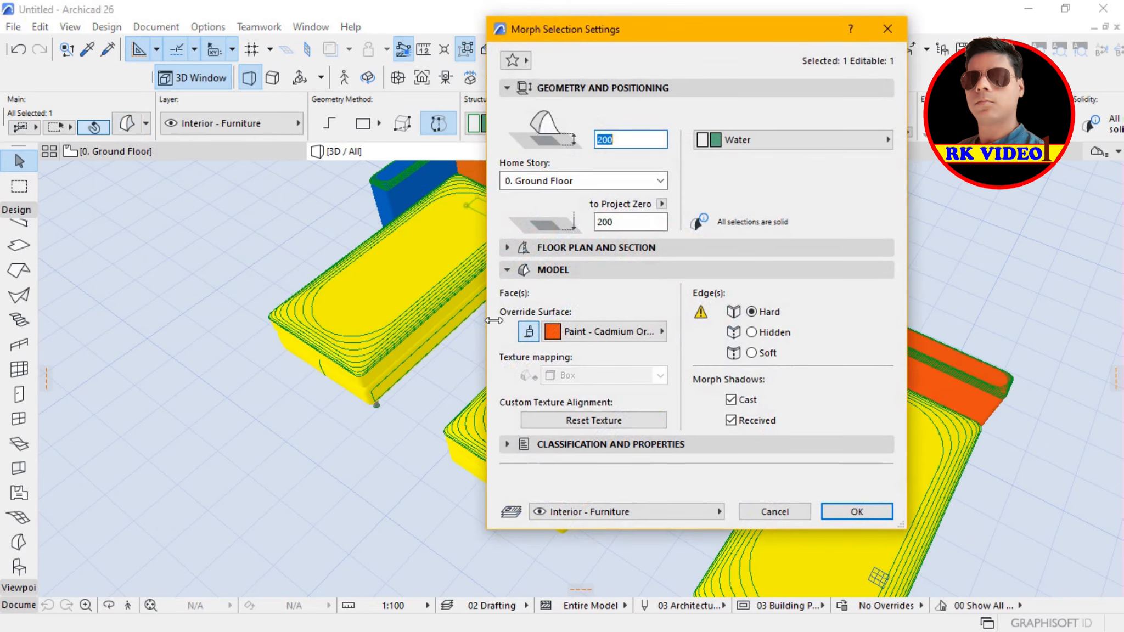
click(592, 327)
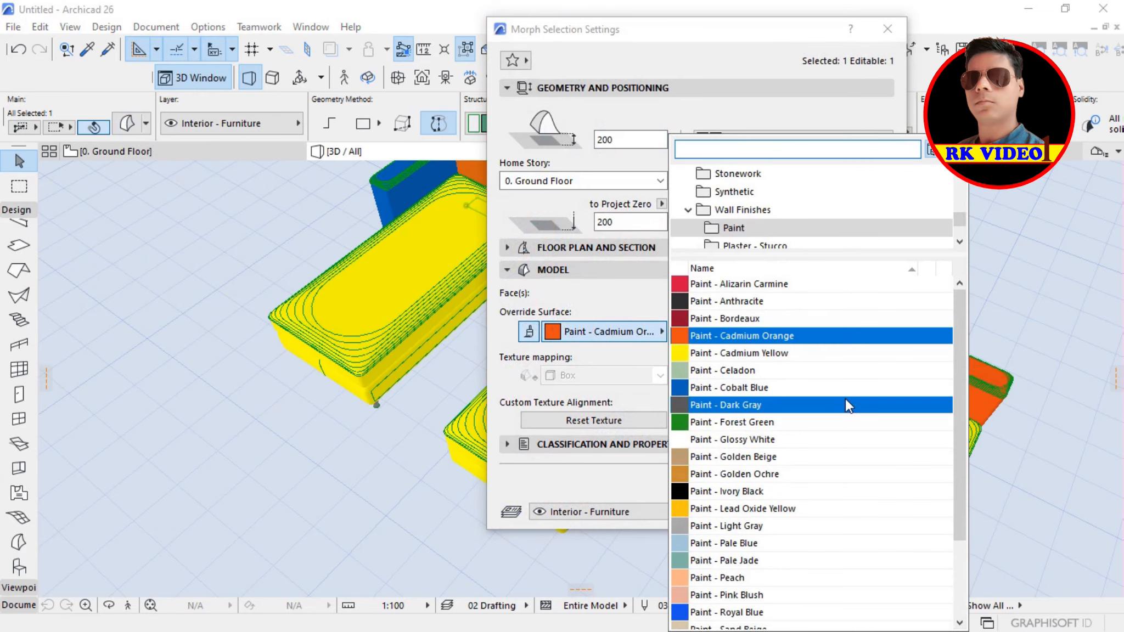
click(762, 459)
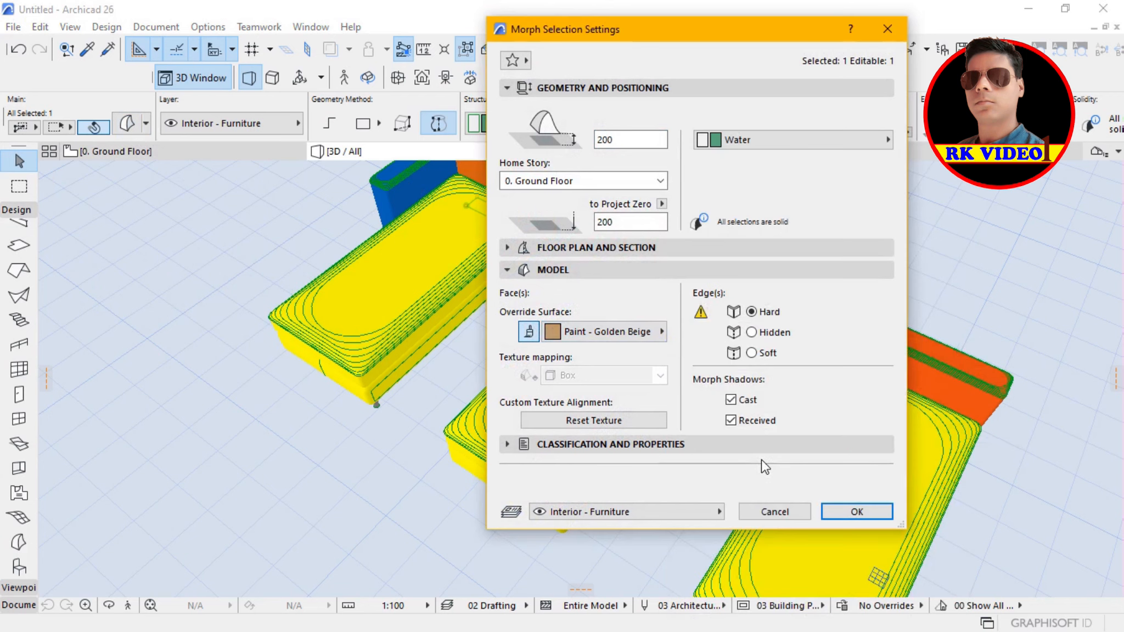
click(871, 514)
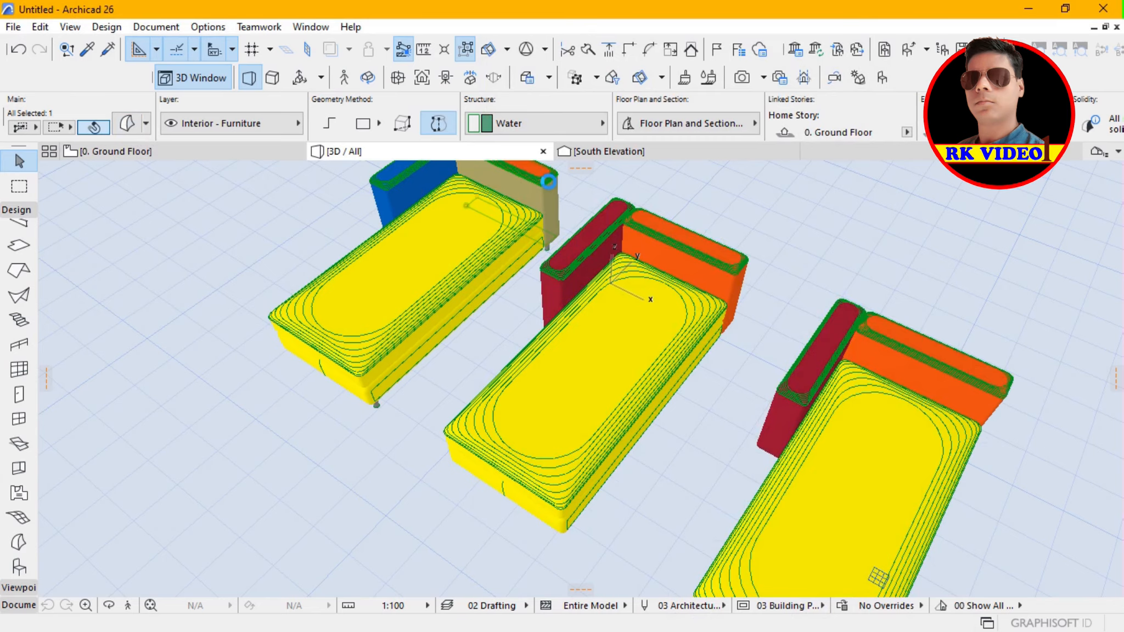
click(548, 181)
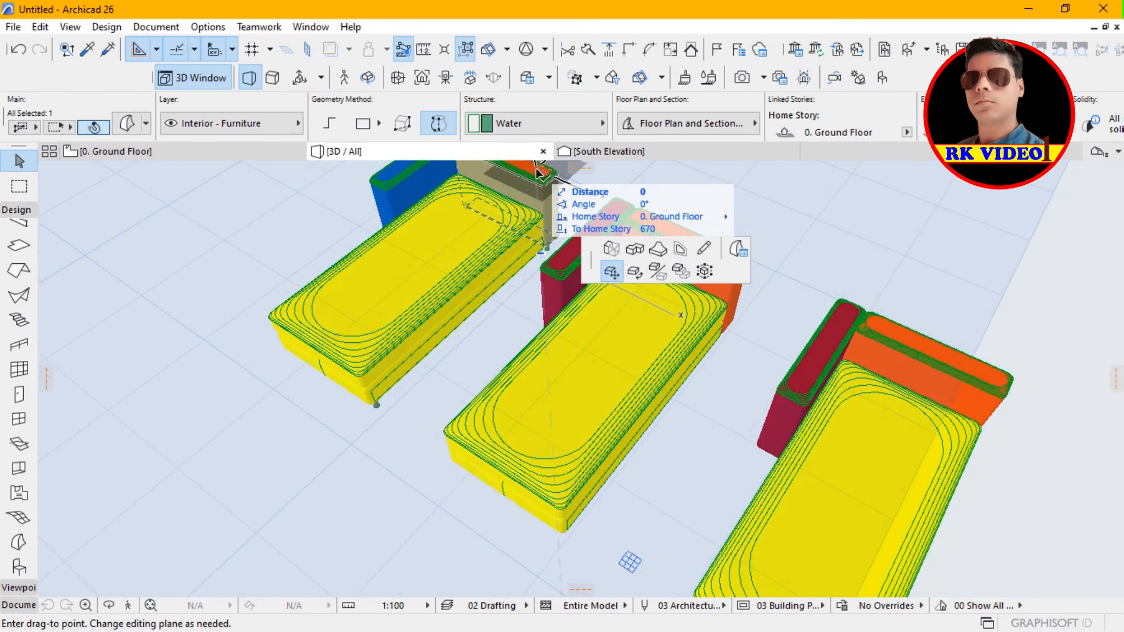
key(Escape)
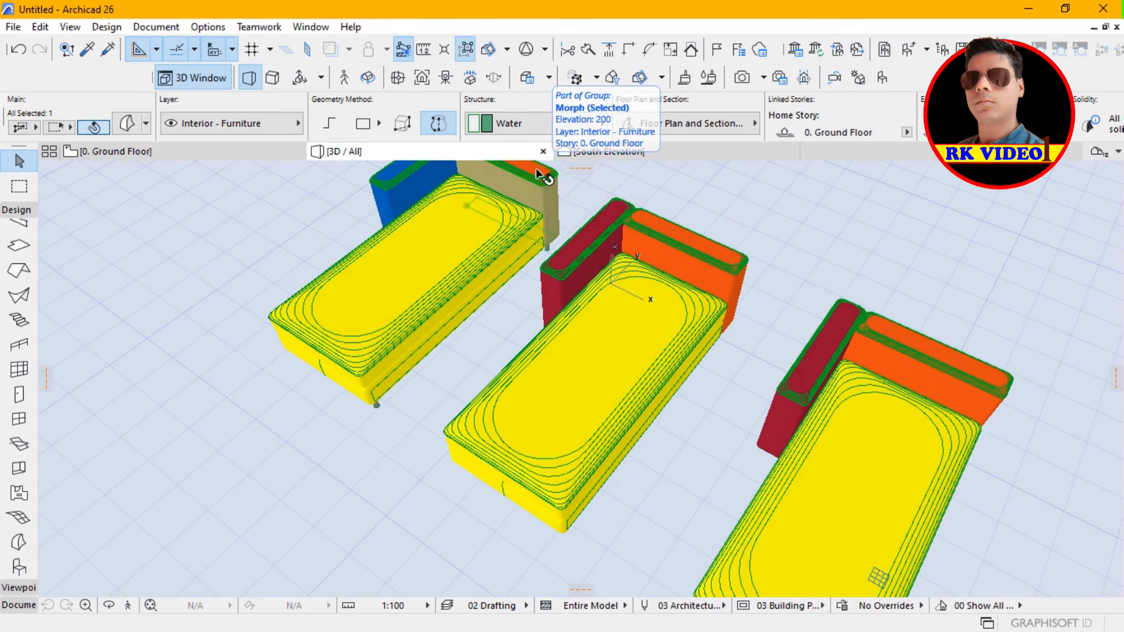
key(Escape)
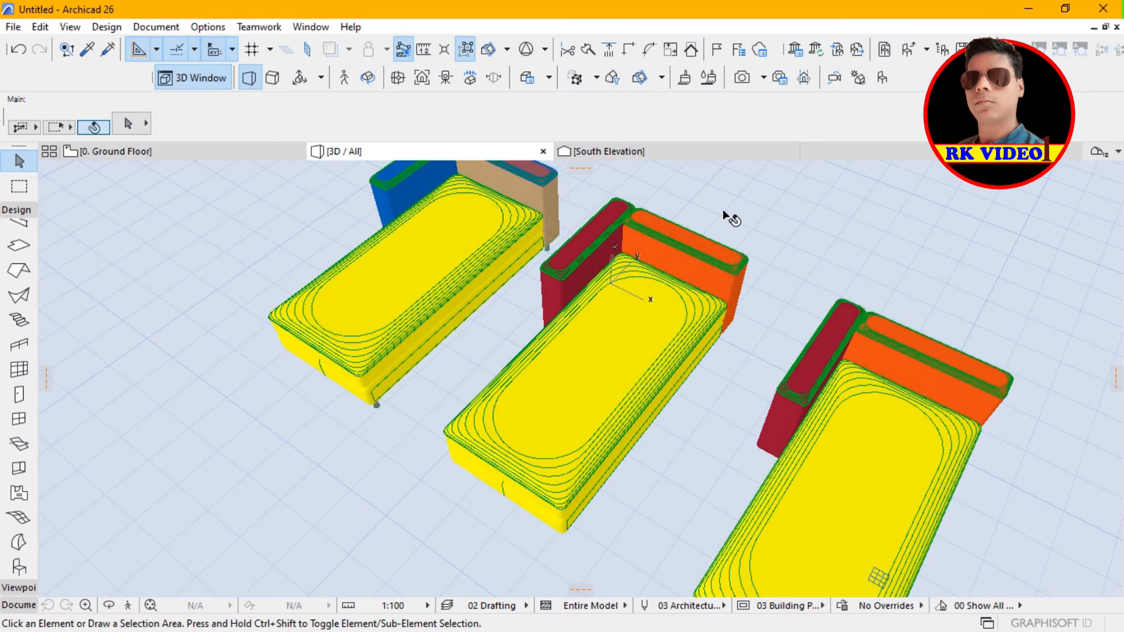
Step: Set the override surface of the leftmost daybed's backrest top morph to Paint - Golden Beige
click(537, 178)
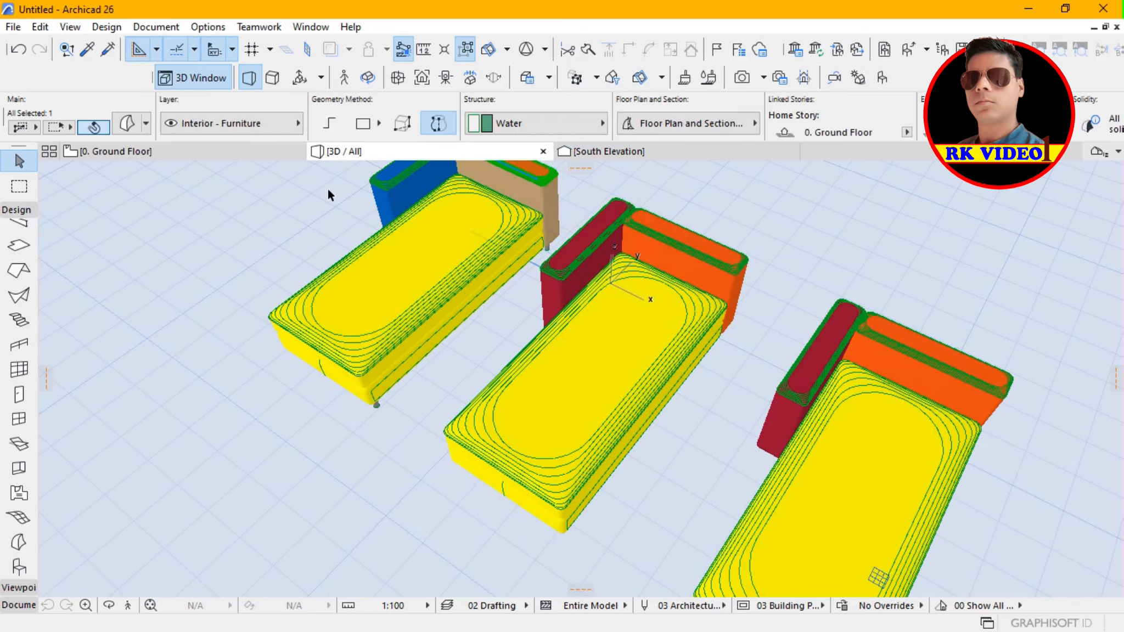
click(127, 124)
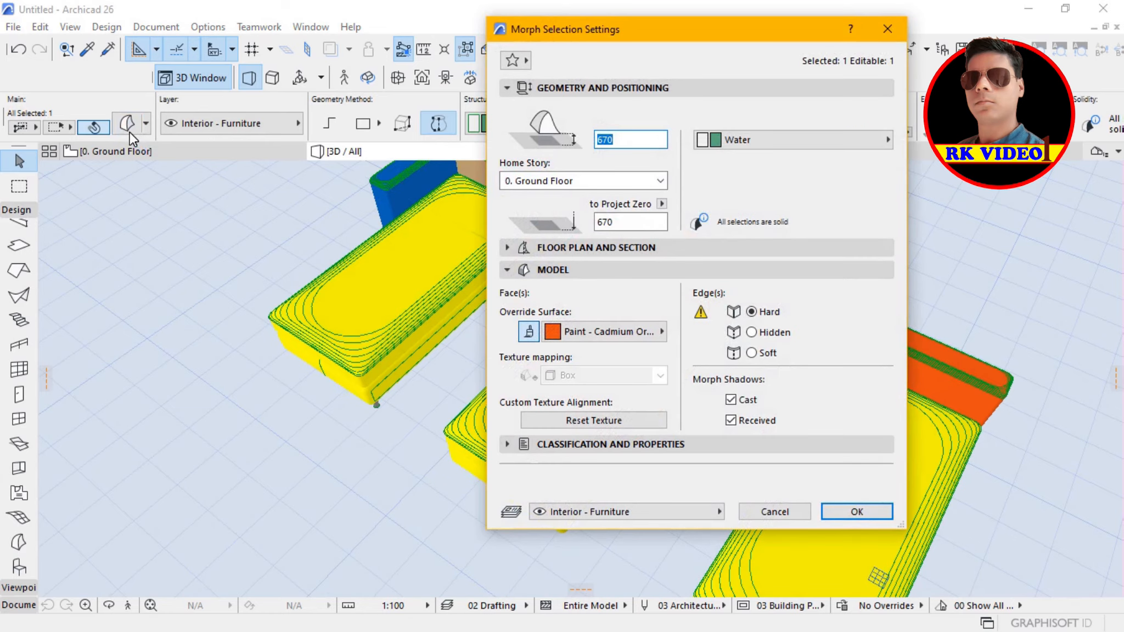
click(634, 336)
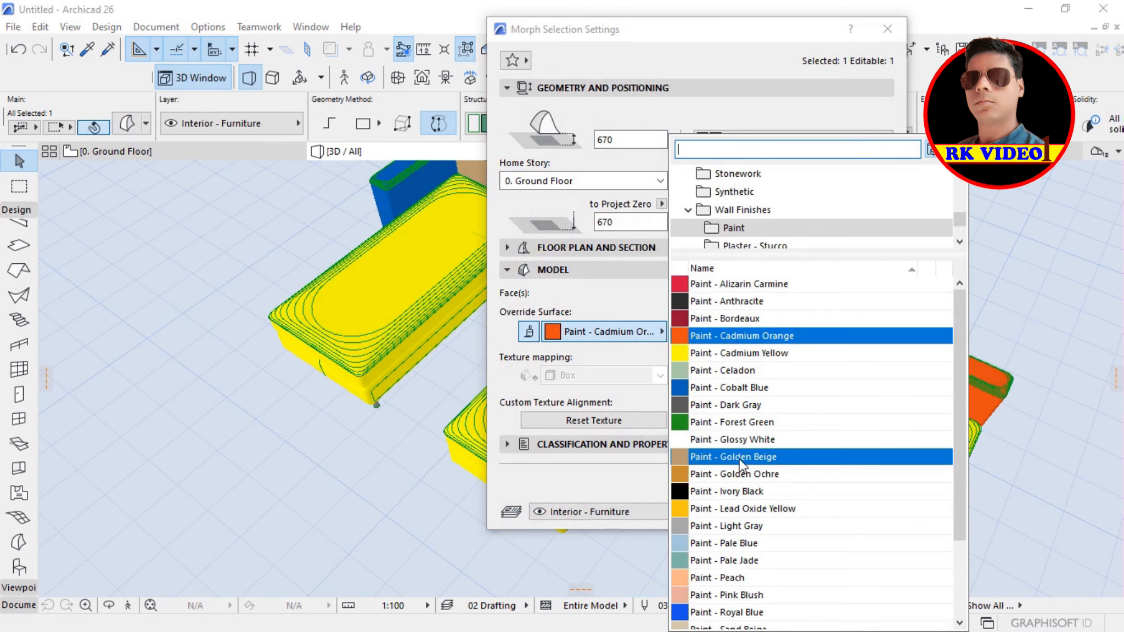
click(756, 457)
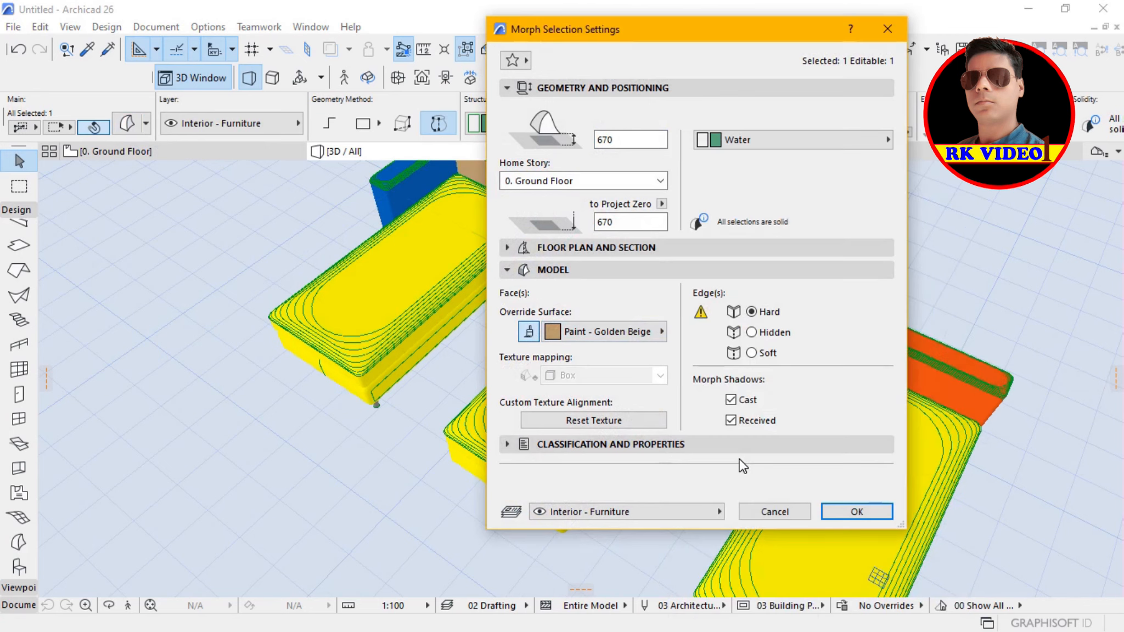
click(857, 512)
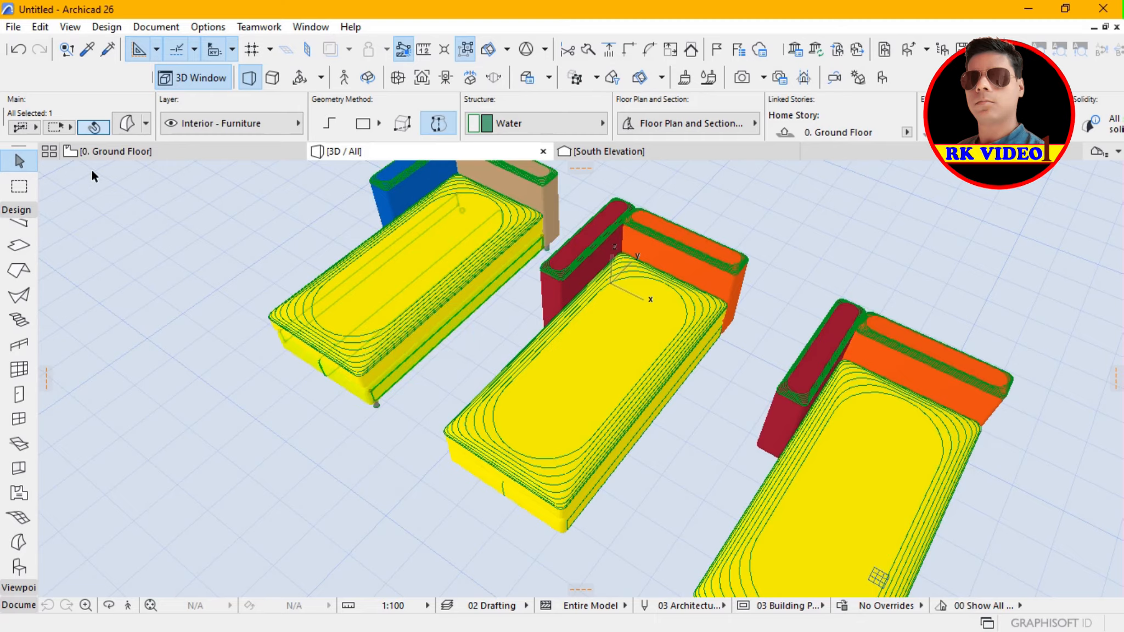
Step: Set the override surface of the leftmost daybed's lower base morph to Paint - Ultramarine Violet
click(125, 124)
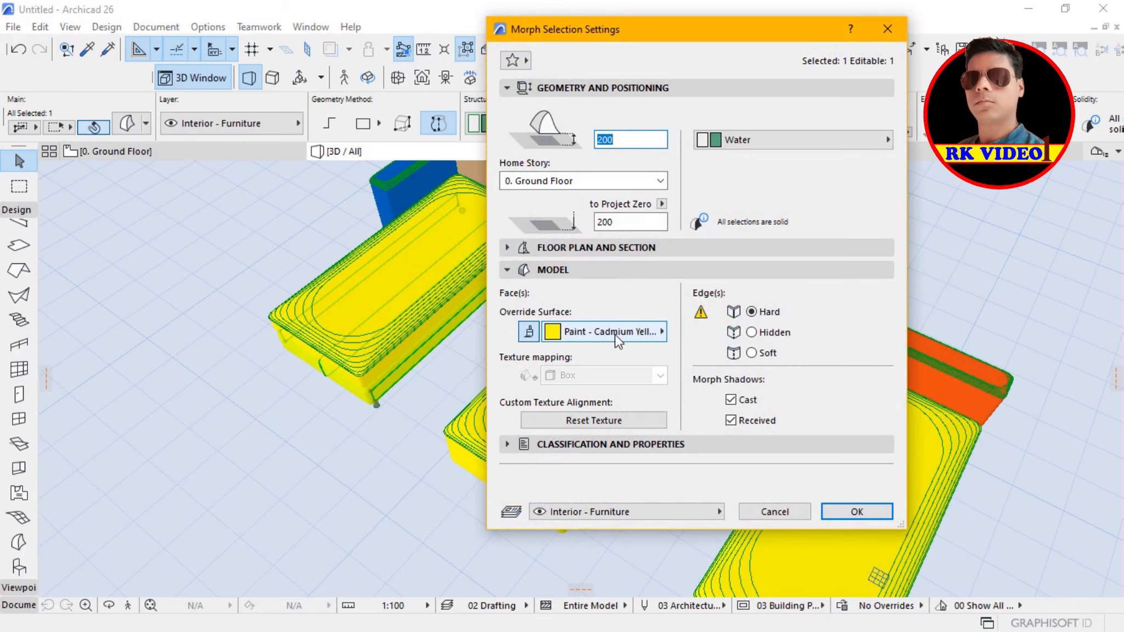
click(617, 337)
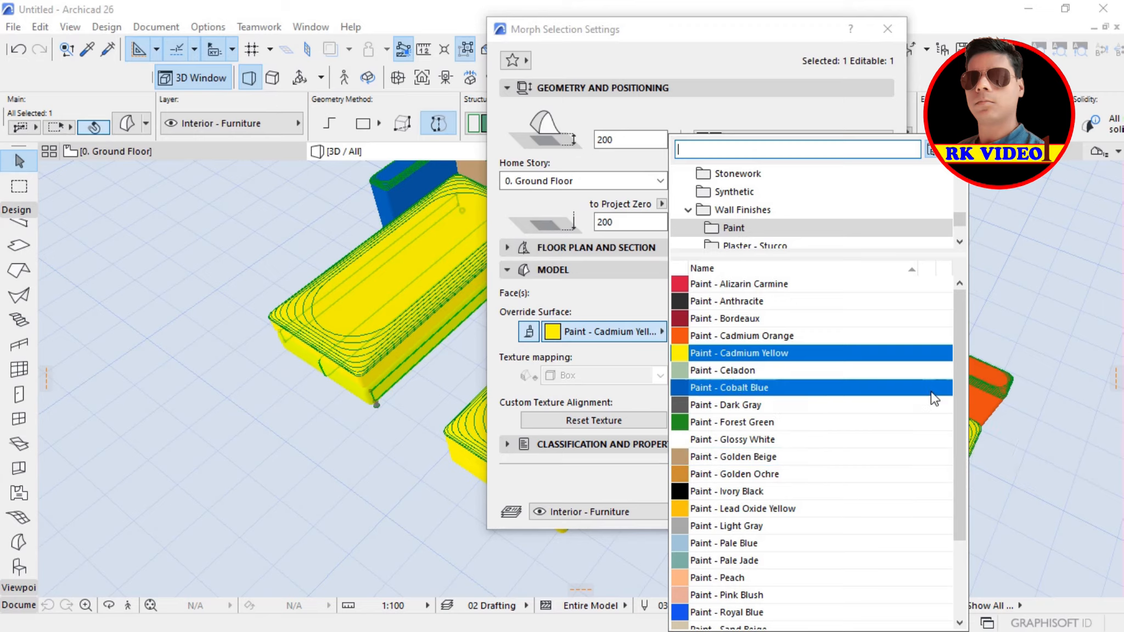
drag(959, 397, 959, 472)
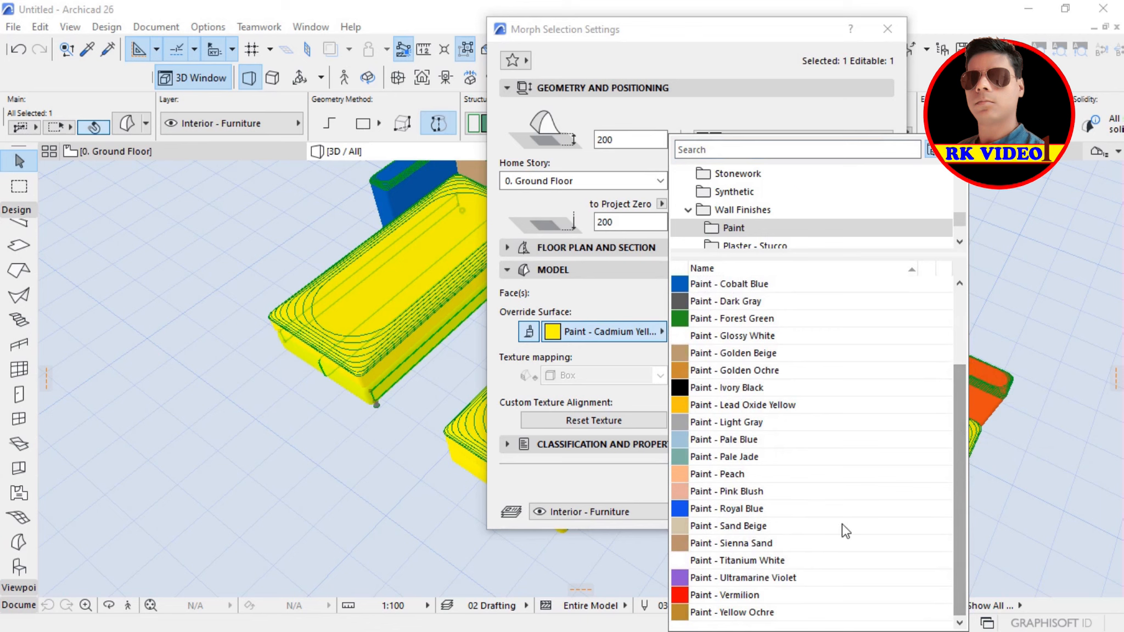
click(760, 577)
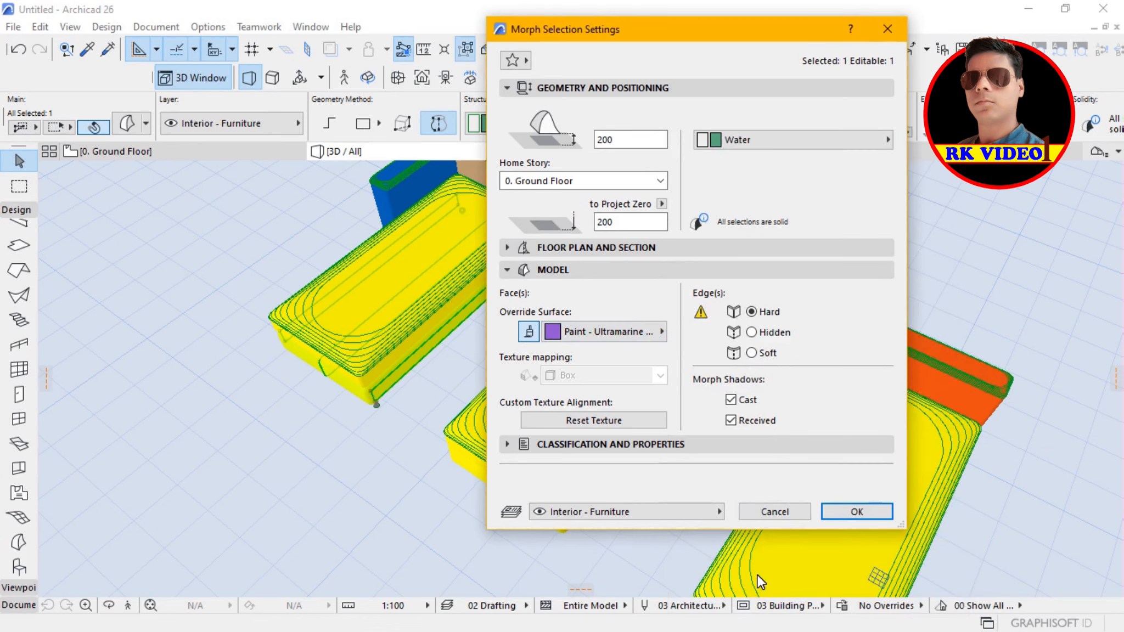
click(857, 512)
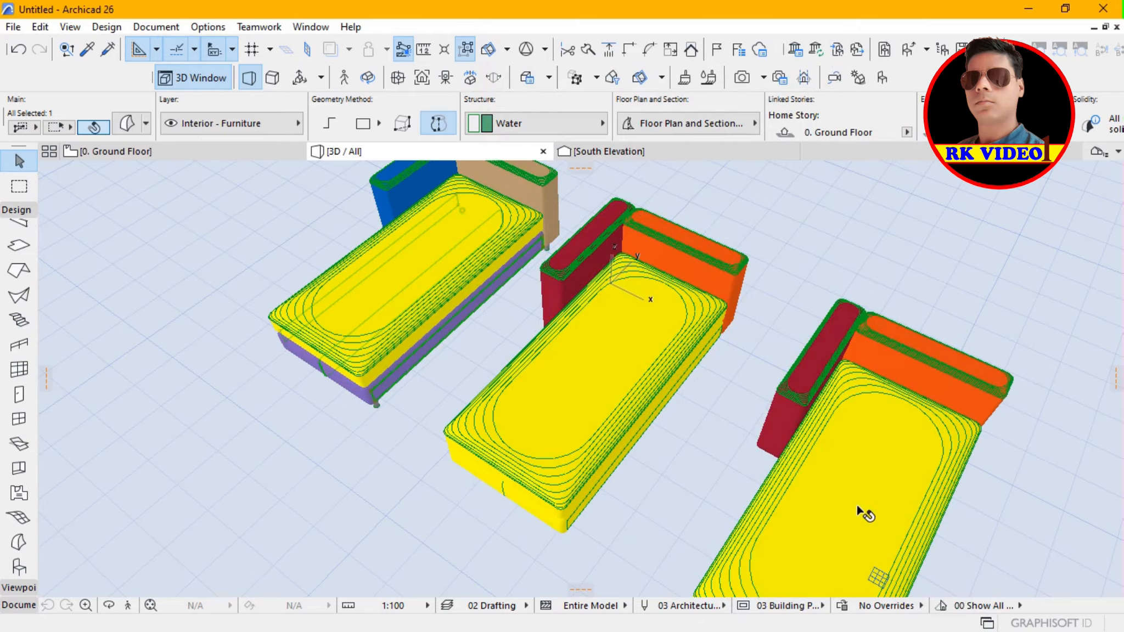
Step: Set the override surface of the leftmost daybed's mattress top morph to Paint - Ultramarine Violet and clear the selection
click(423, 353)
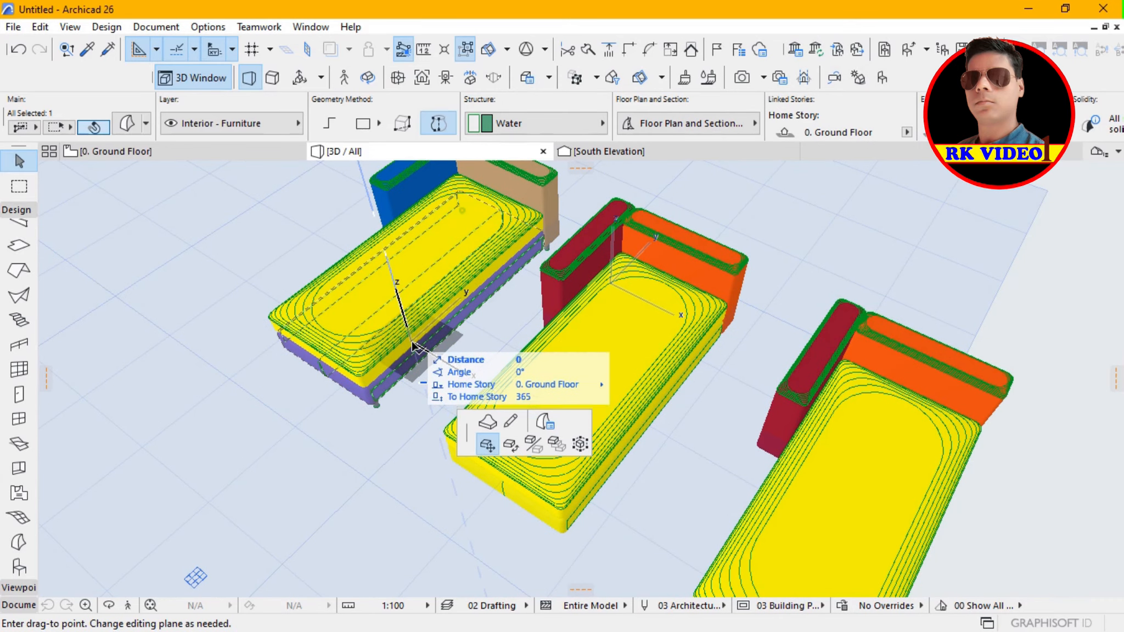
key(Escape)
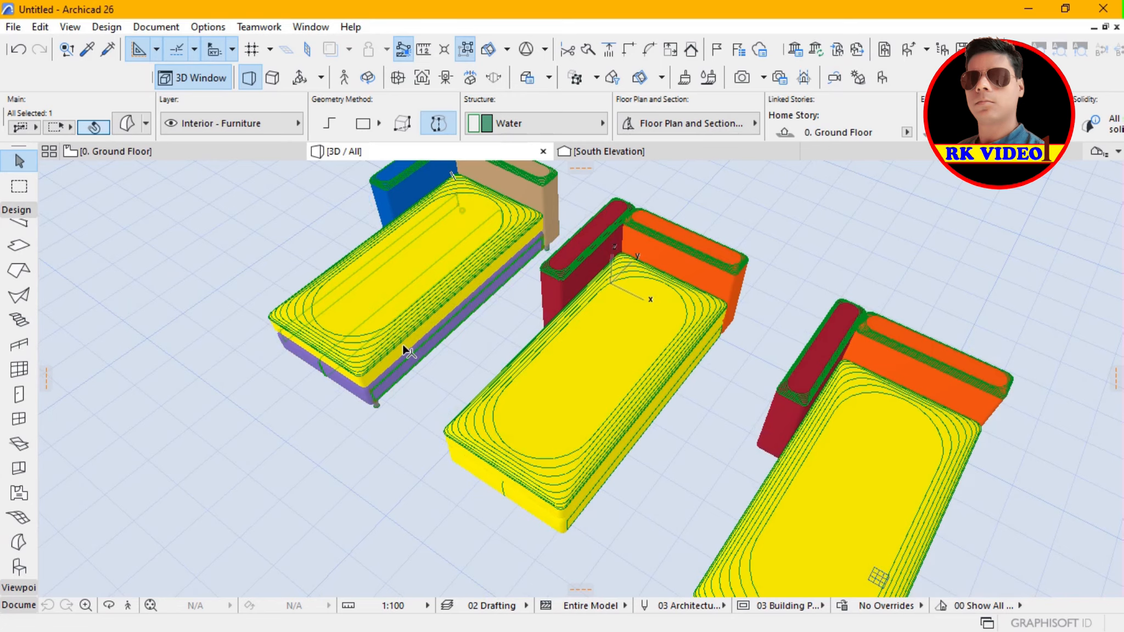
click(403, 345)
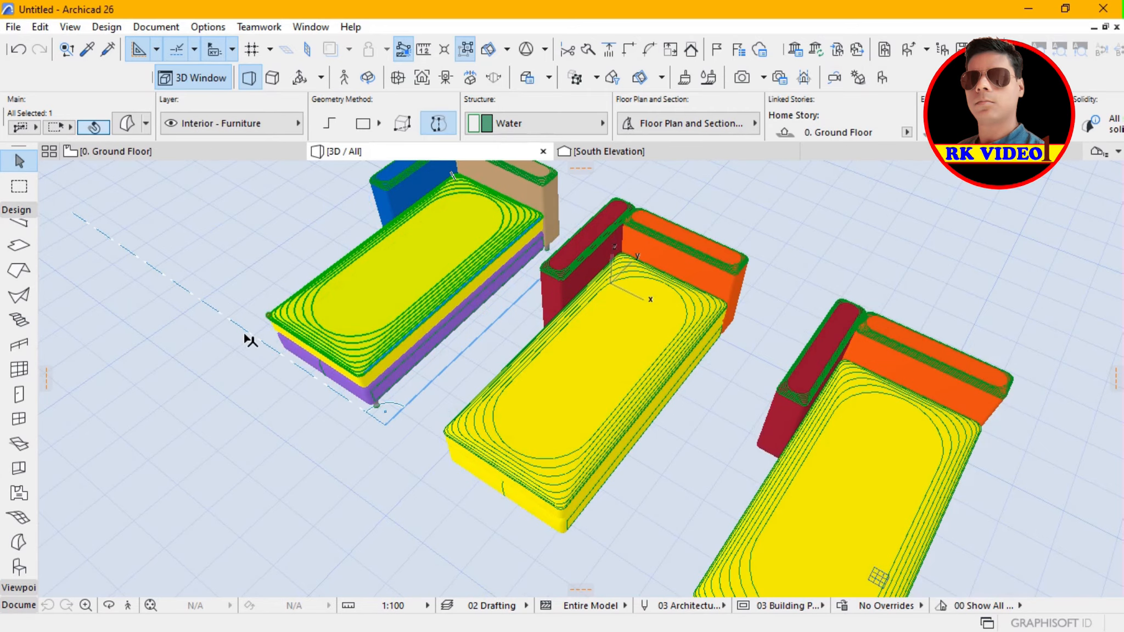
click(131, 125)
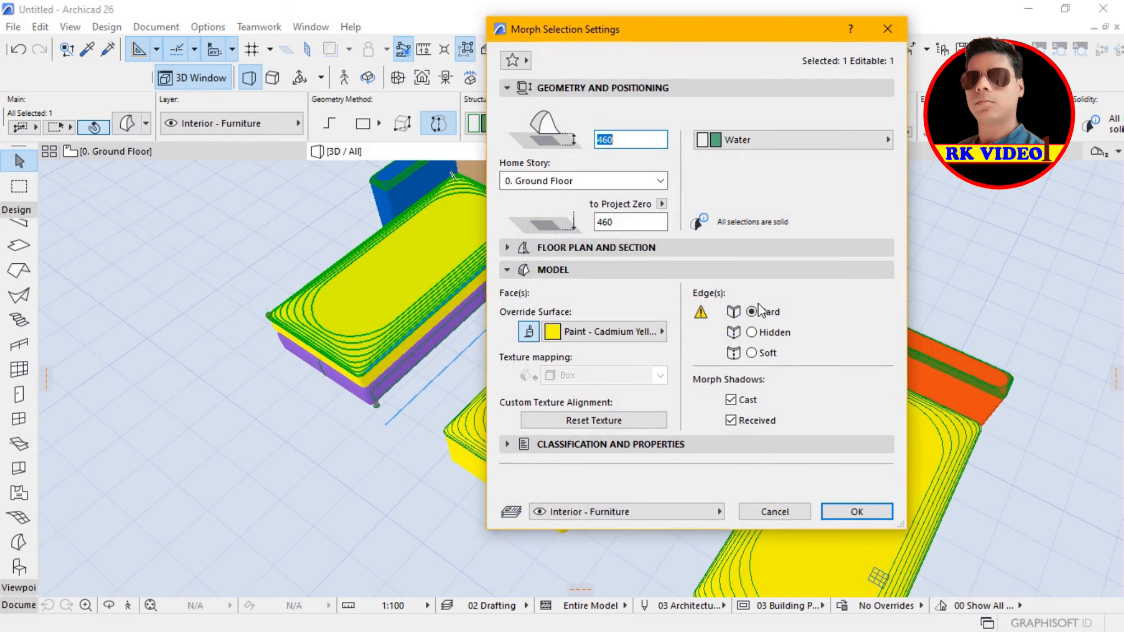
click(614, 342)
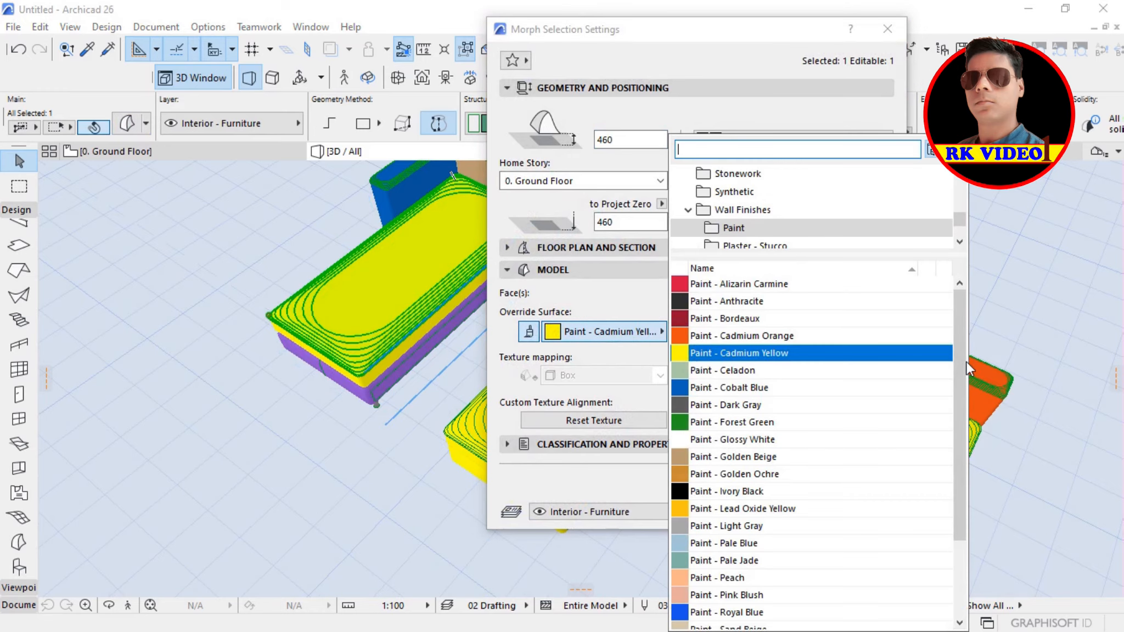
drag(959, 366, 961, 489)
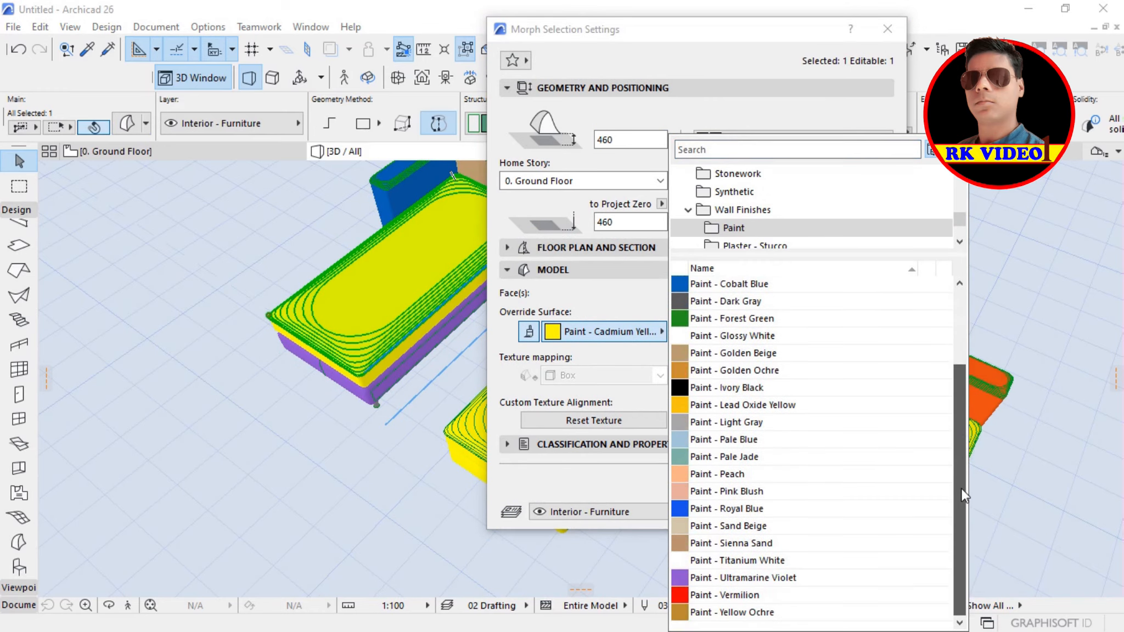
click(758, 584)
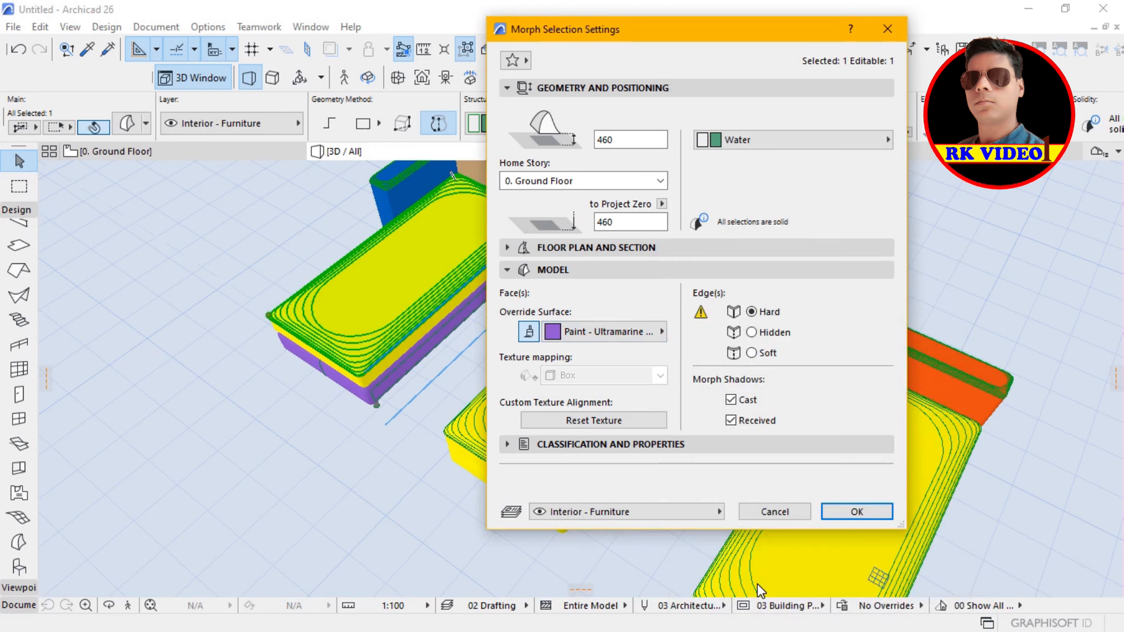
click(868, 513)
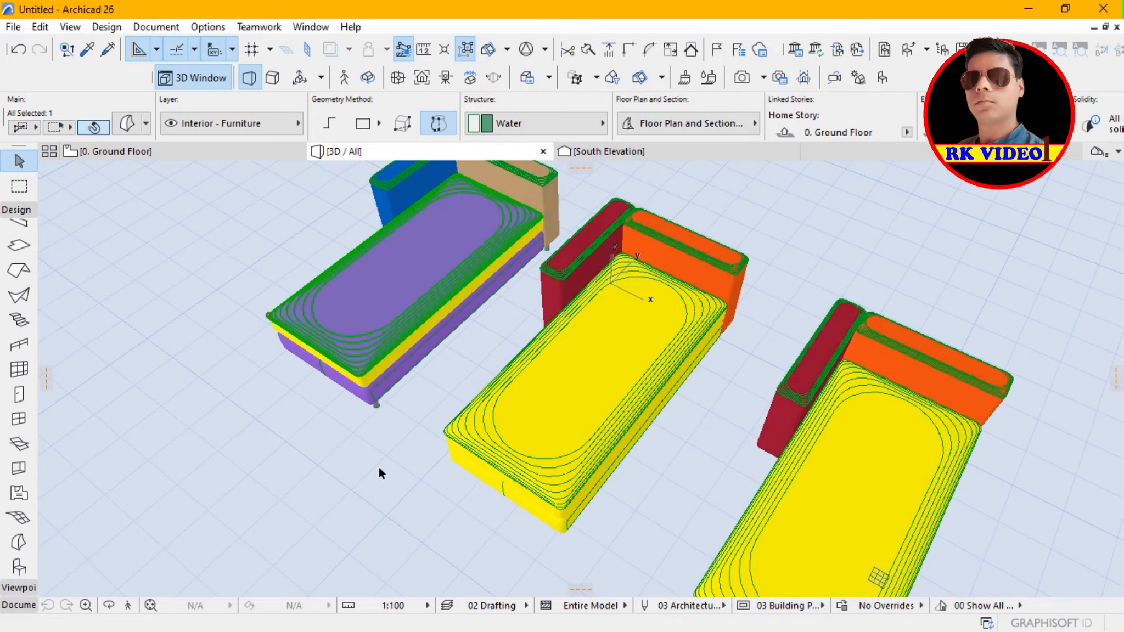
click(269, 463)
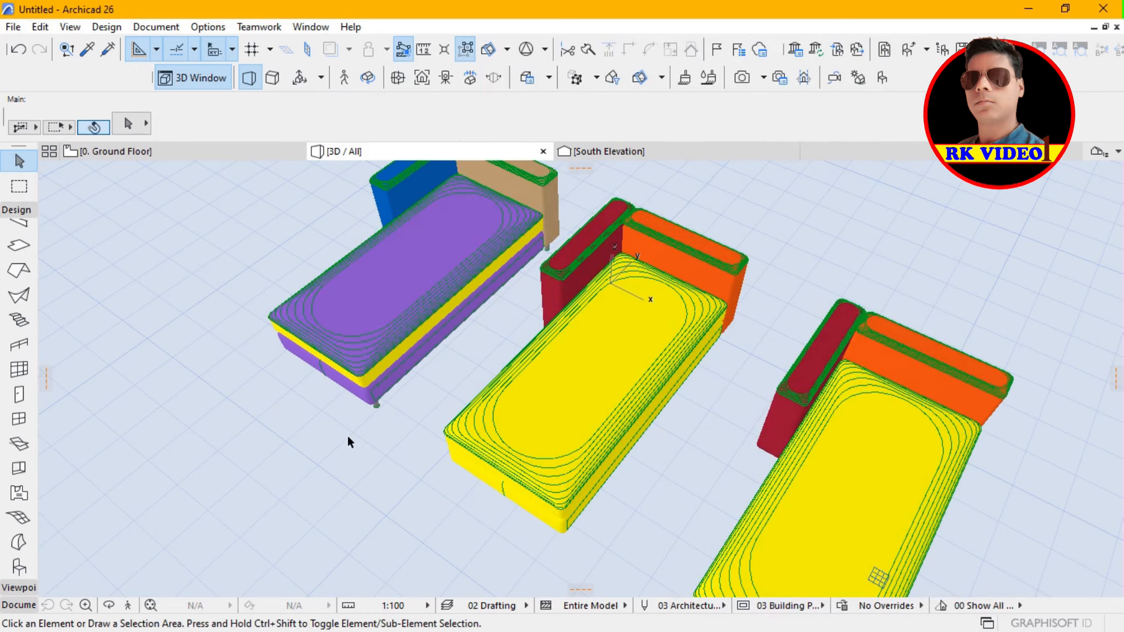
Step: Set the override surface of the yellow morph between the leftmost daybed's mattress top and base to Paint - Ultramarine Violet
click(372, 378)
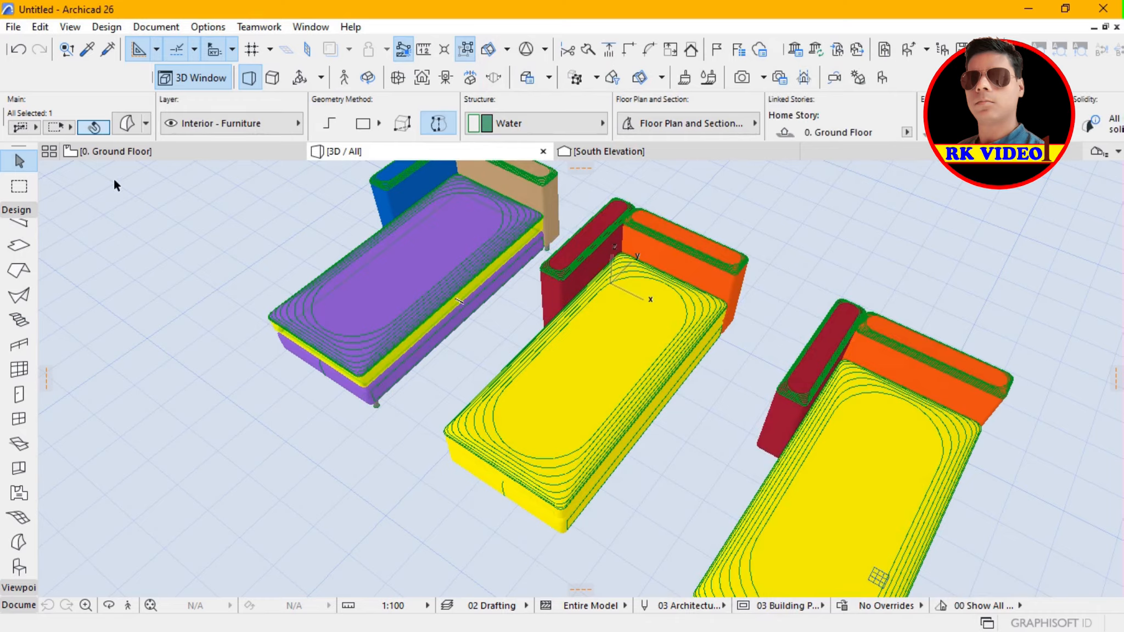
click(130, 124)
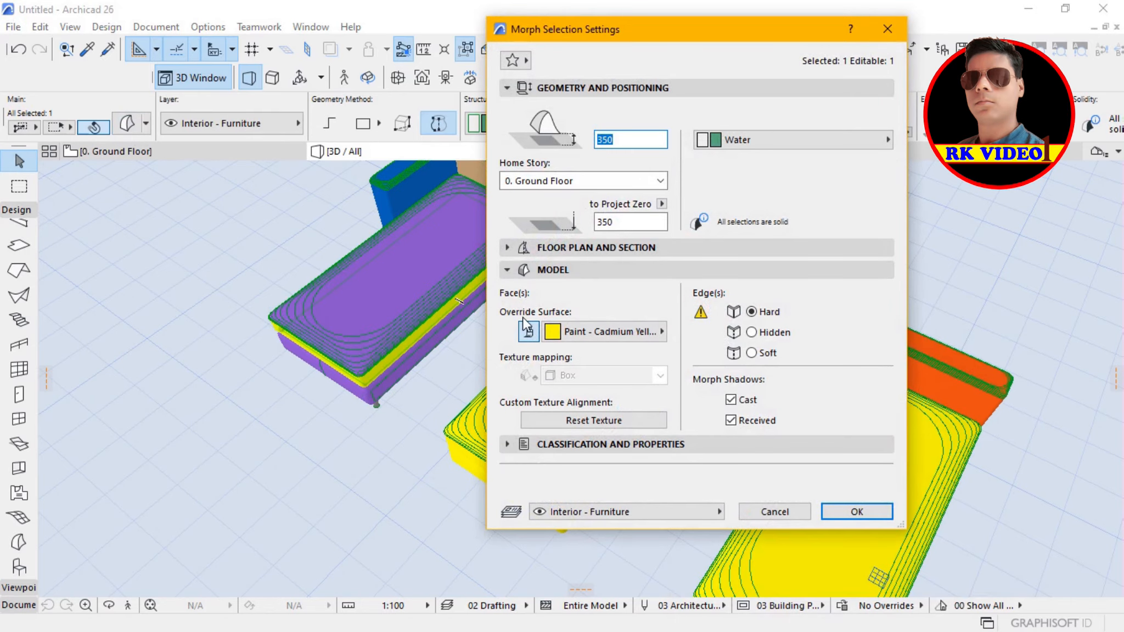
click(622, 336)
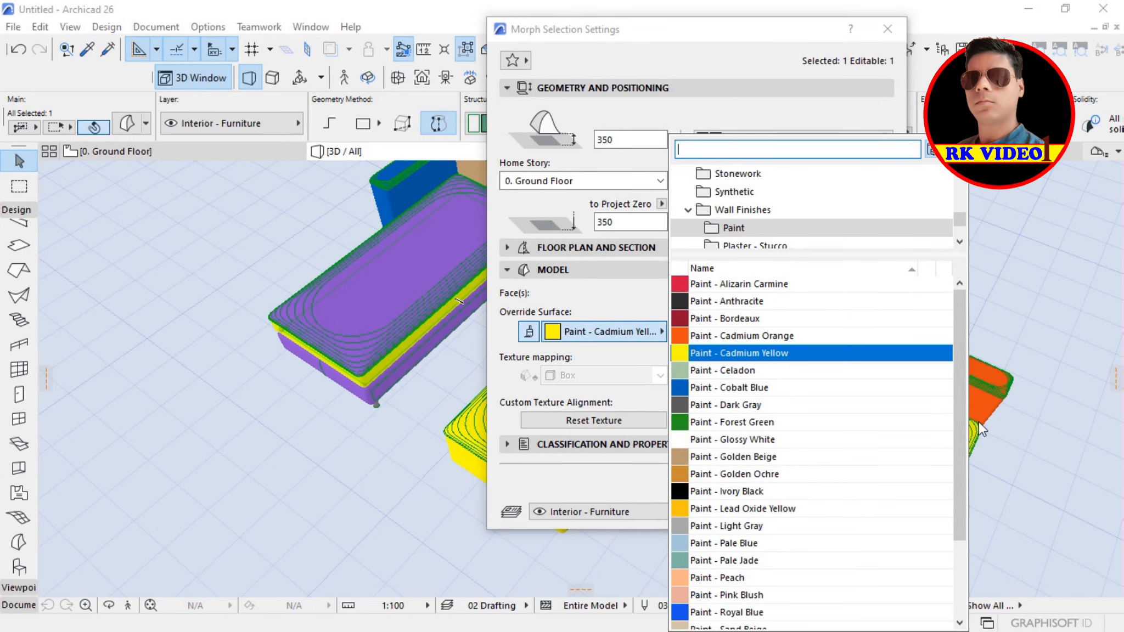
drag(959, 438, 964, 485)
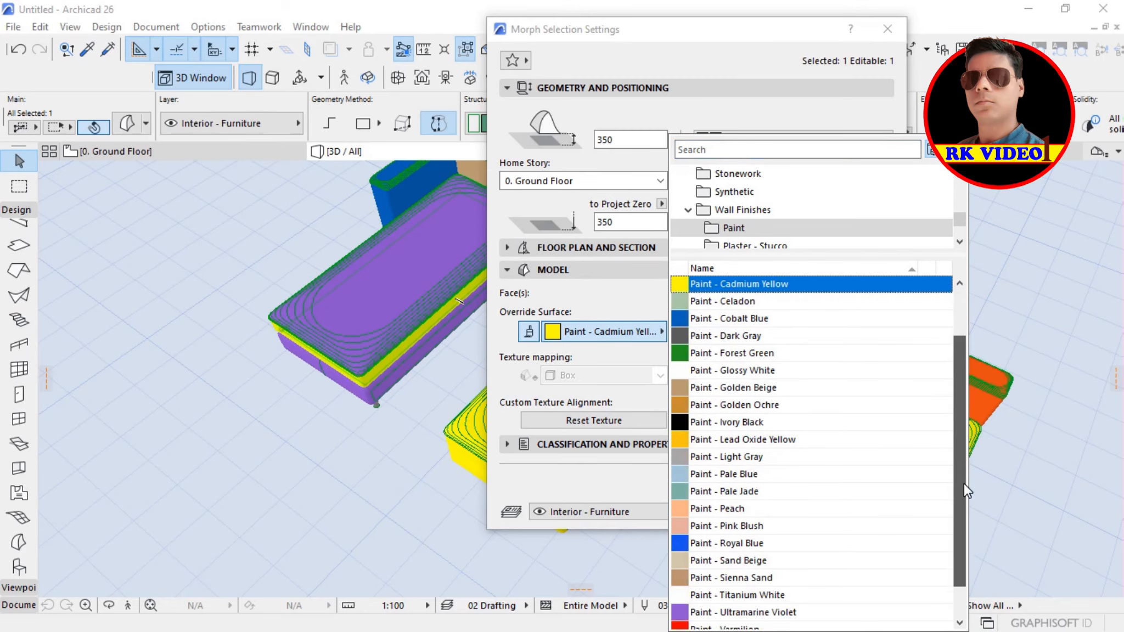
click(764, 612)
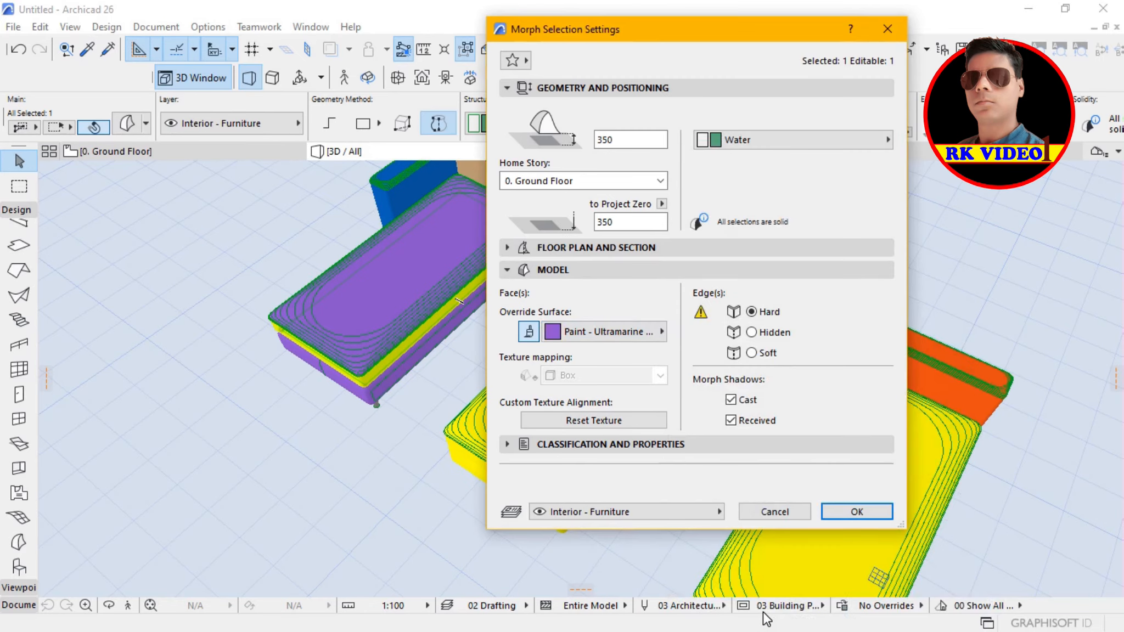
click(856, 513)
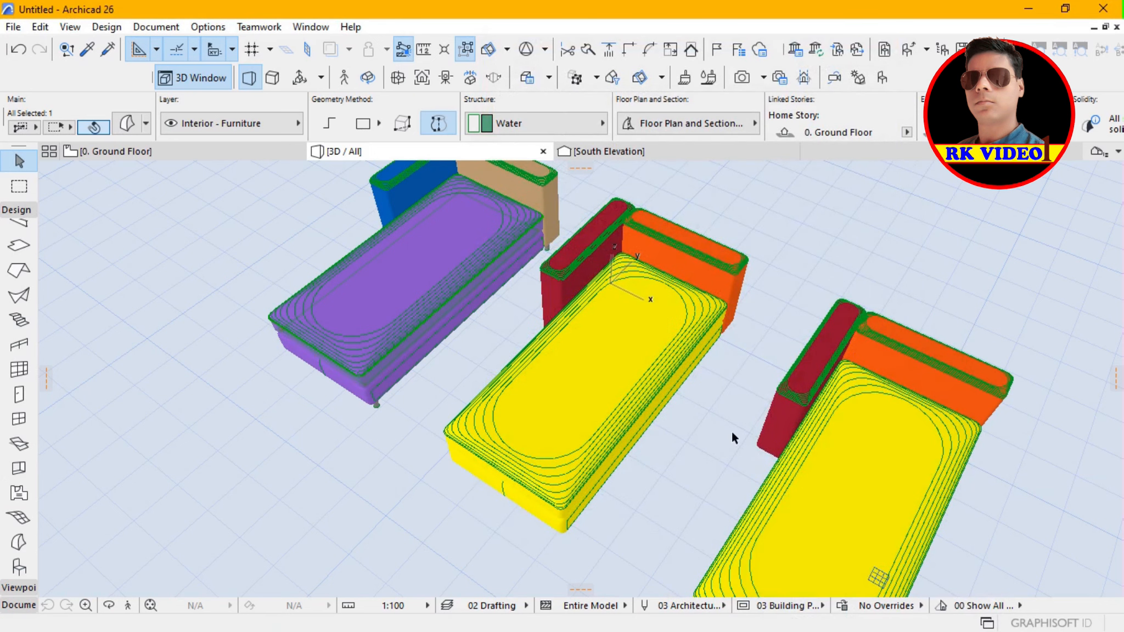
Step: Set the override surface of the rightmost daybed's backrest body morph to Paint - Anthracite and deselect it
click(150, 606)
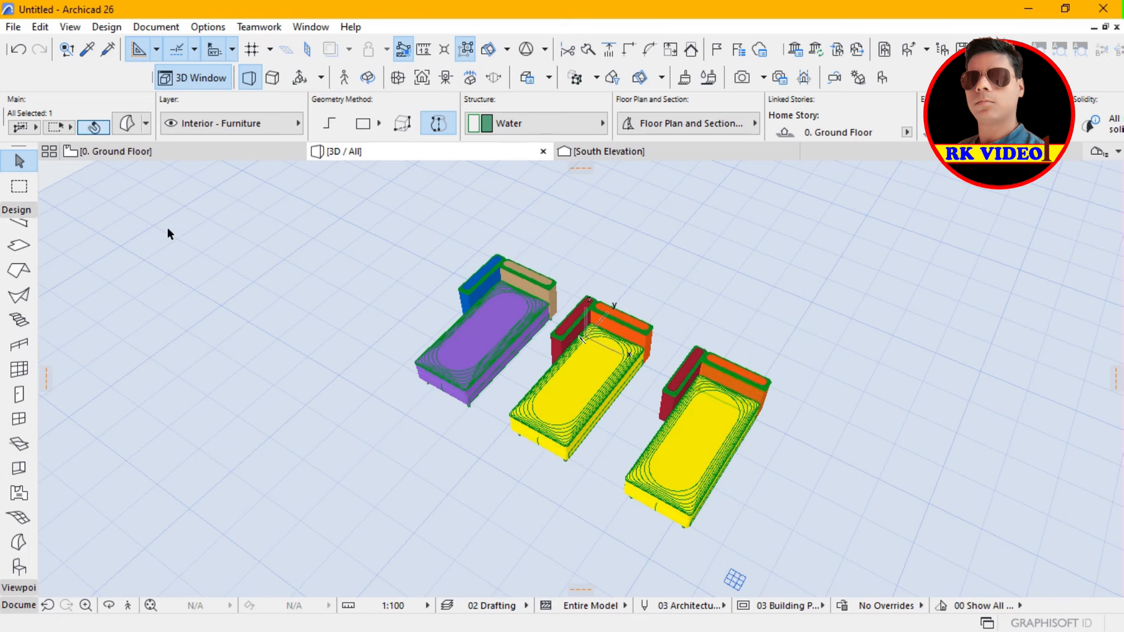
click(130, 125)
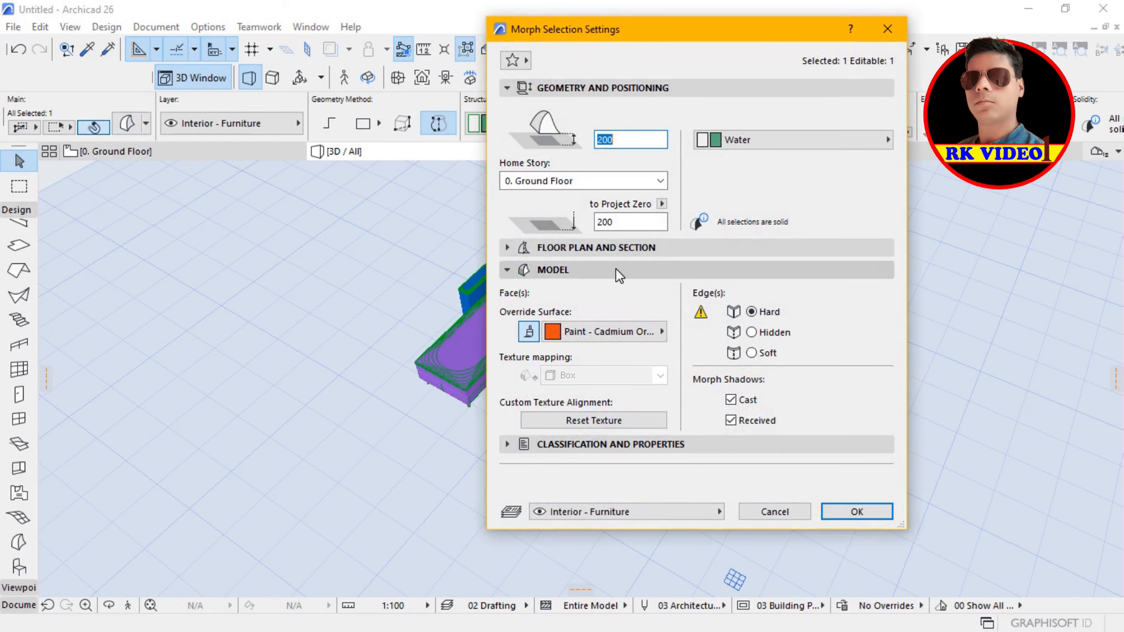
click(628, 339)
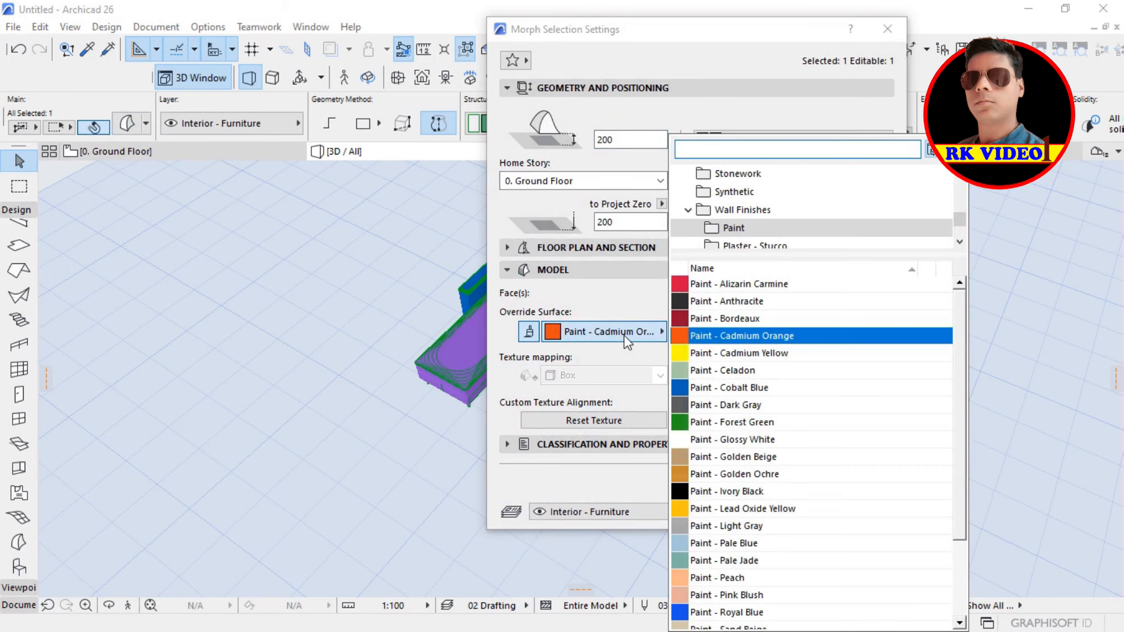
click(732, 301)
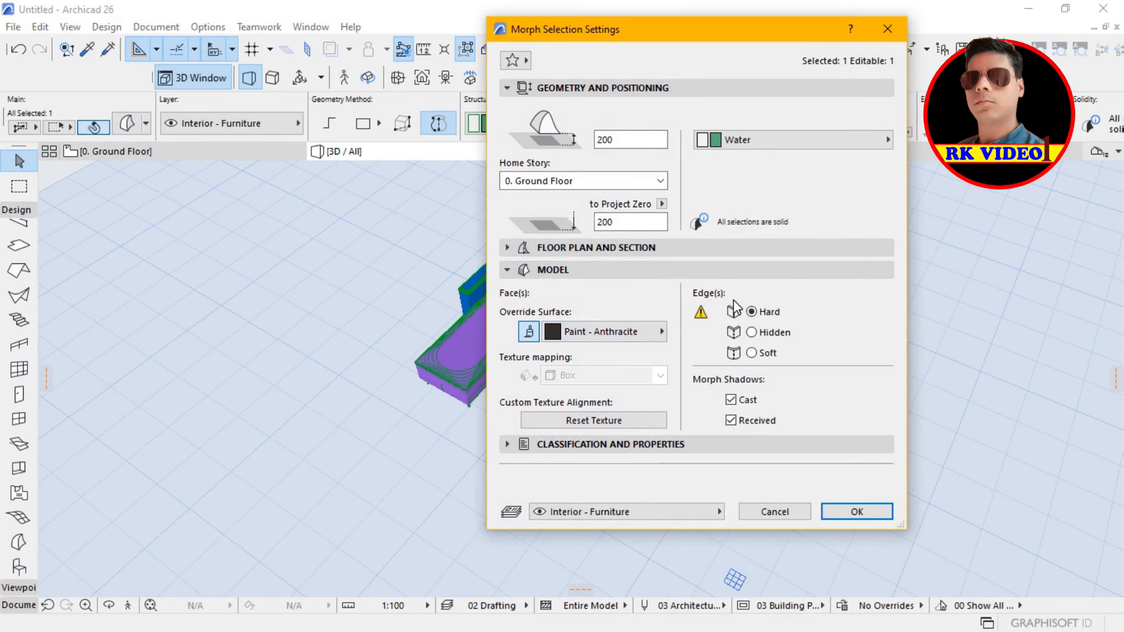
click(842, 515)
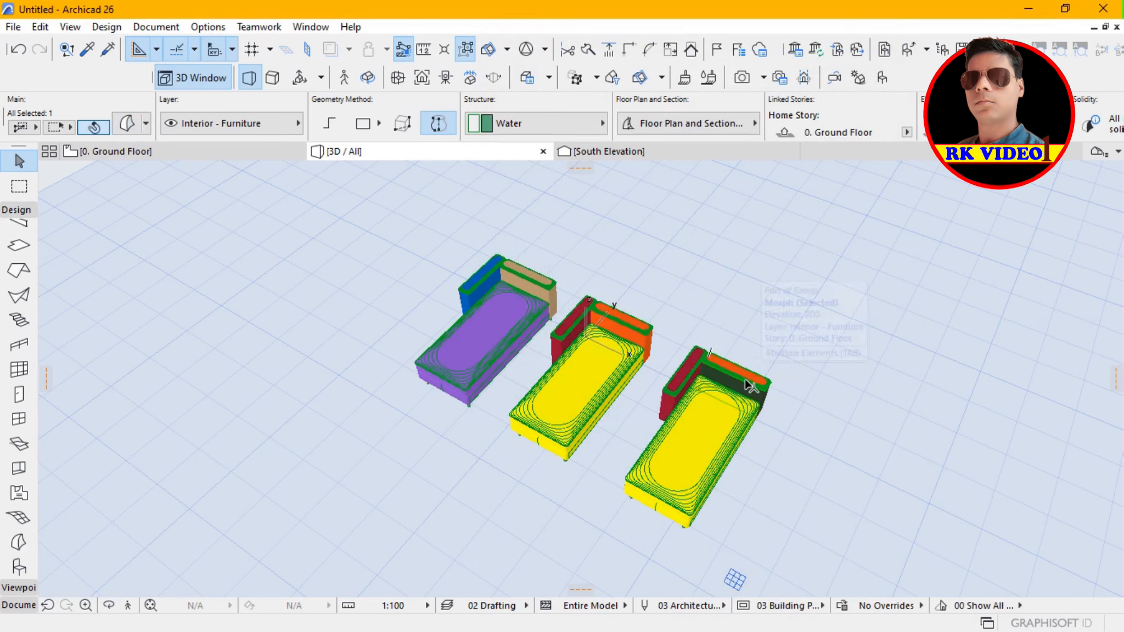
key(Escape)
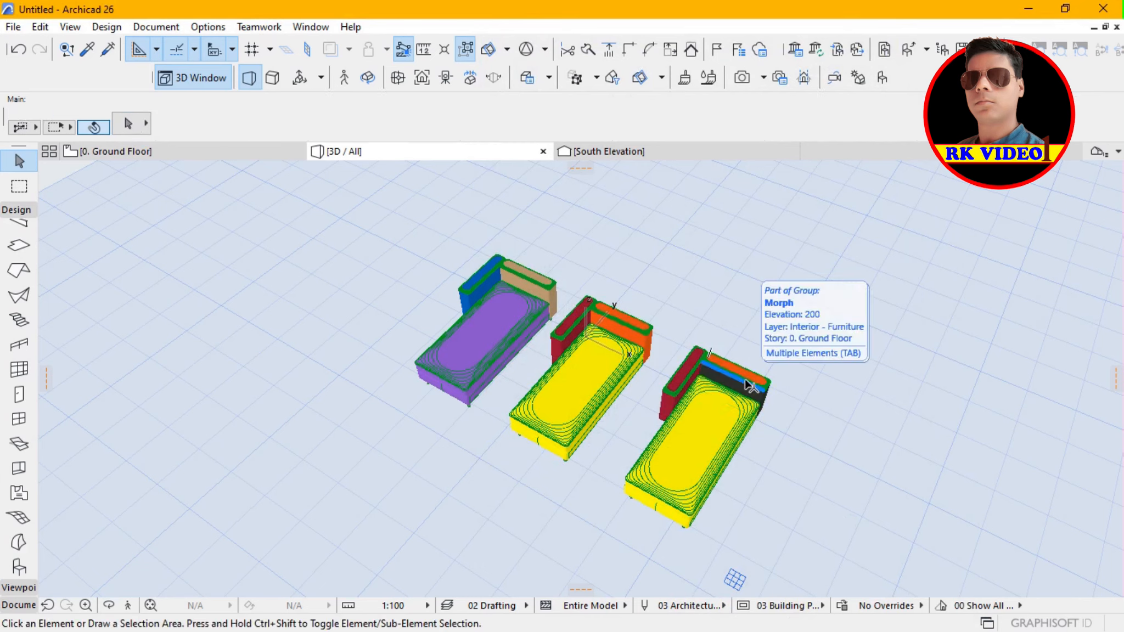
click(759, 316)
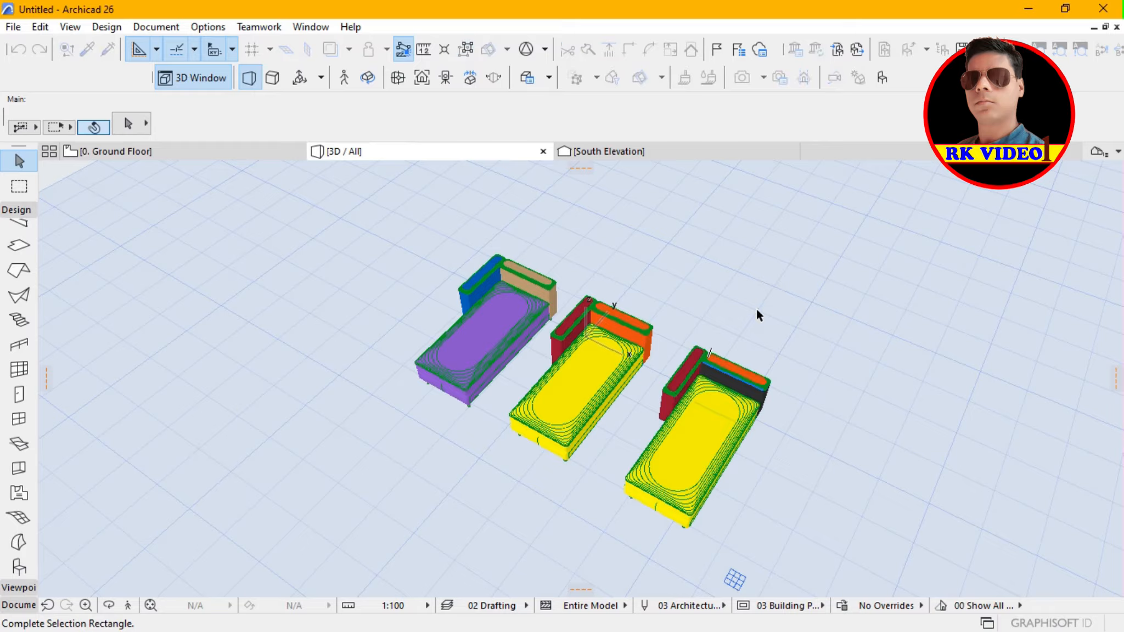
Step: Set the override surface of the rightmost daybed's orange backrest top morph to Paint - Anthracite and deselect it
click(783, 340)
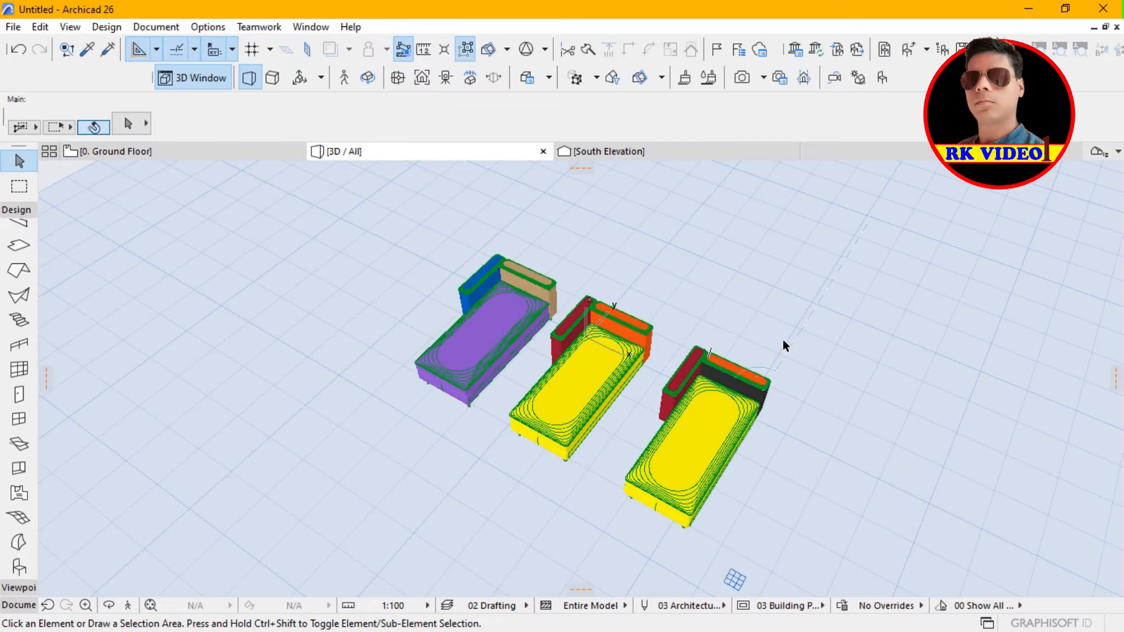
click(745, 371)
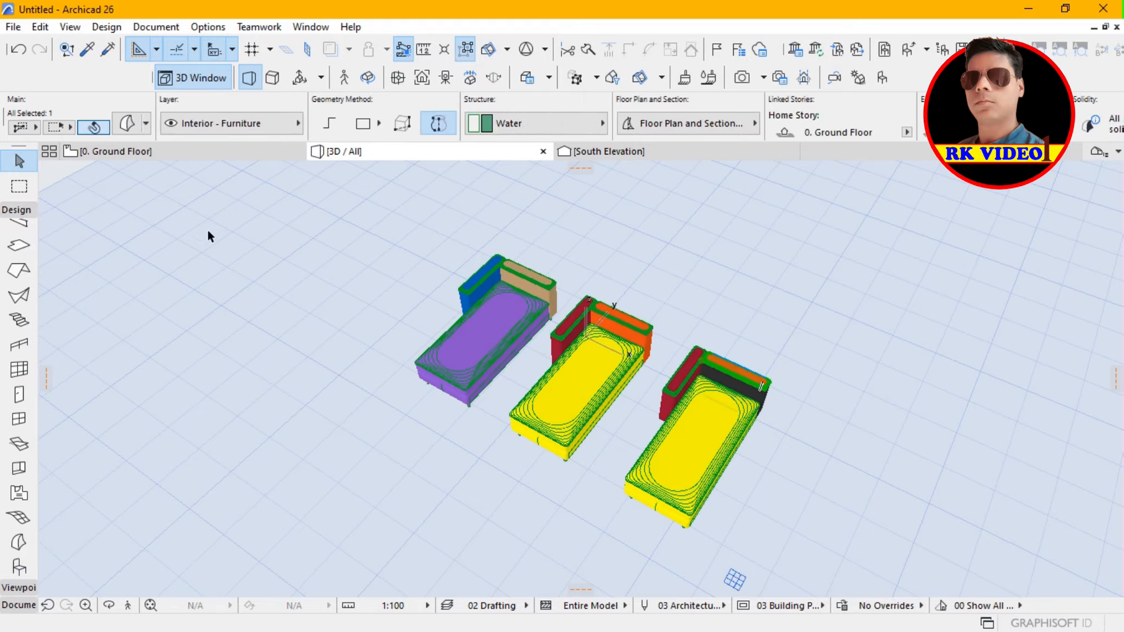
click(127, 125)
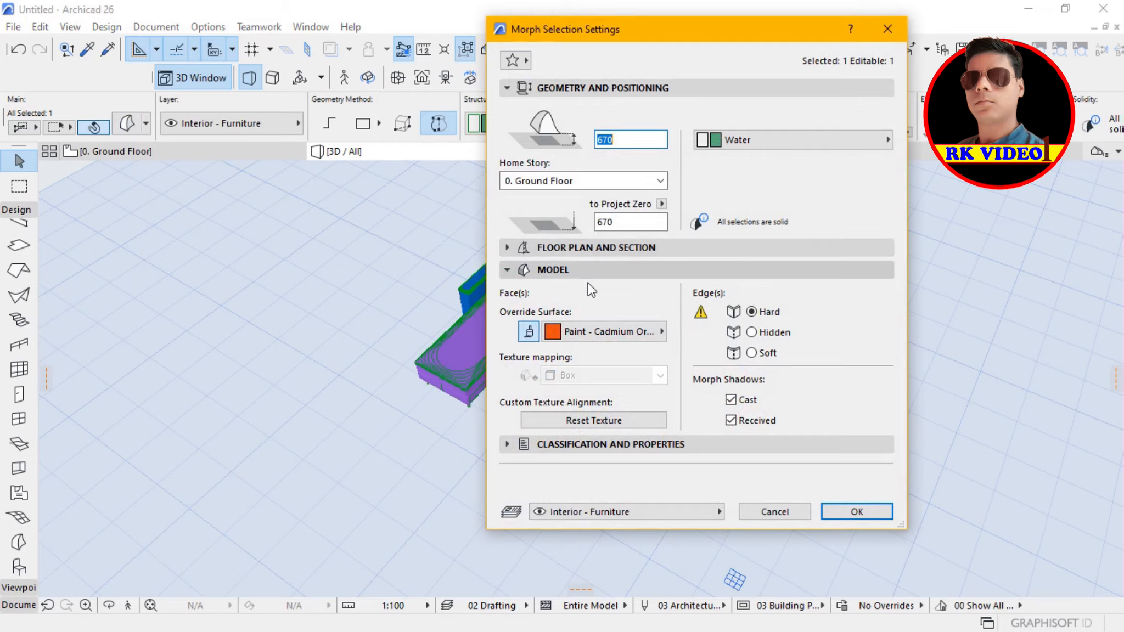
click(588, 331)
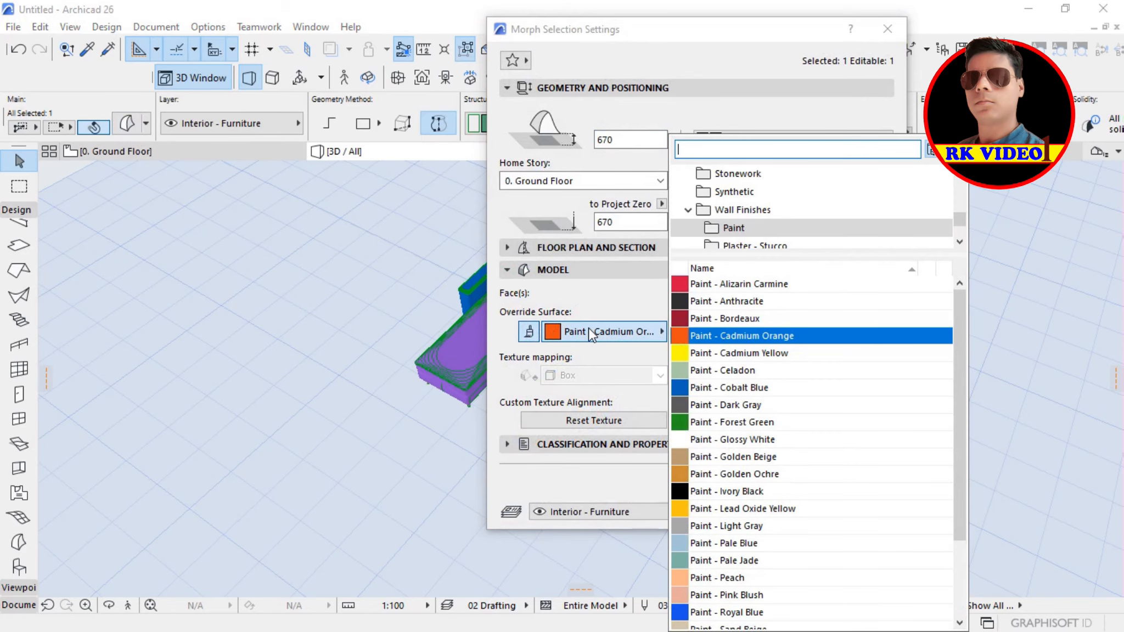
click(757, 300)
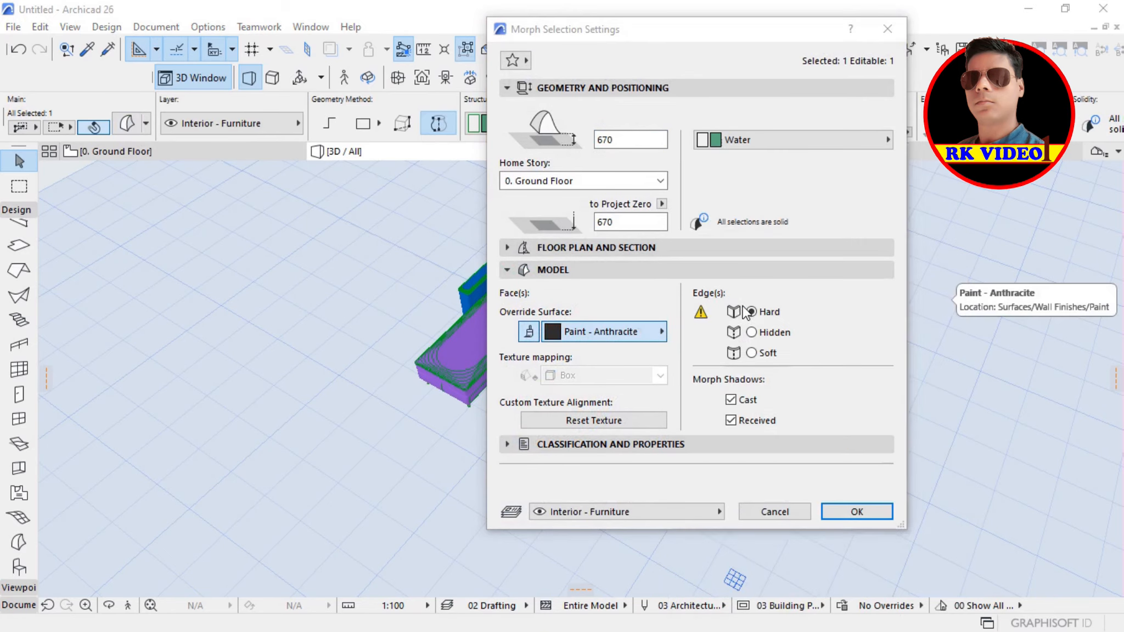
click(848, 514)
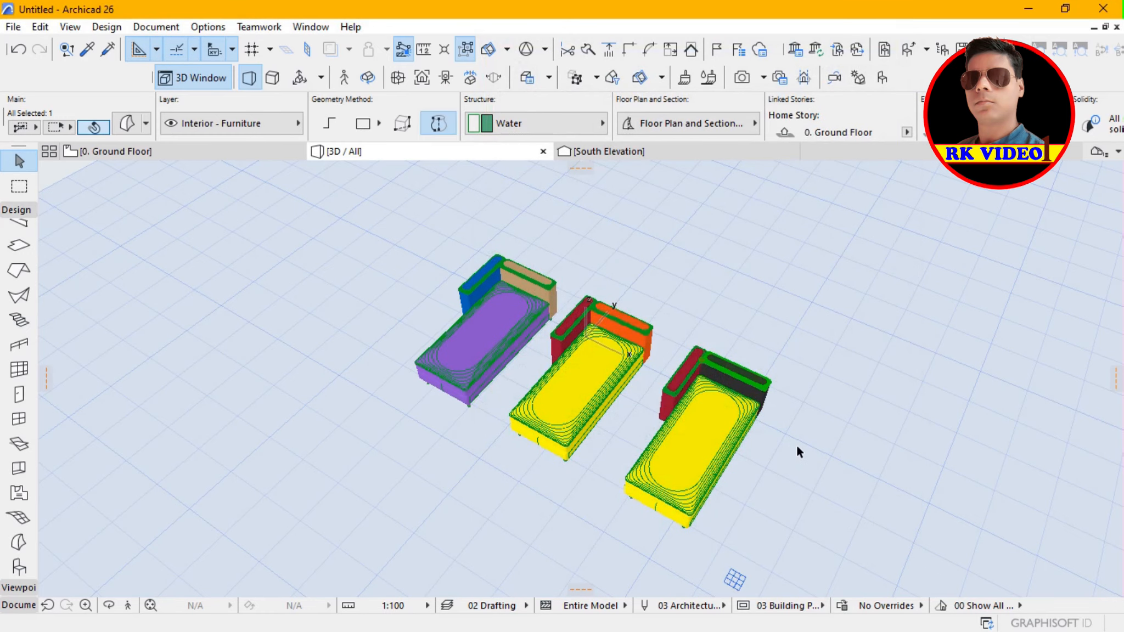
key(Escape)
Step: Set the override surface of the top morph on the rightmost daybed's red armrest to Paint - Dark Gray and clear the selection
click(687, 382)
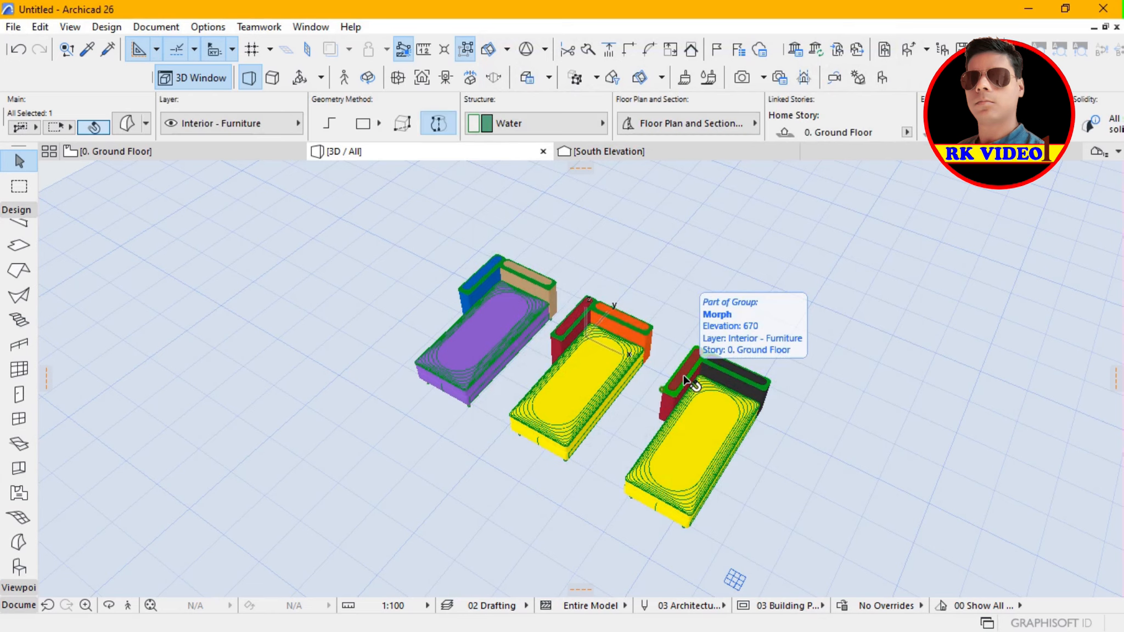
click(127, 125)
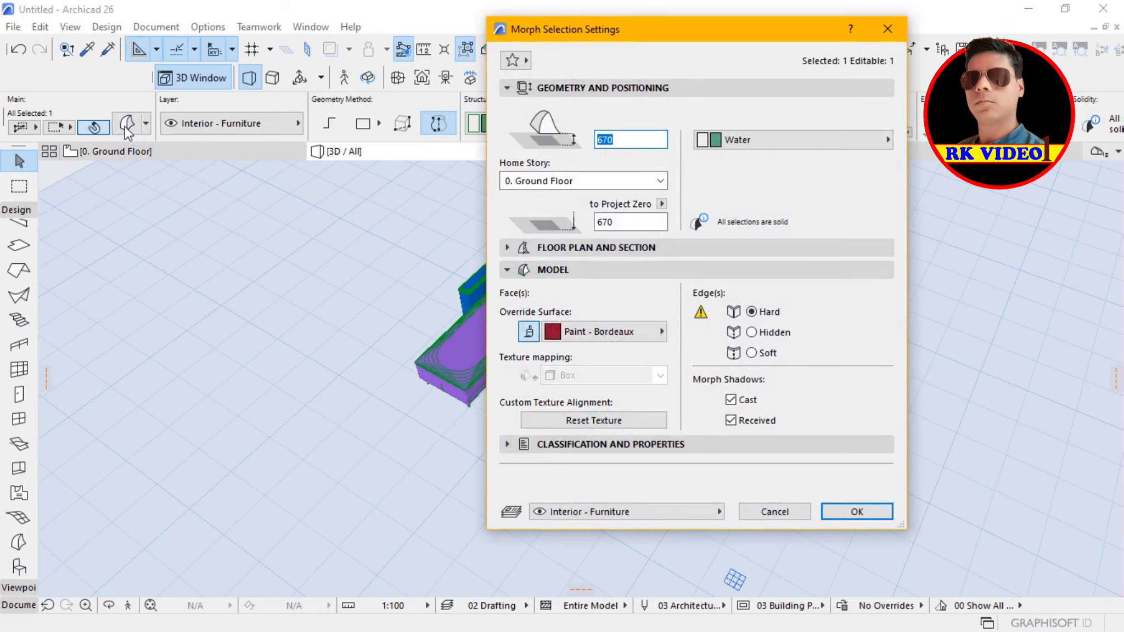
click(605, 336)
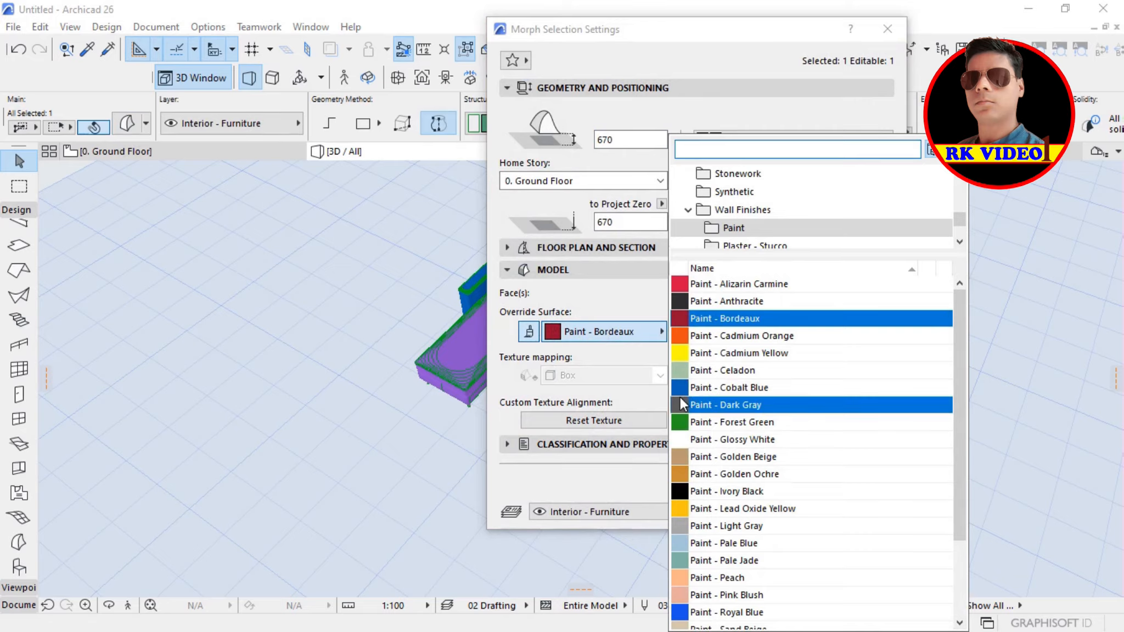
click(724, 406)
click(857, 511)
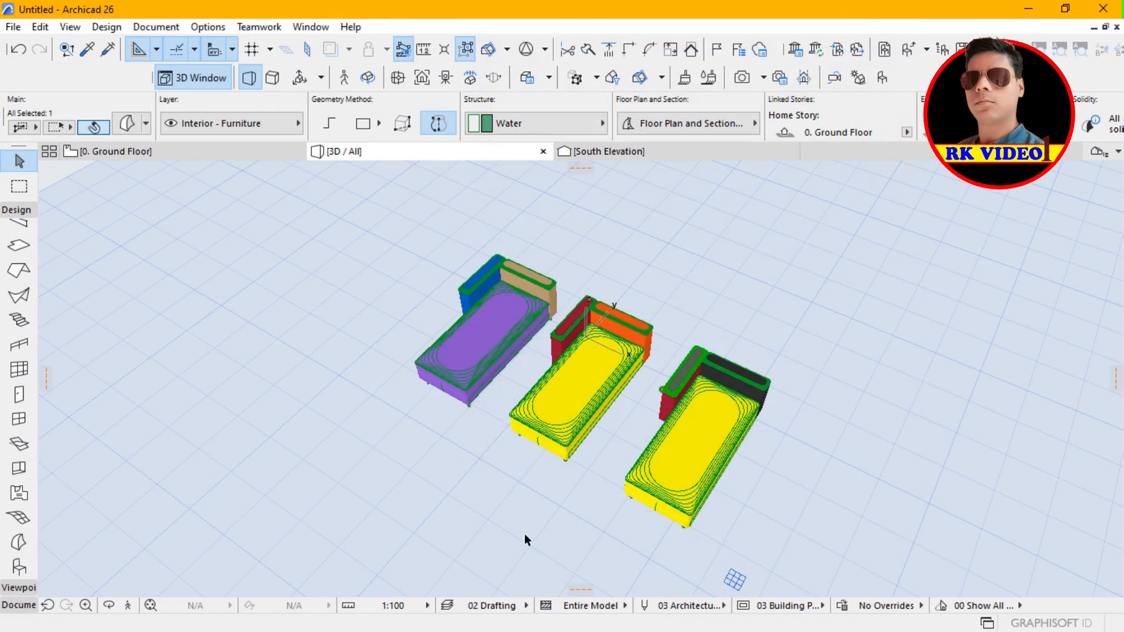
key(Escape)
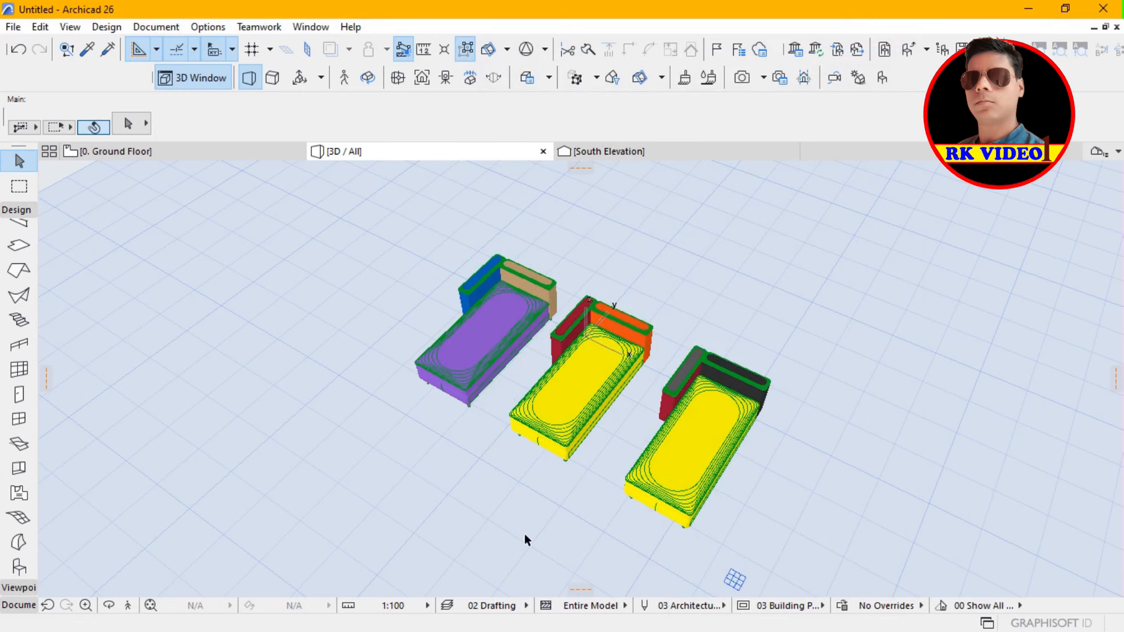
click(524, 534)
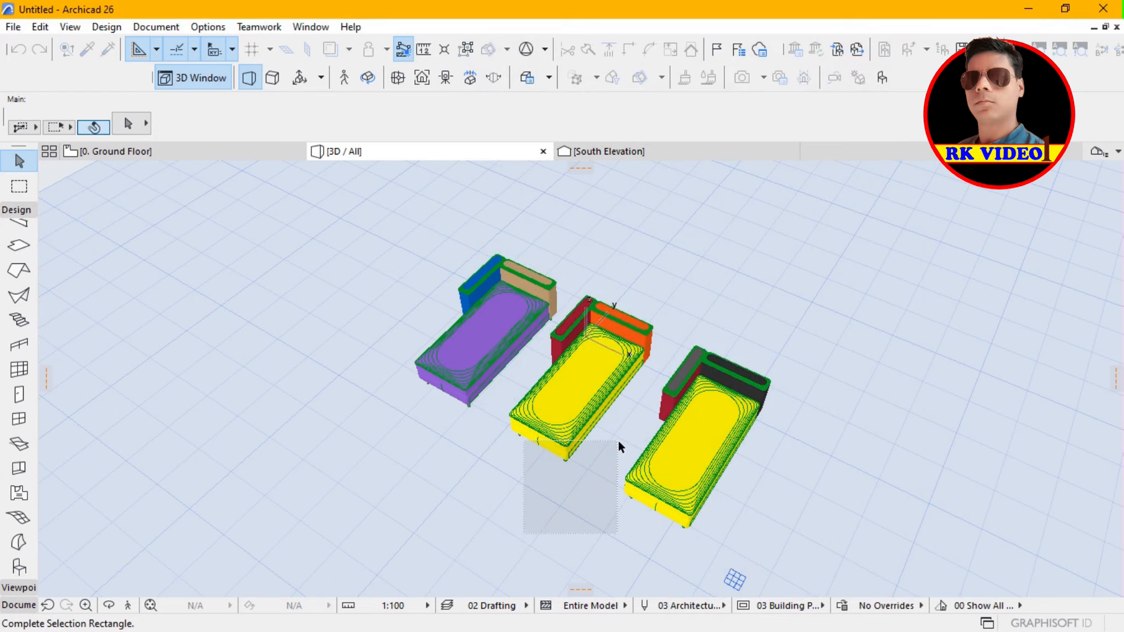
click(570, 516)
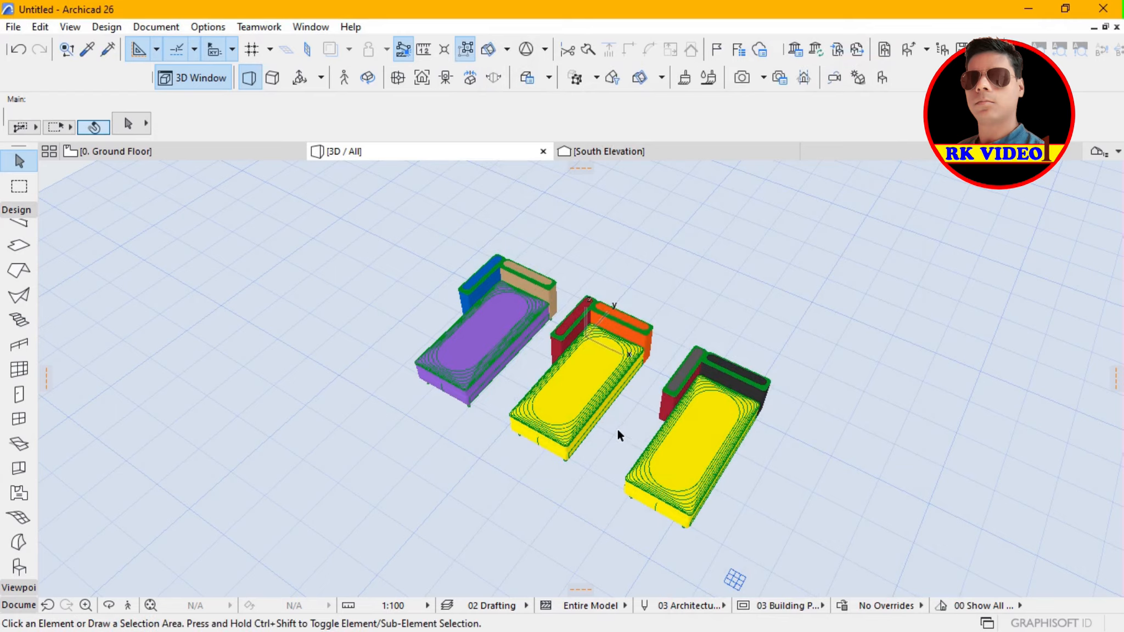
Step: Set the override surface of the rightmost daybed's red armrest body morph to Paint - Dark Gray
click(668, 406)
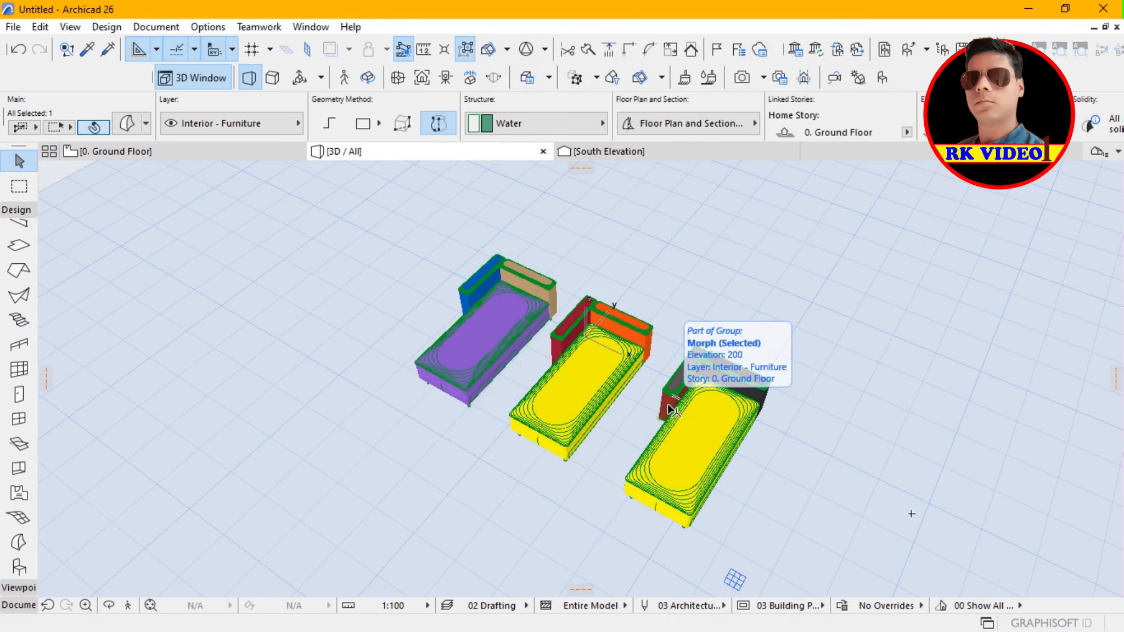
click(128, 126)
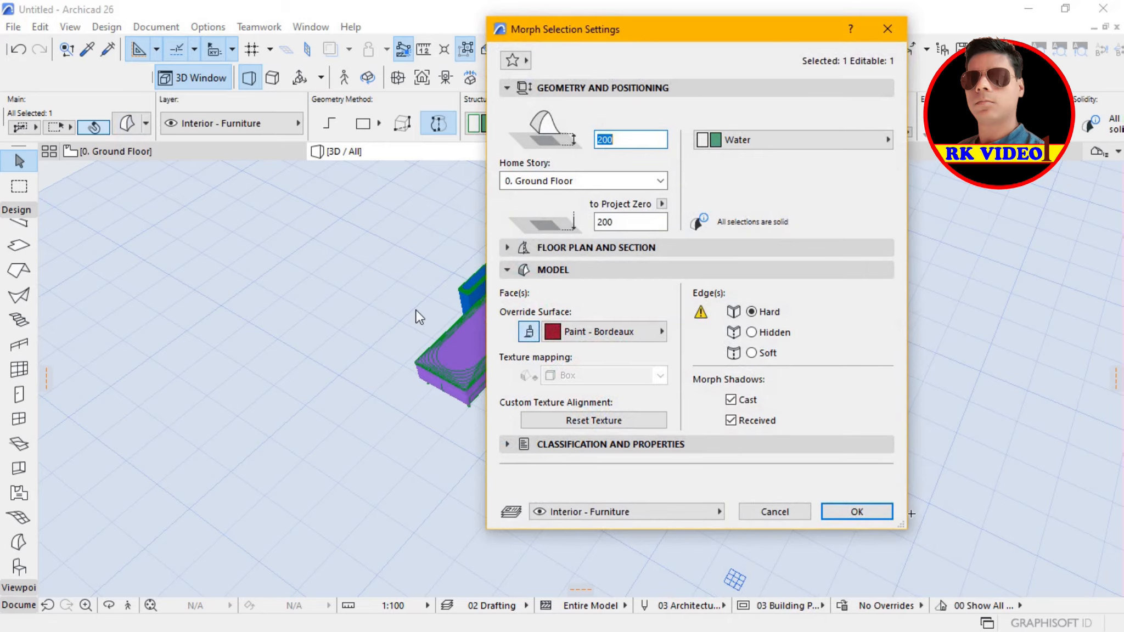
click(606, 336)
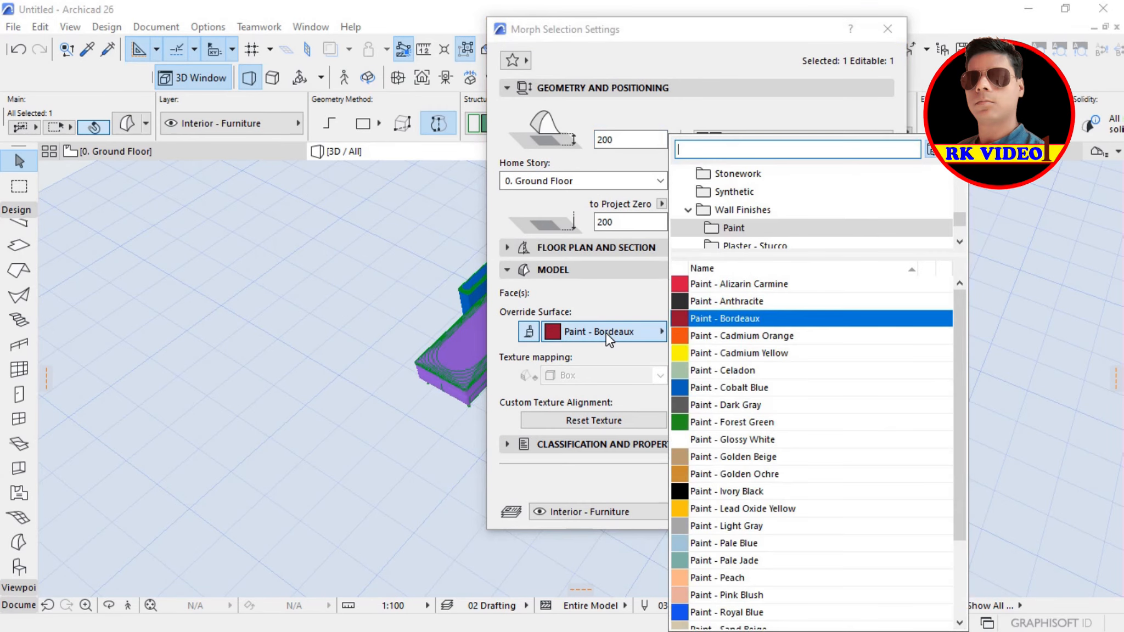
click(727, 406)
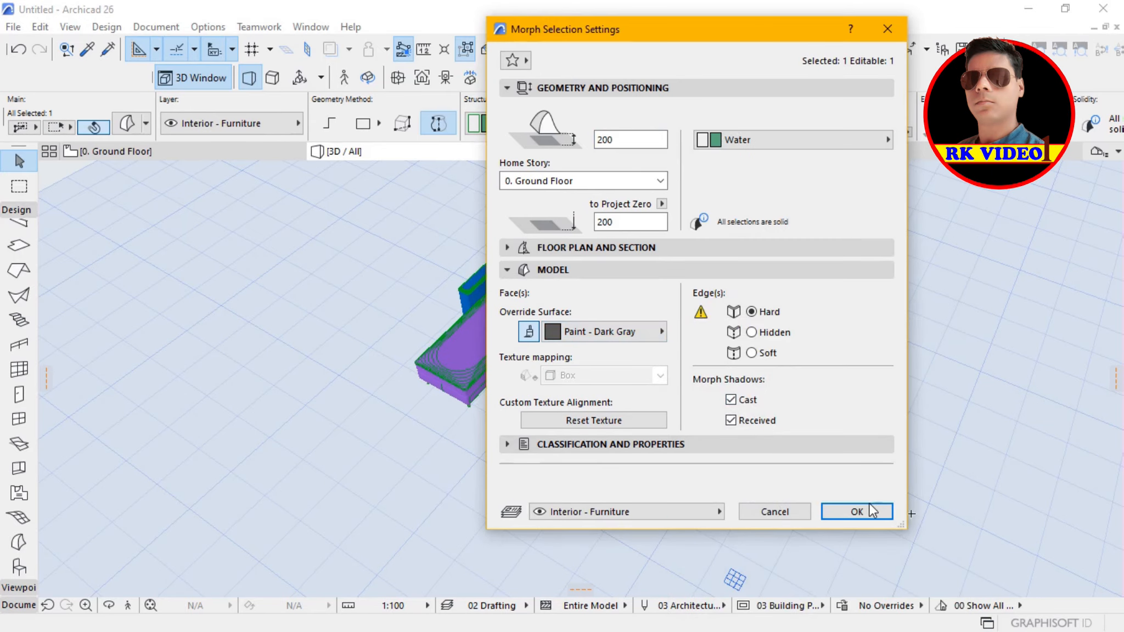
click(858, 512)
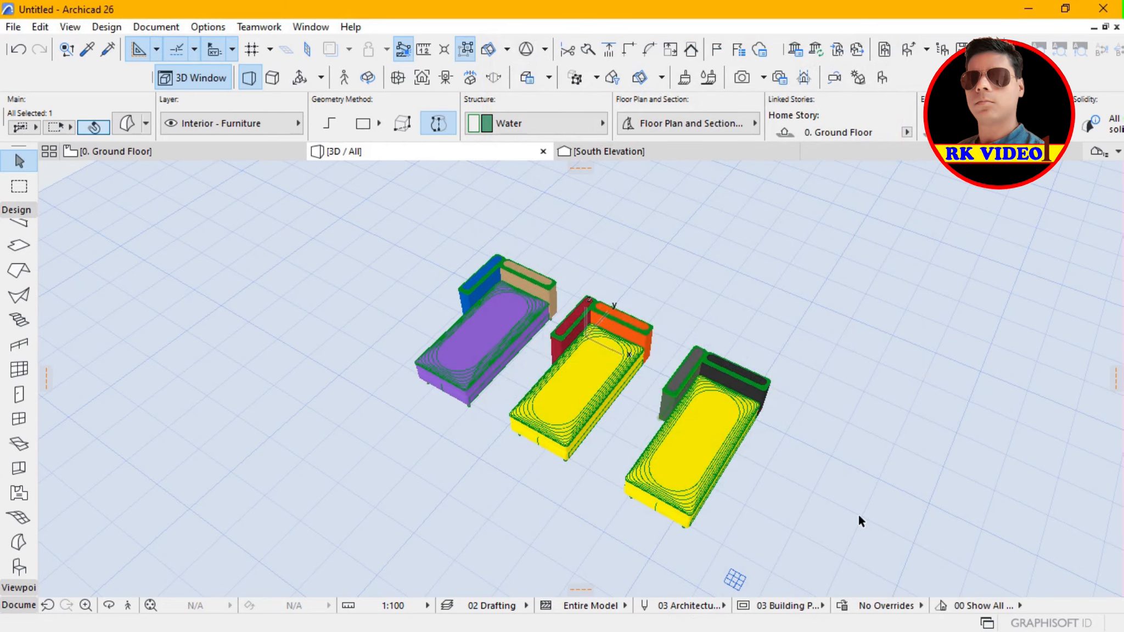
Step: Set the override surface of the rightmost daybed's mattress top morph to Paint - Glossy White
key(o)
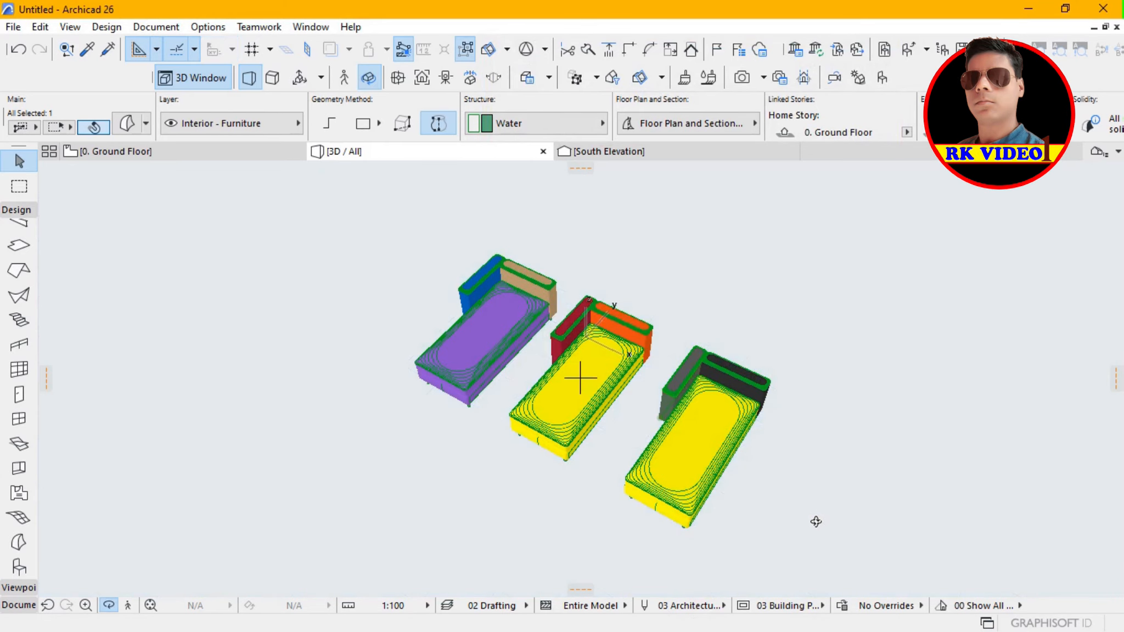
drag(817, 522, 743, 499)
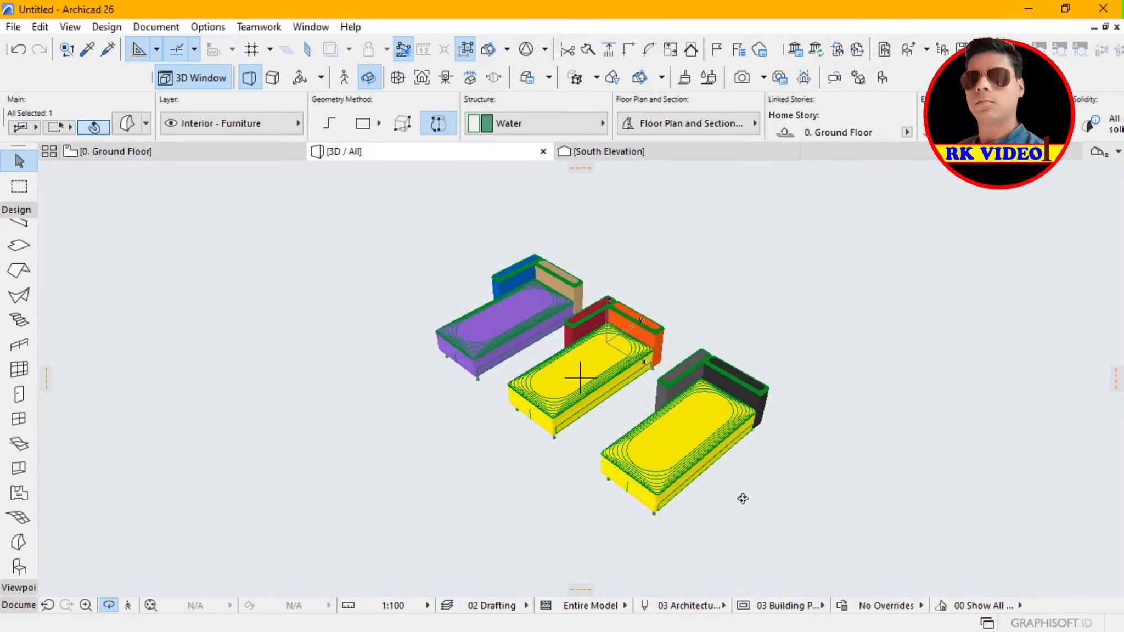
key(Escape)
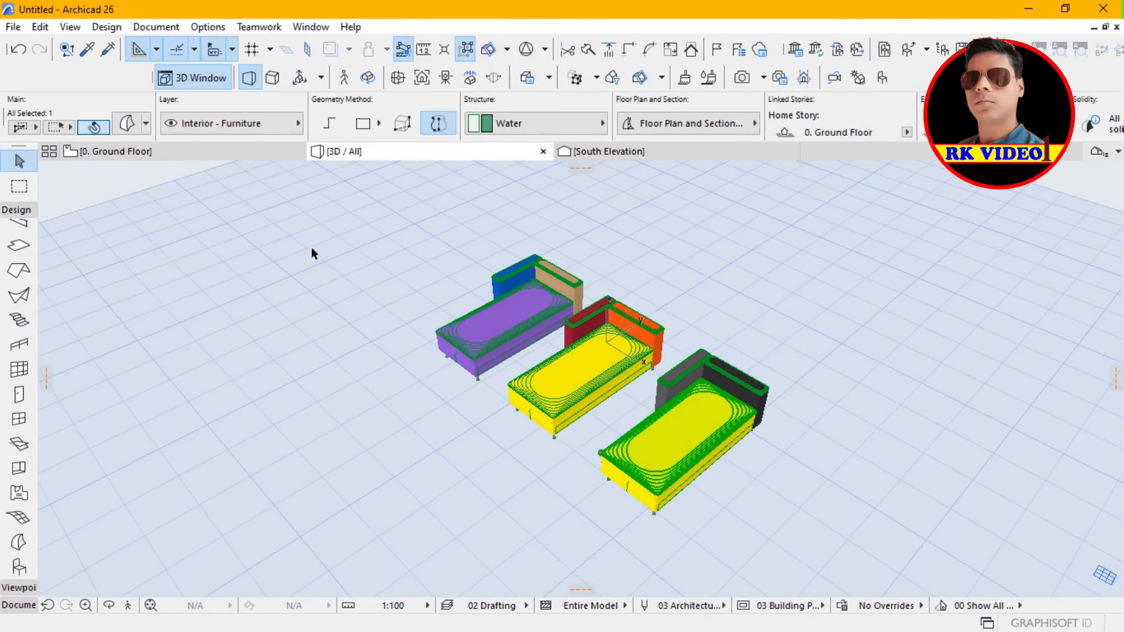
click(125, 124)
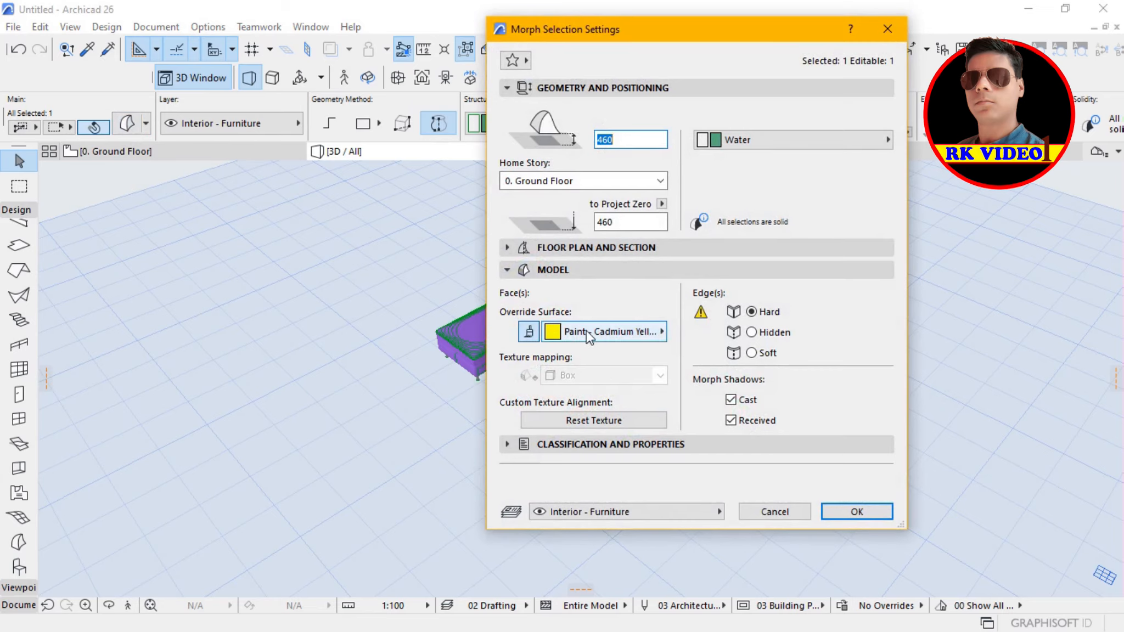
click(619, 334)
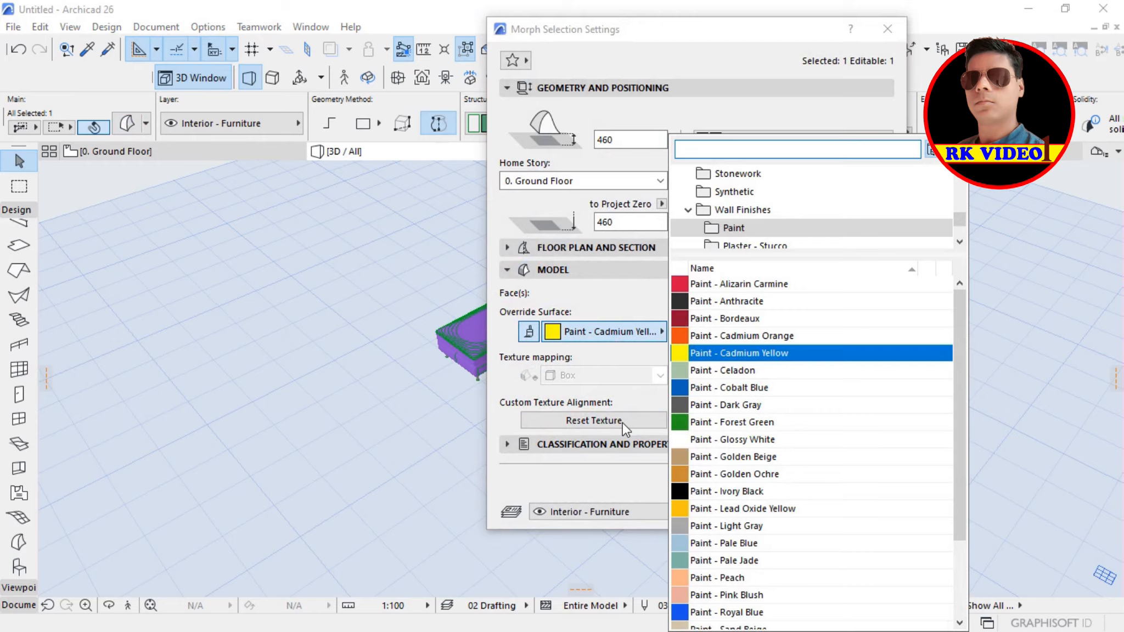
click(730, 441)
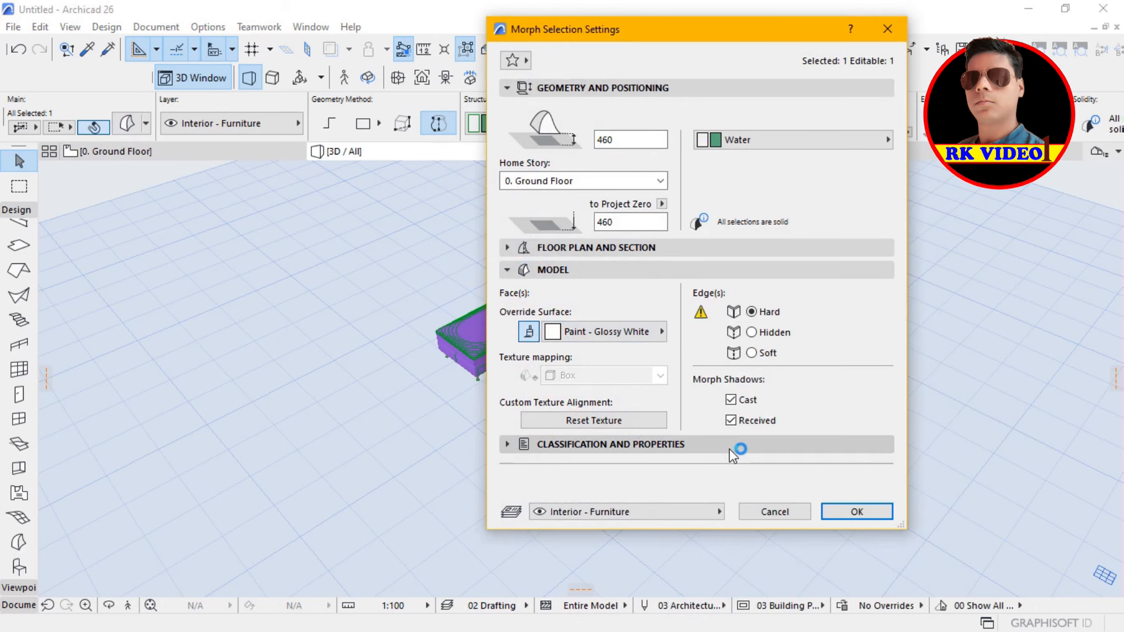
click(873, 510)
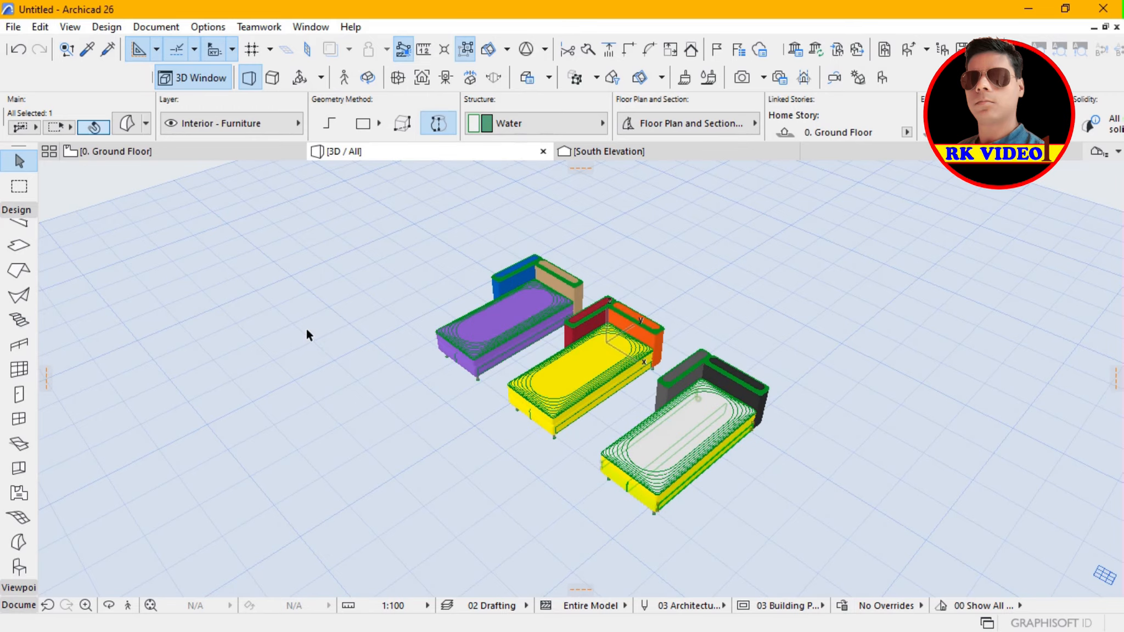
Step: Set the override surface of the rightmost daybed's lower base morph to Paint - Glossy White
click(129, 123)
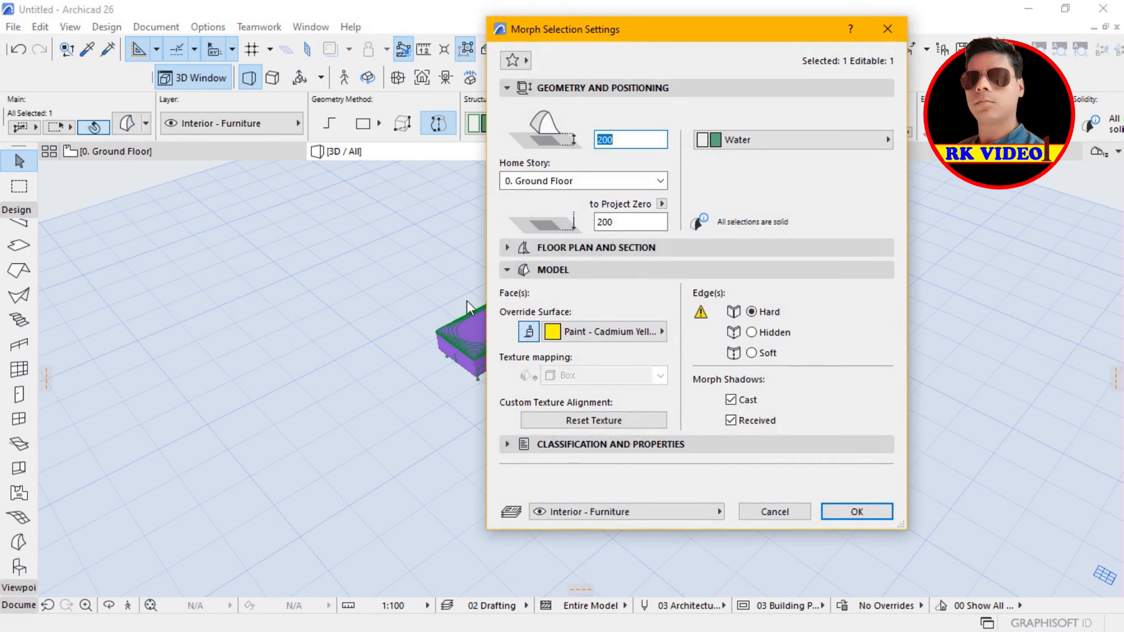
click(610, 336)
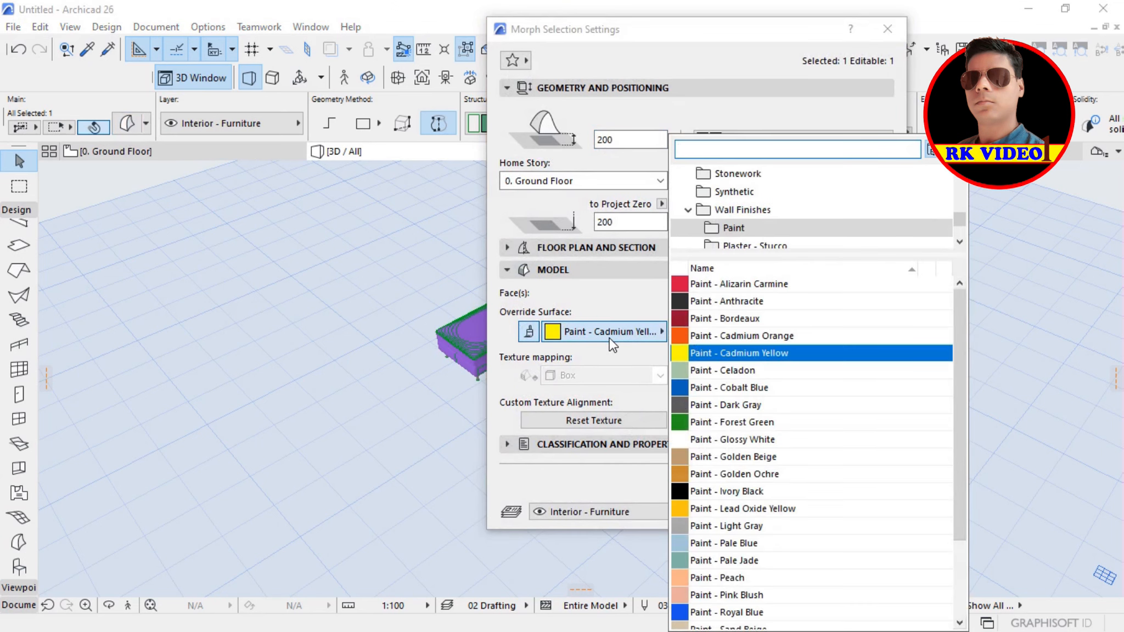
click(724, 439)
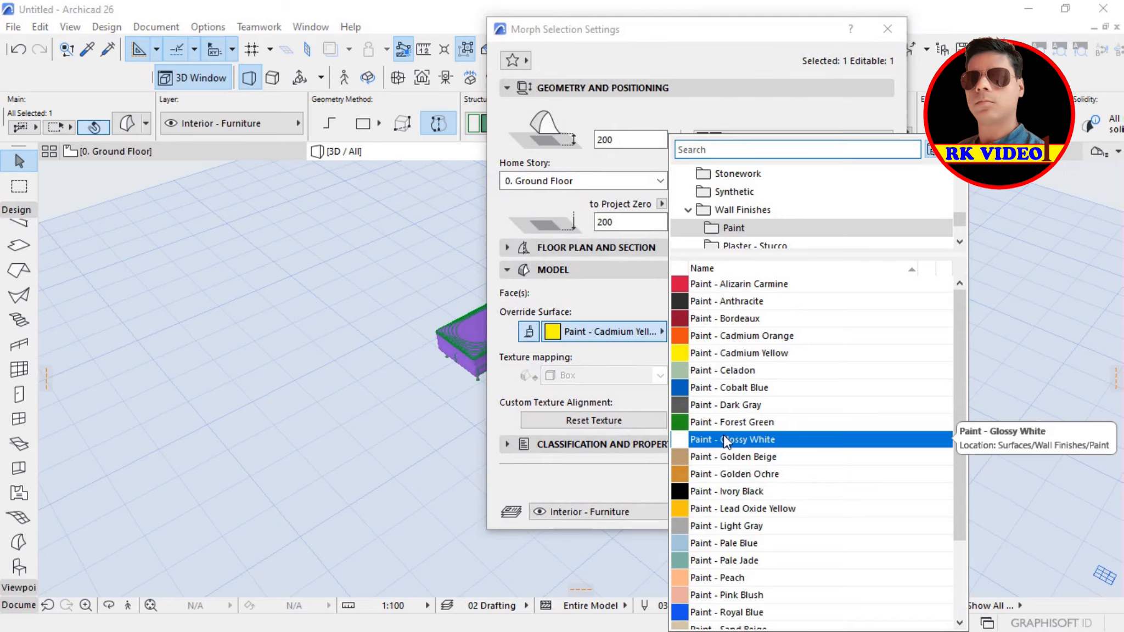
click(864, 512)
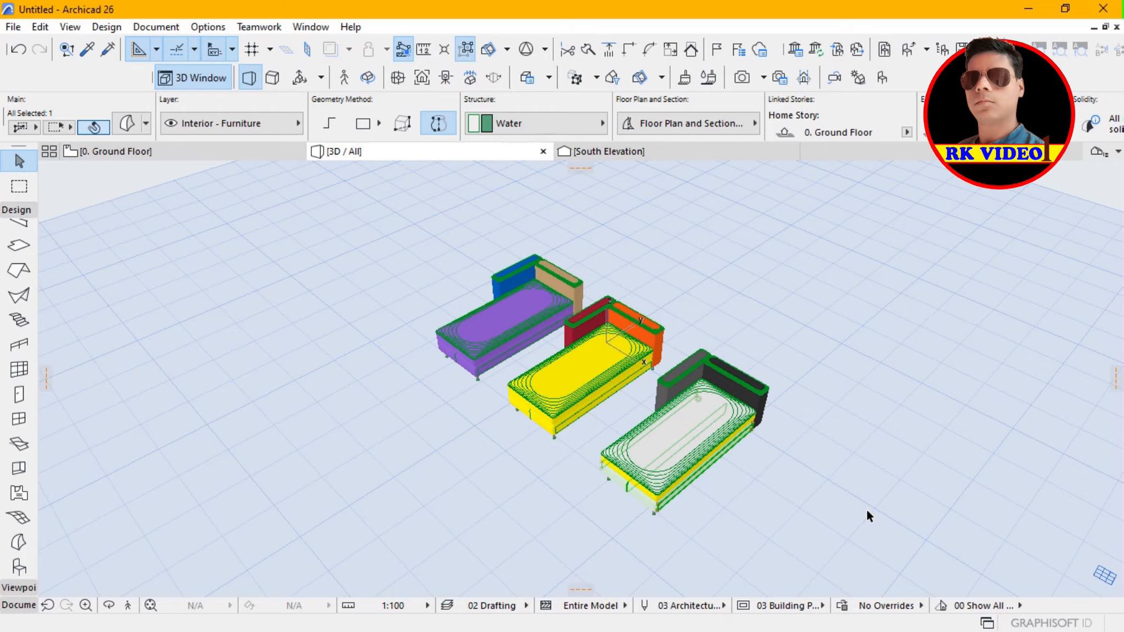
key(o)
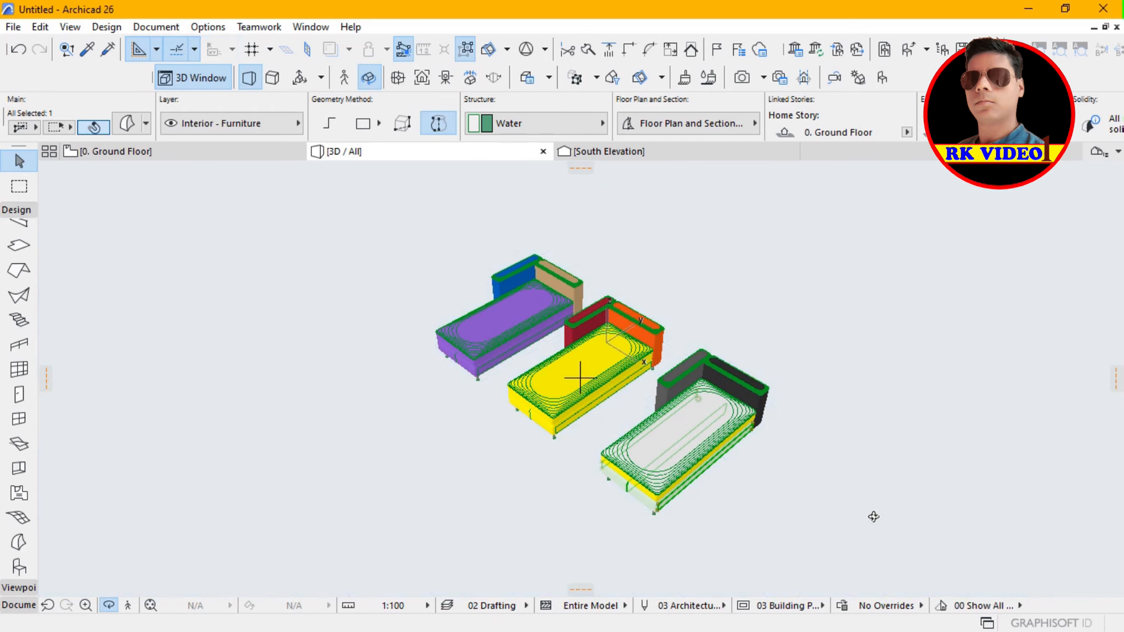
drag(784, 507, 797, 411)
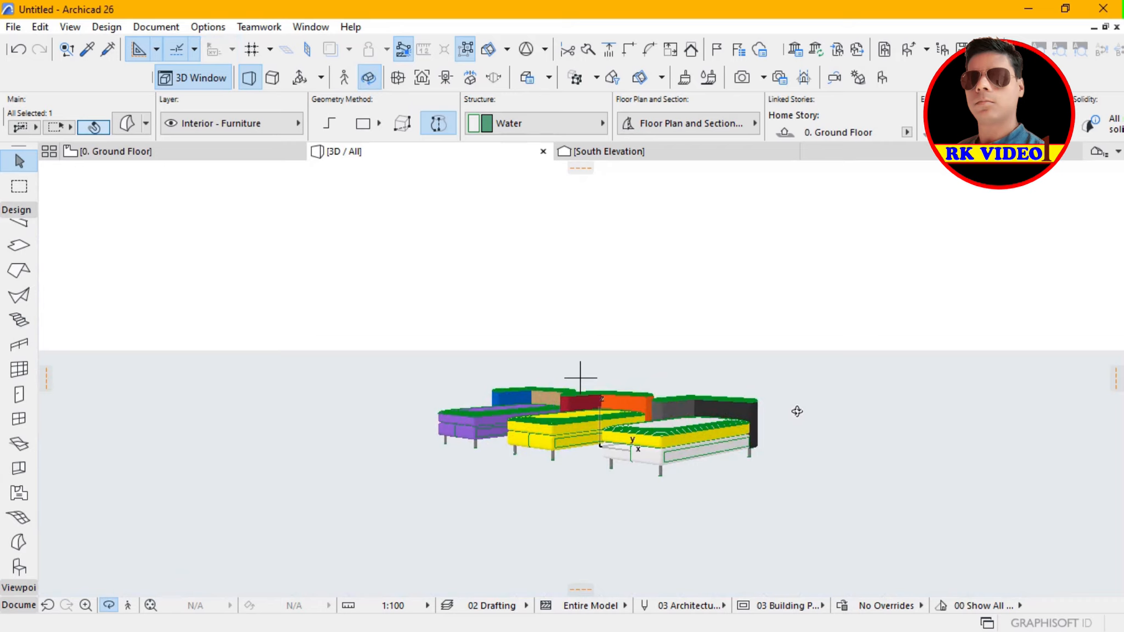
key(o)
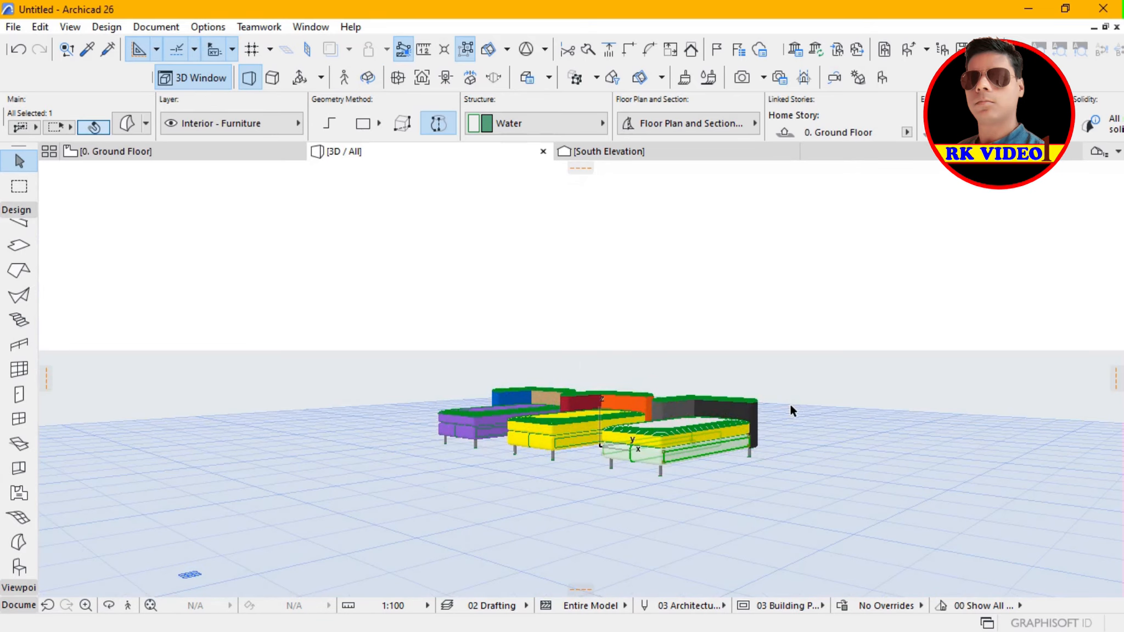
key(o)
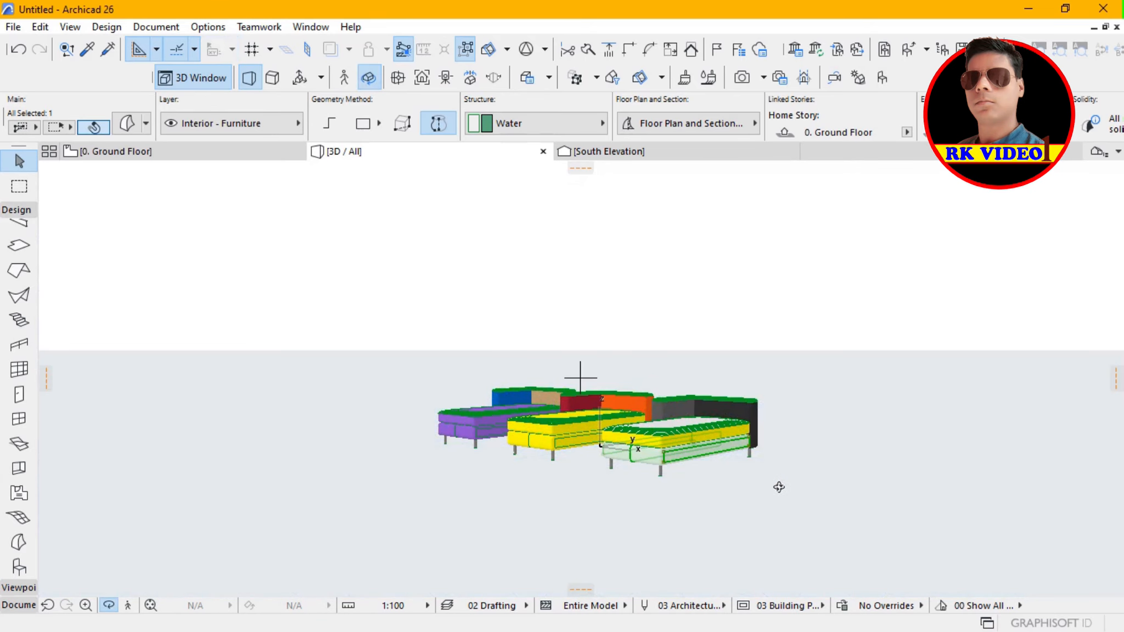
drag(818, 409, 754, 493)
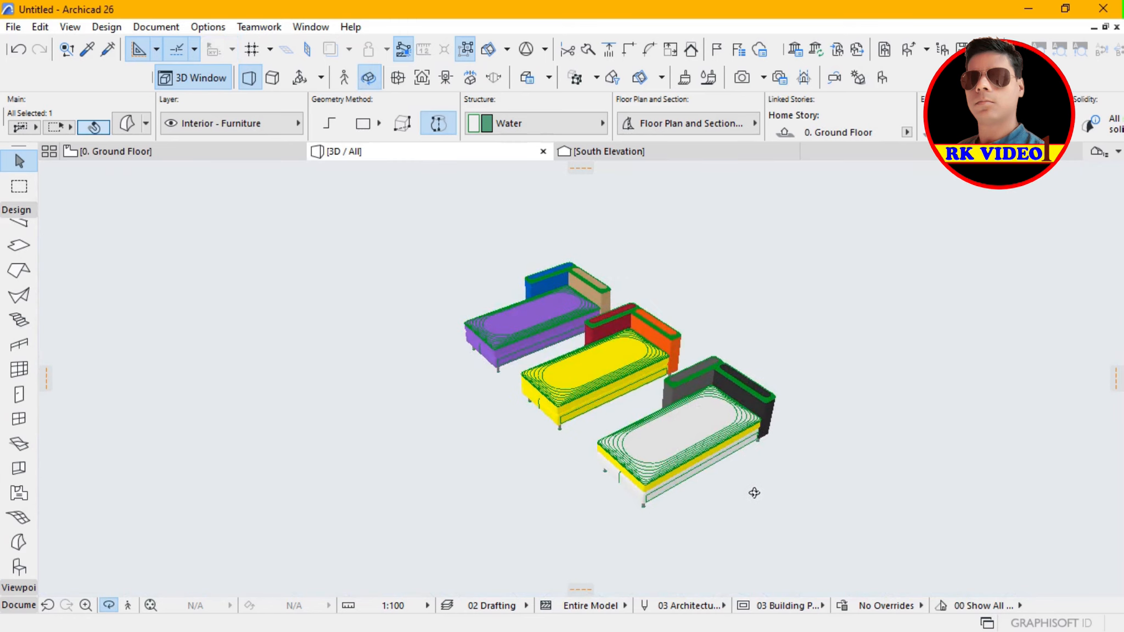
key(o)
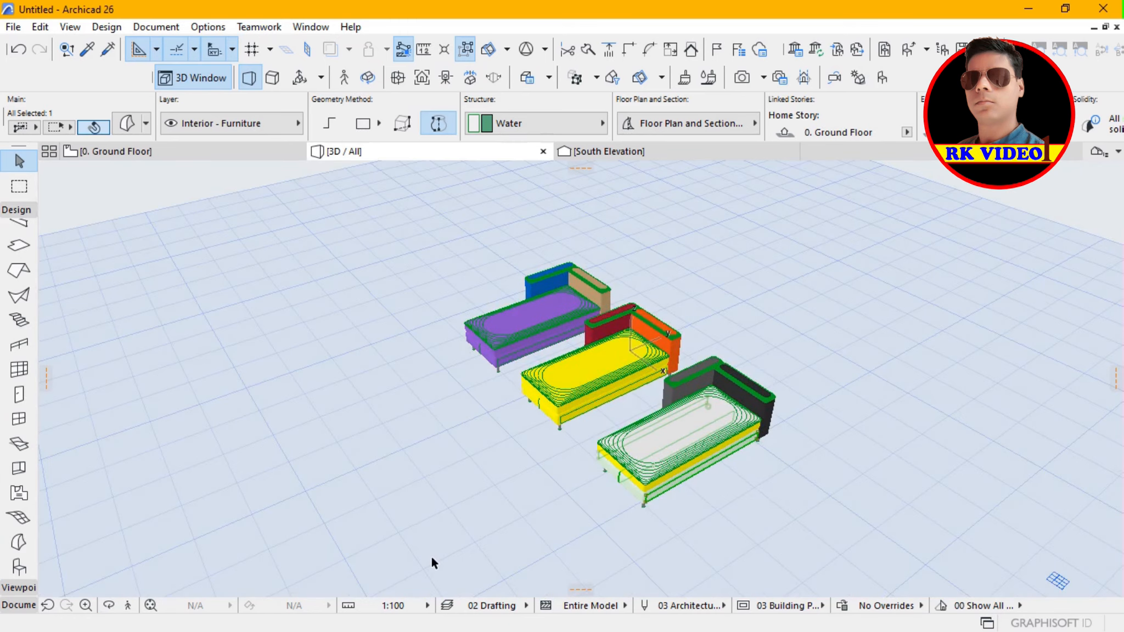
click(150, 606)
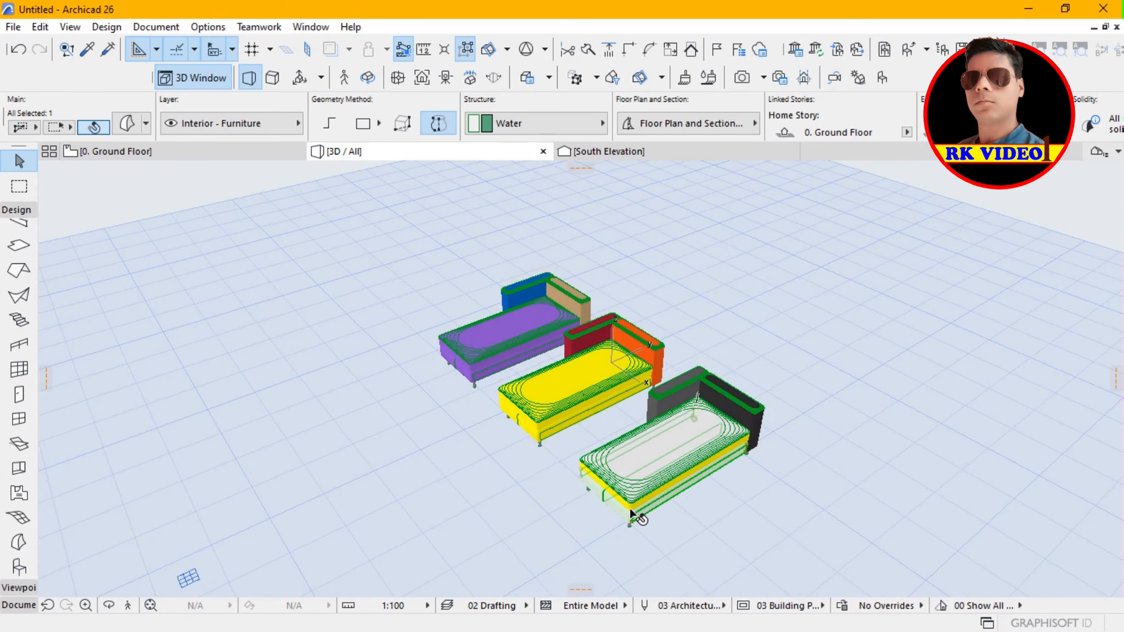
key(Escape)
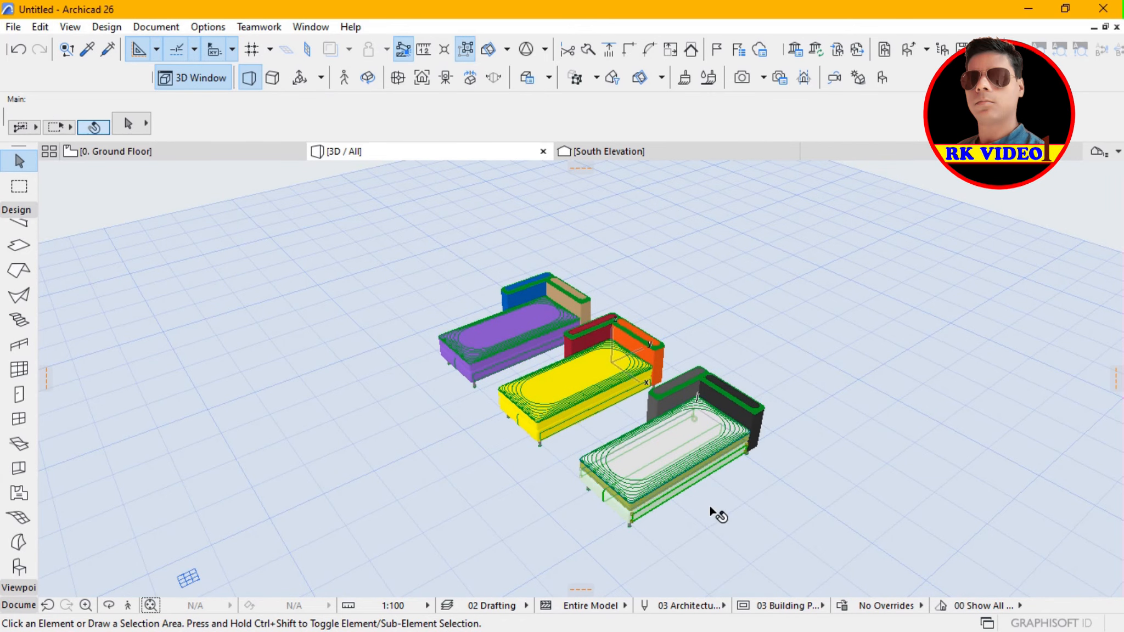
click(673, 486)
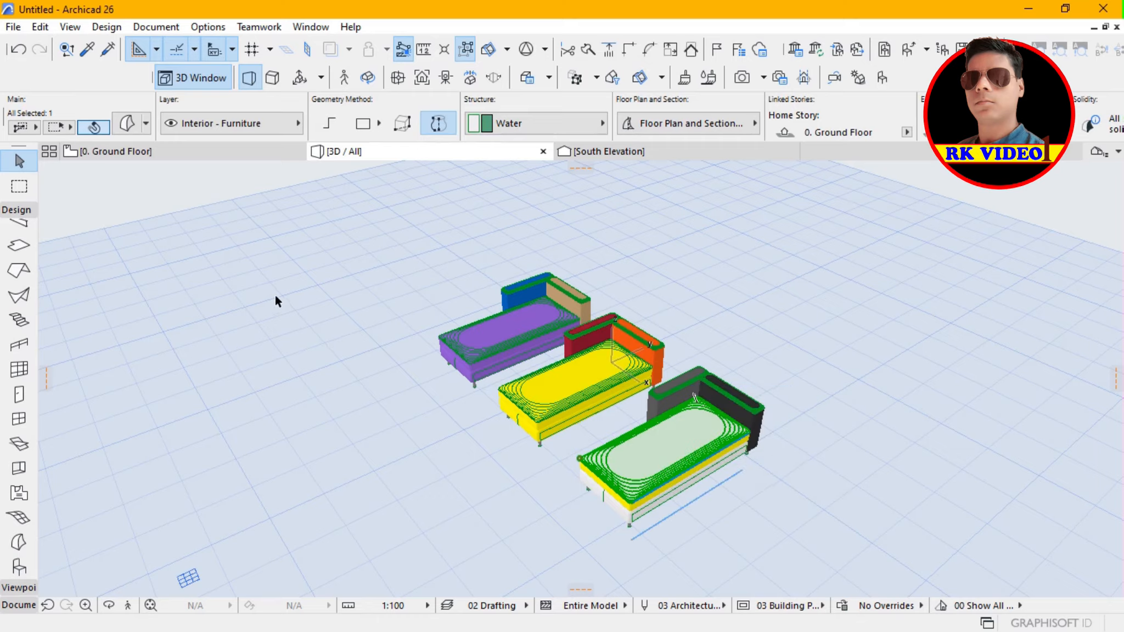
click(126, 124)
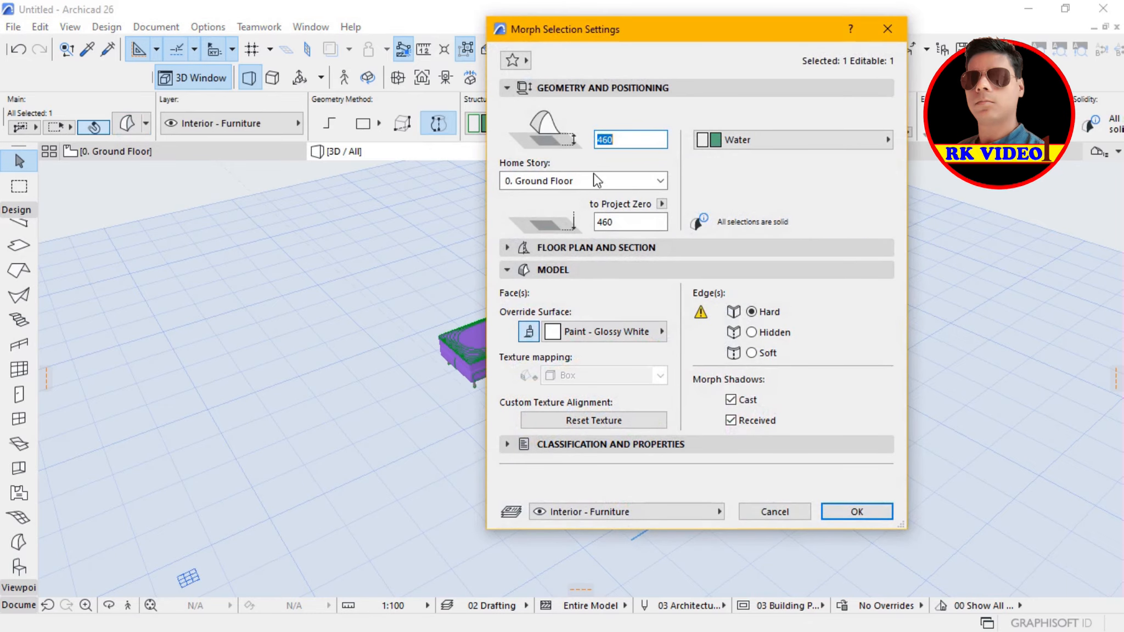
click(888, 25)
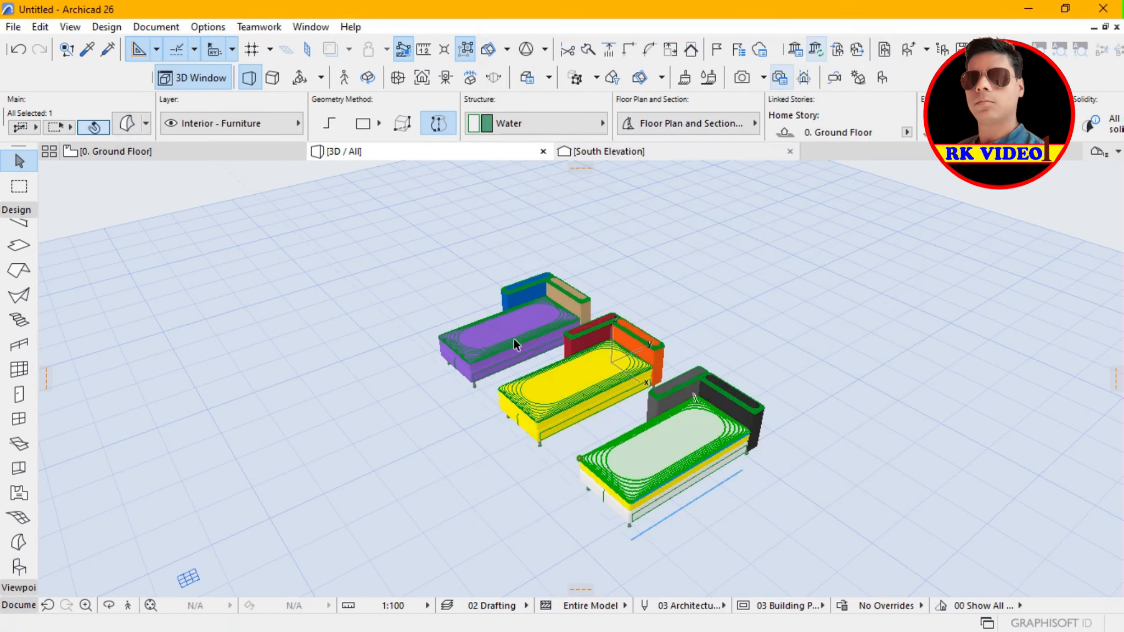
Step: Set the override surface of the yellow mattress-side morph on the rightmost daybed to Paint - Glossy White
click(85, 605)
click(806, 394)
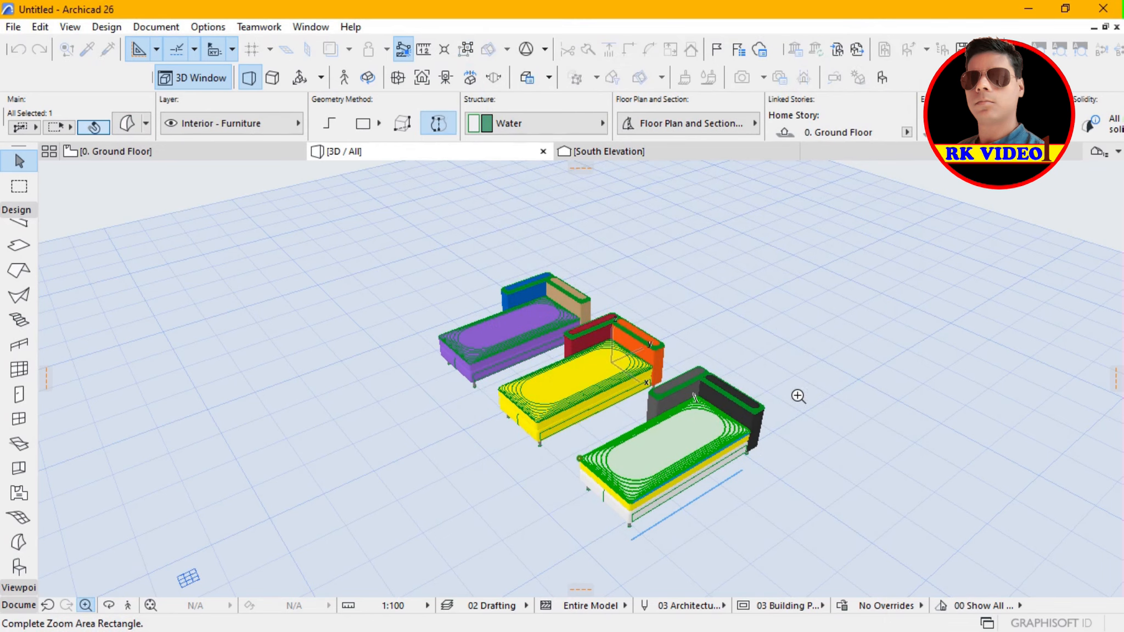
click(549, 550)
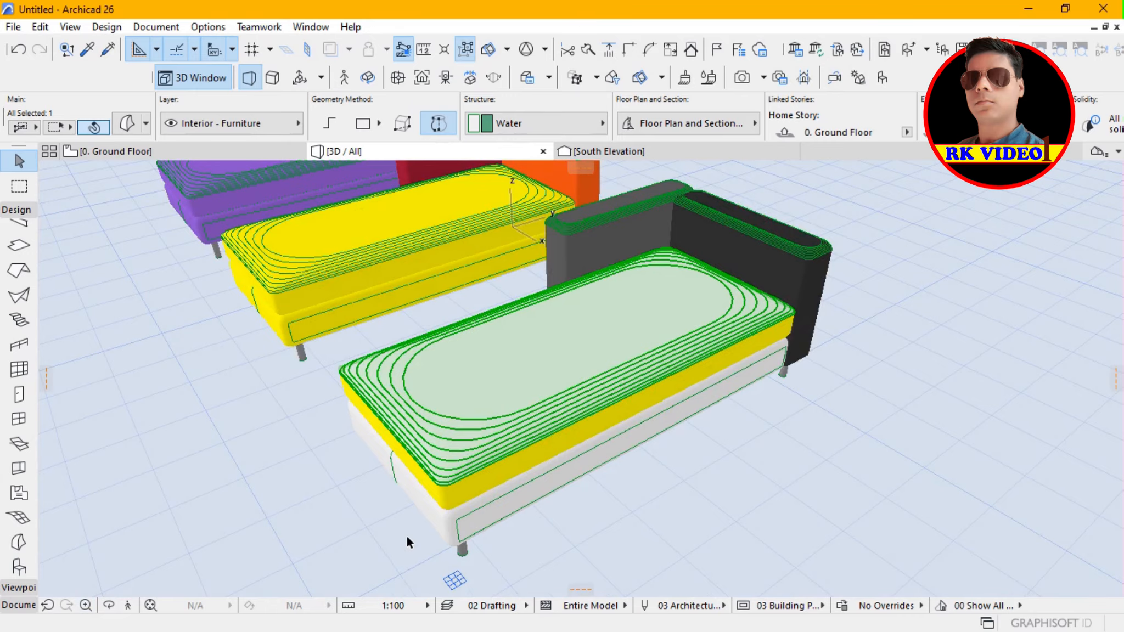
click(462, 498)
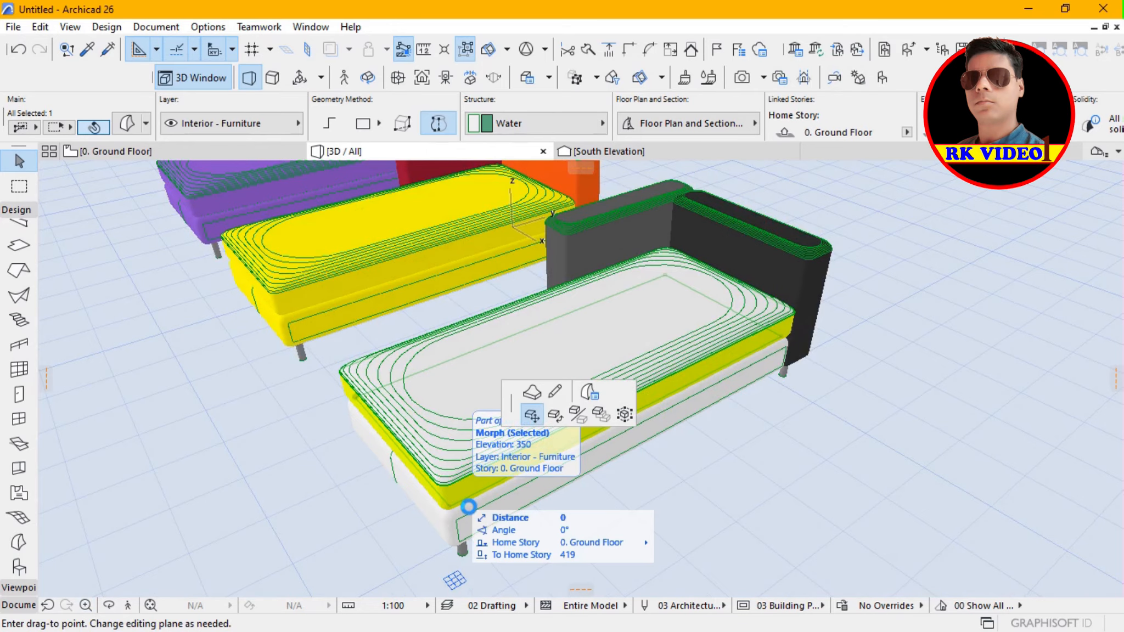
key(Escape)
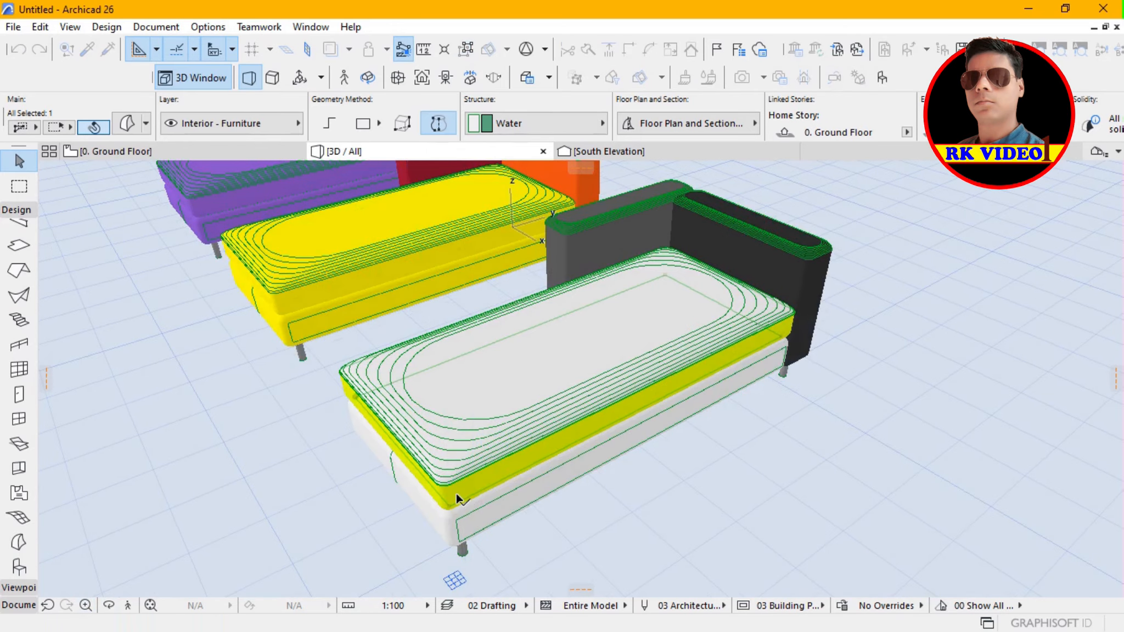
key(Escape)
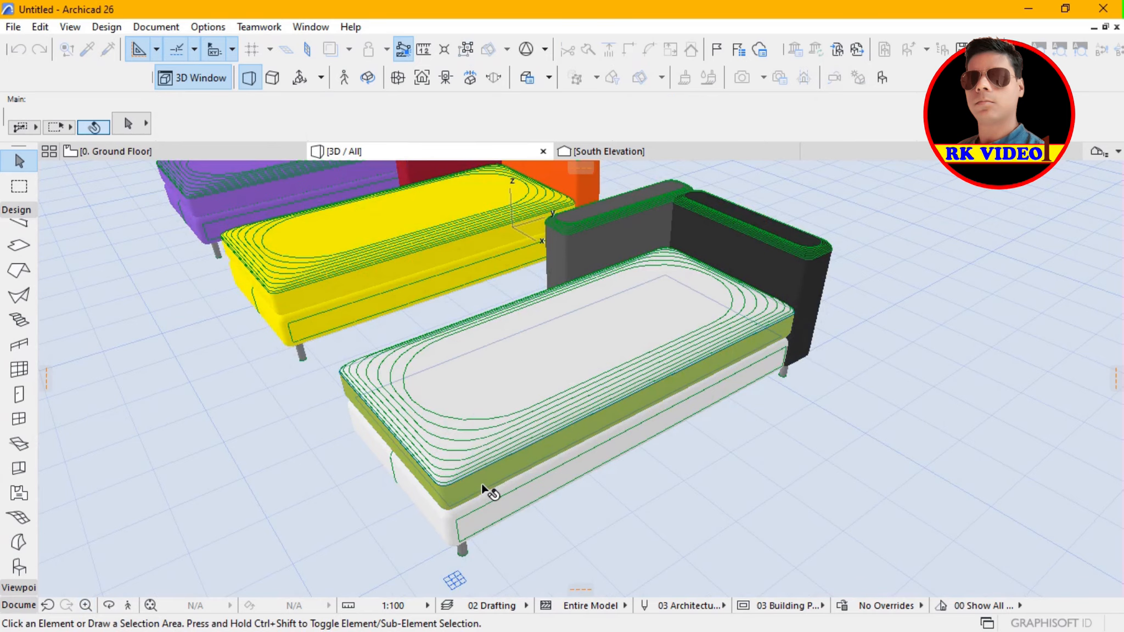
click(481, 483)
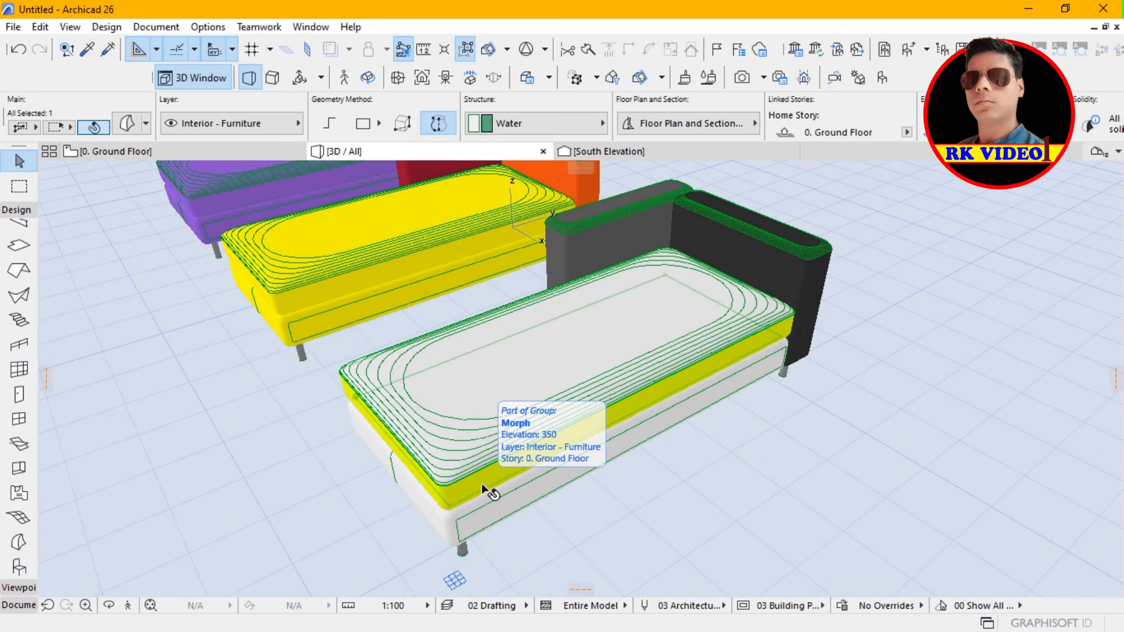
click(127, 126)
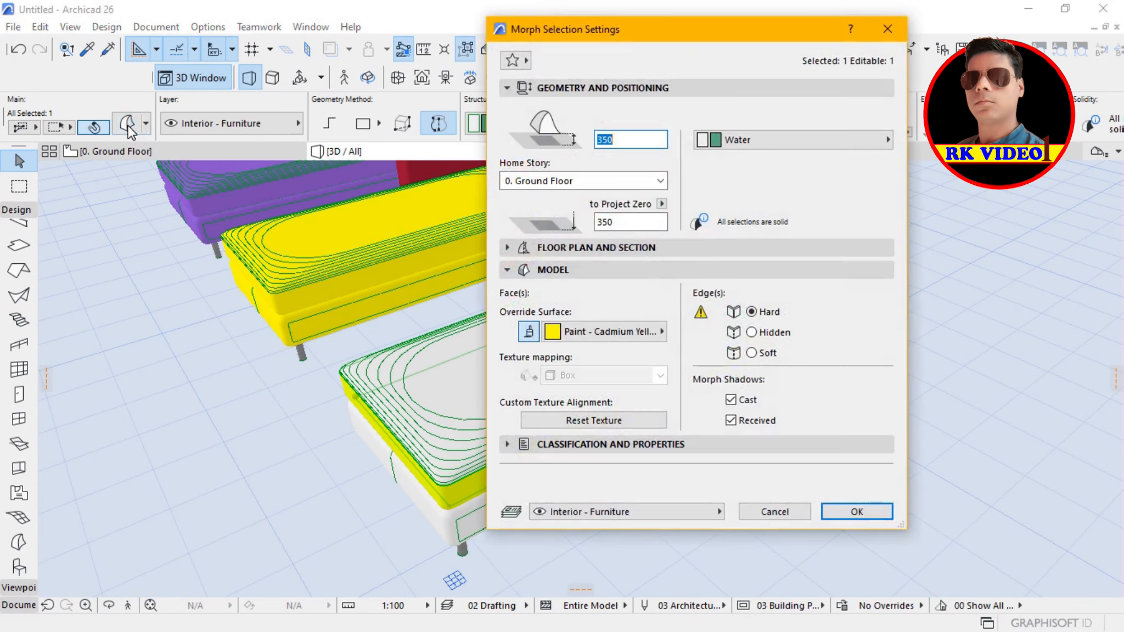
click(620, 337)
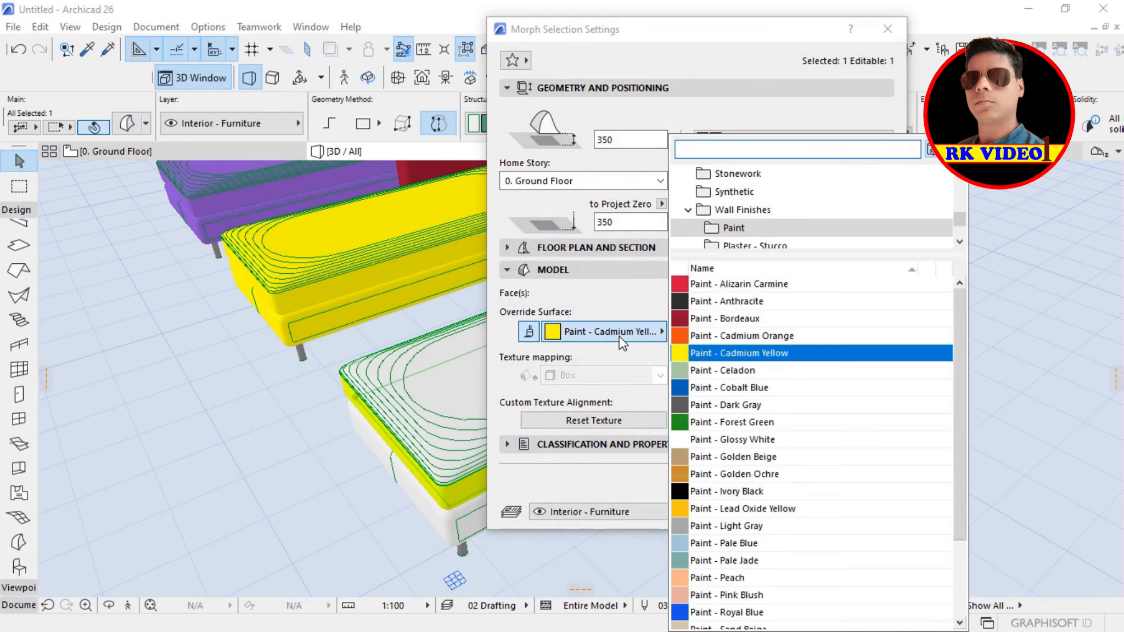
click(737, 440)
click(860, 511)
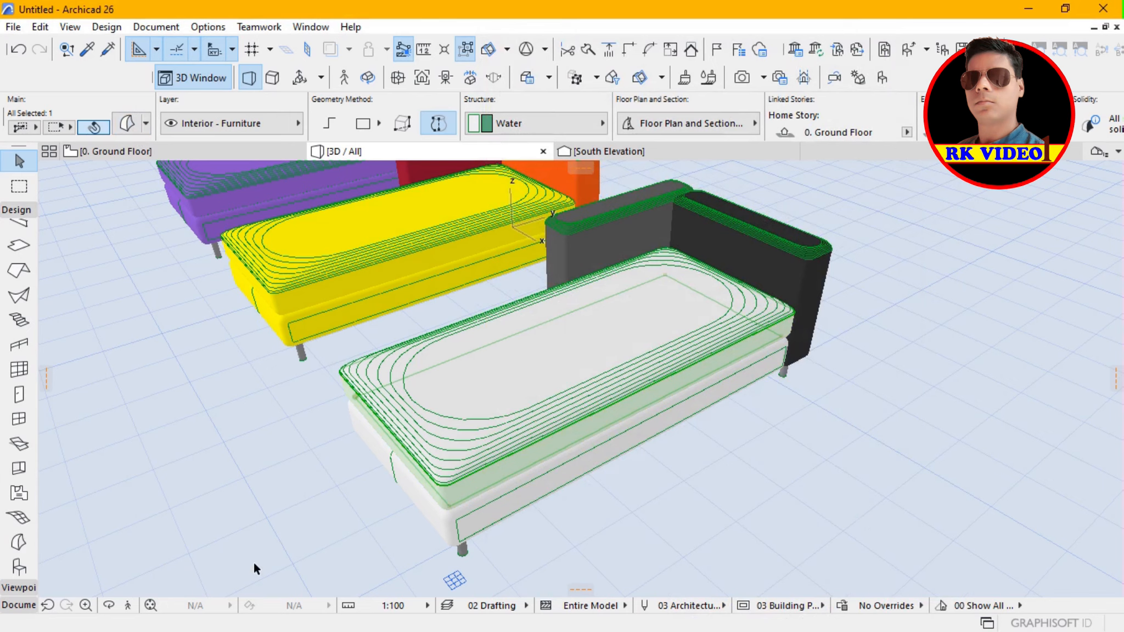
Step: Examine the colour schemes of all three daybeds in 3D from above and from an oblique angle
click(150, 606)
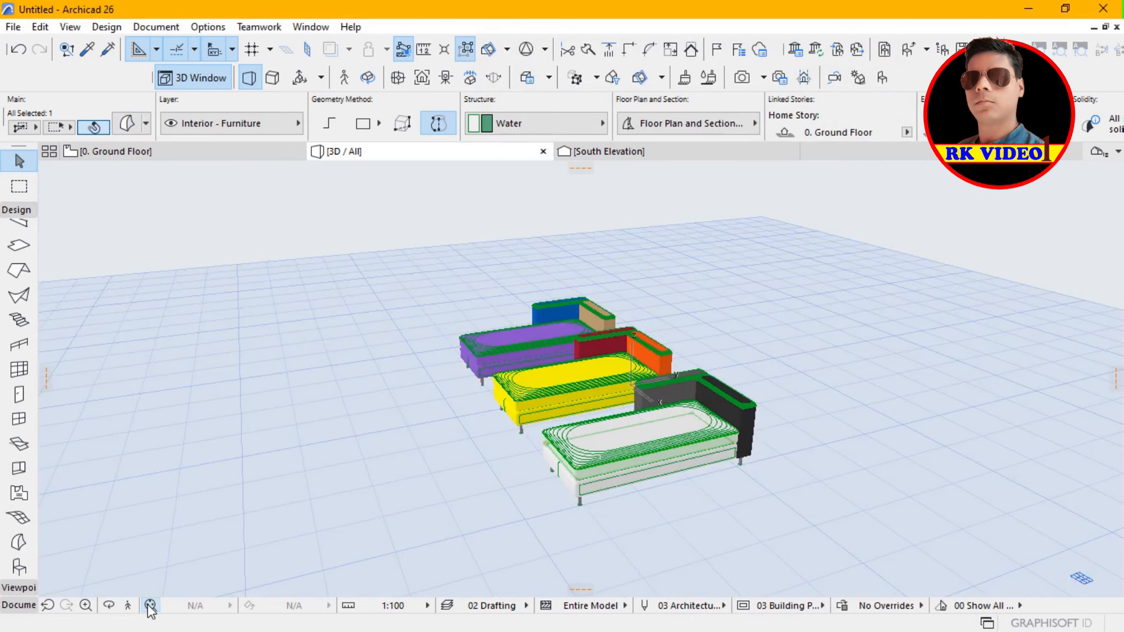
key(o)
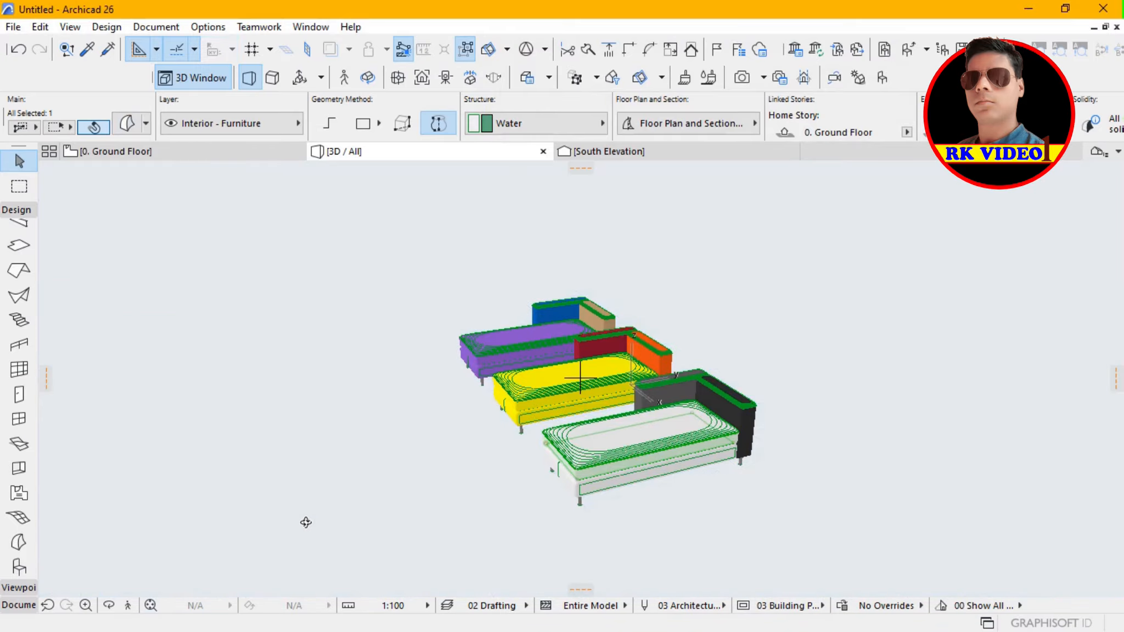
drag(442, 349, 744, 430)
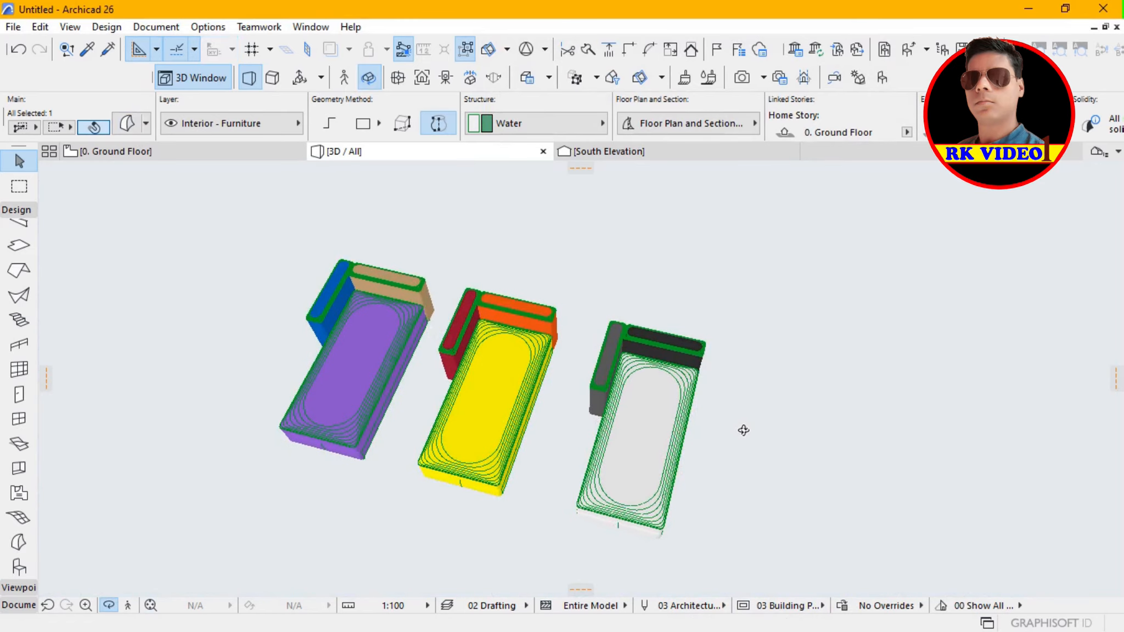
click(87, 605)
click(86, 606)
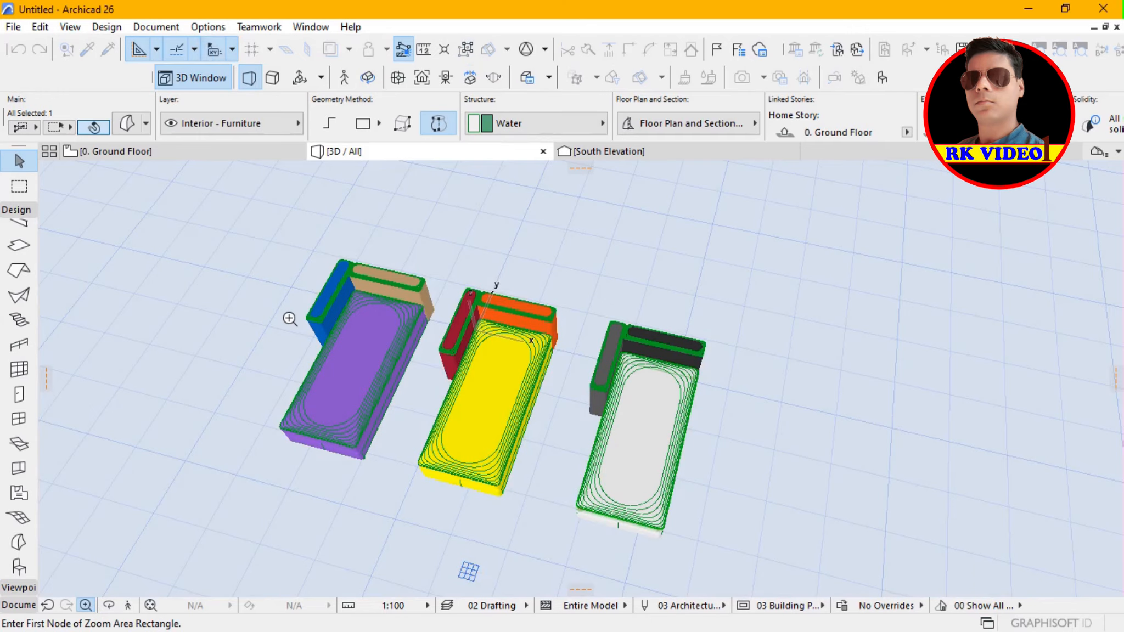
click(256, 223)
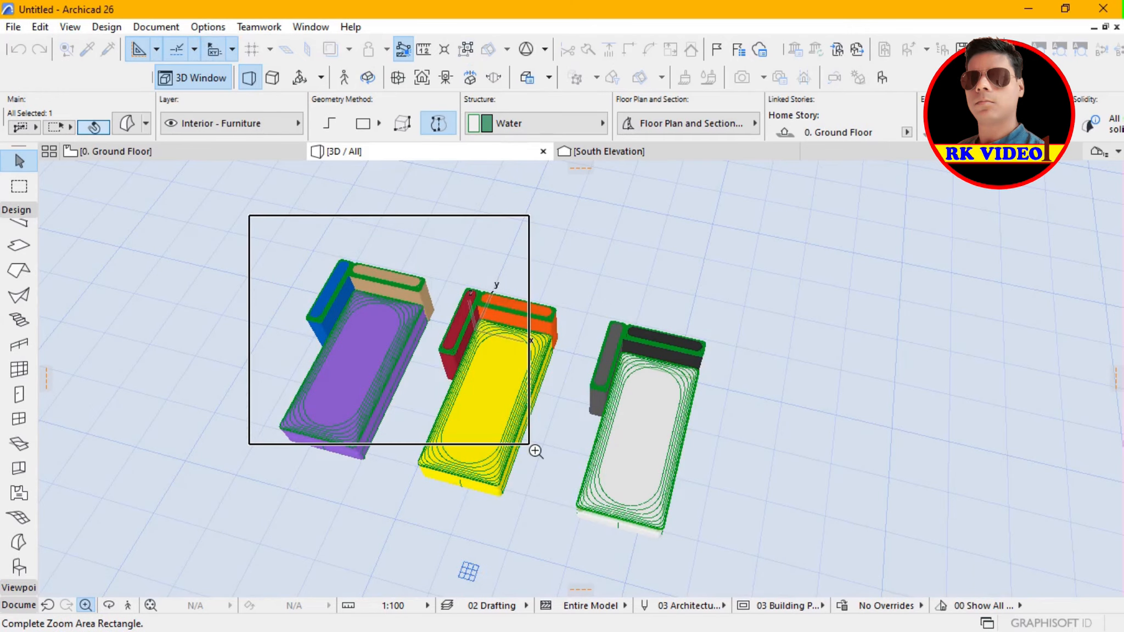
click(780, 574)
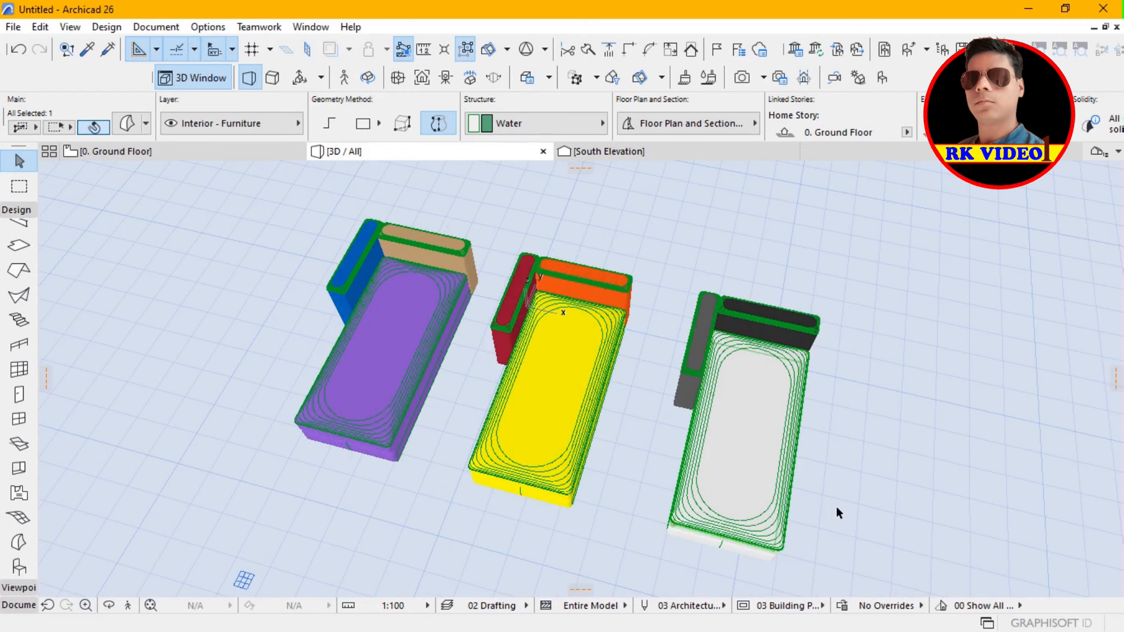
key(o)
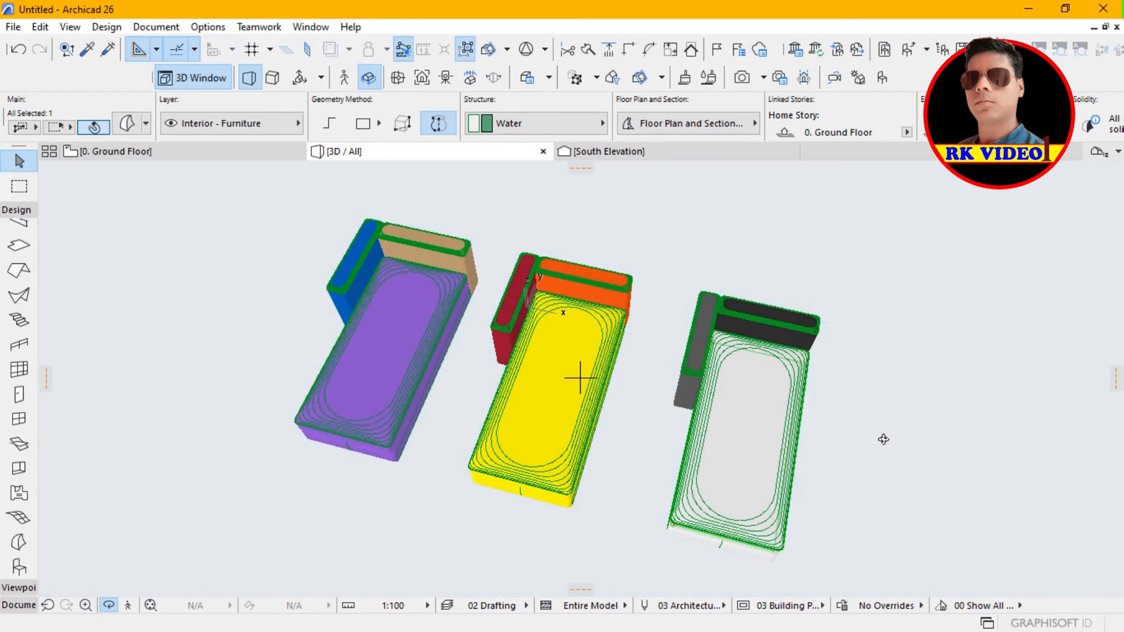
drag(835, 444, 762, 396)
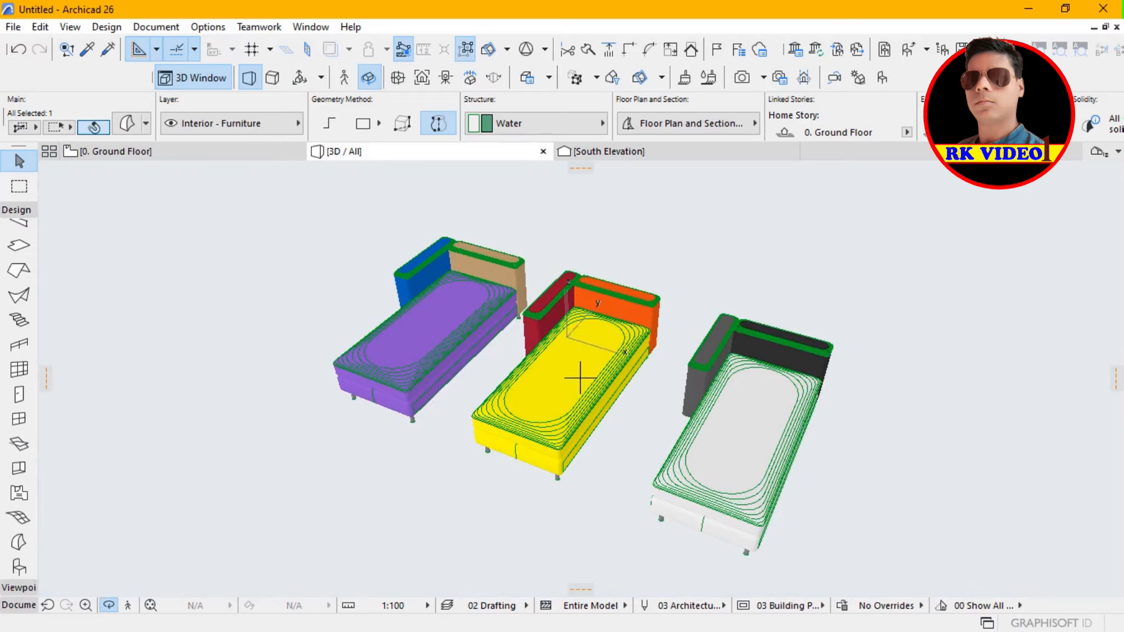
key(Escape)
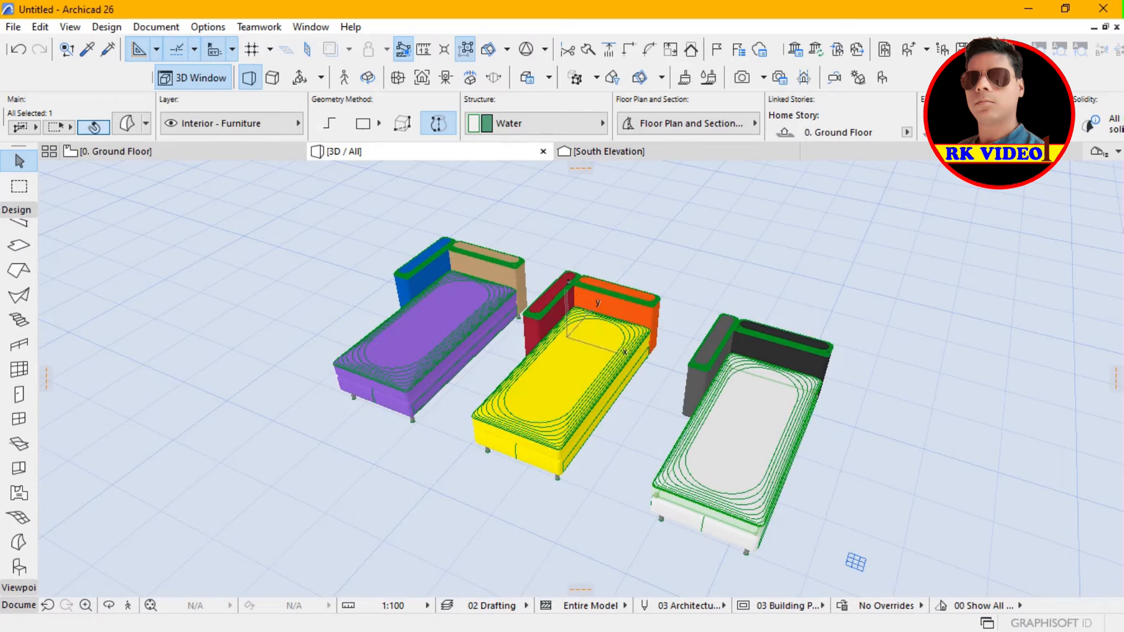